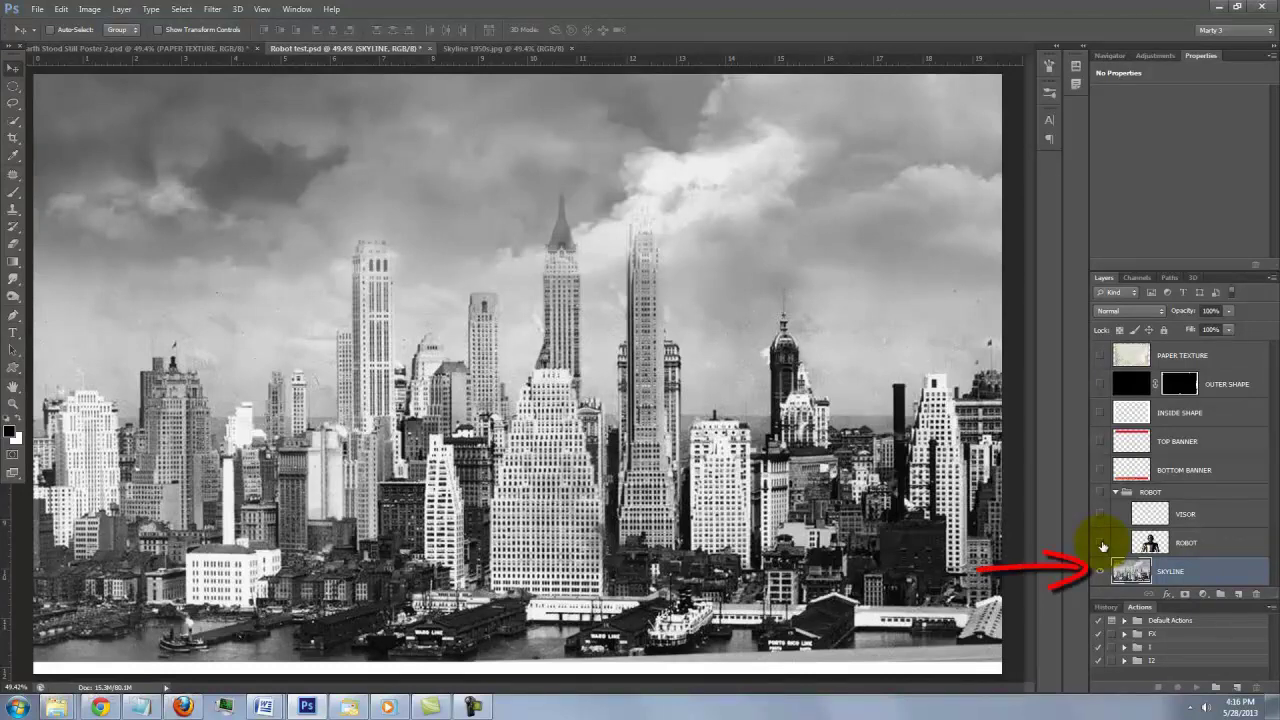
Show ROBOT, VISOR, both banners, INSIDE SHAPE, OUTER SHAPE and PAPER TEXTURE, then select PAPER TEXTURE.
left_click(1102, 543)
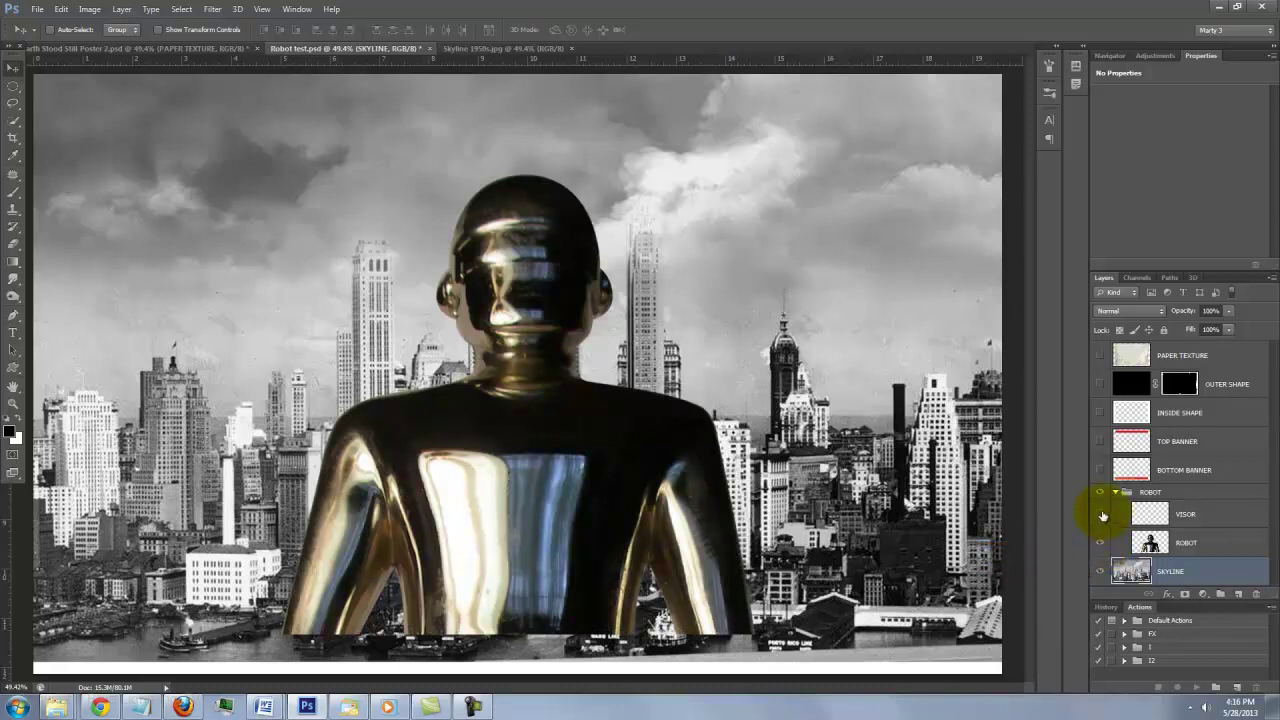
left_click(1101, 514)
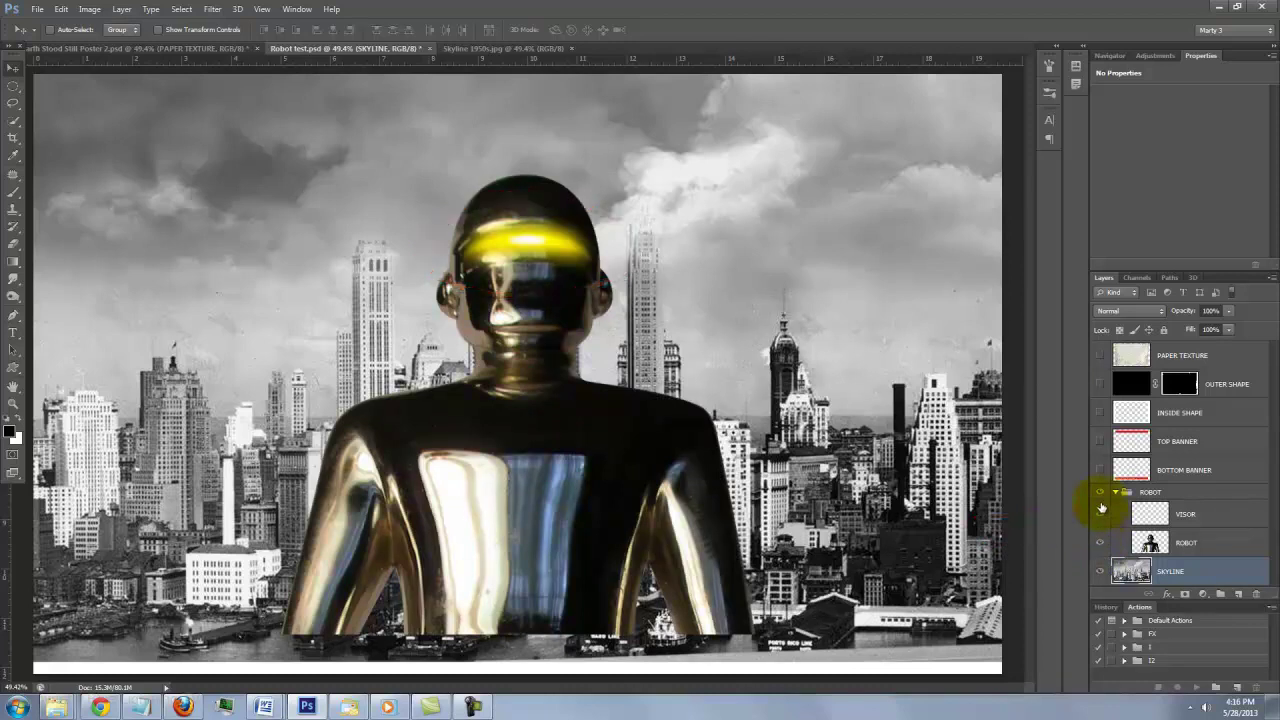
left_click(1099, 470)
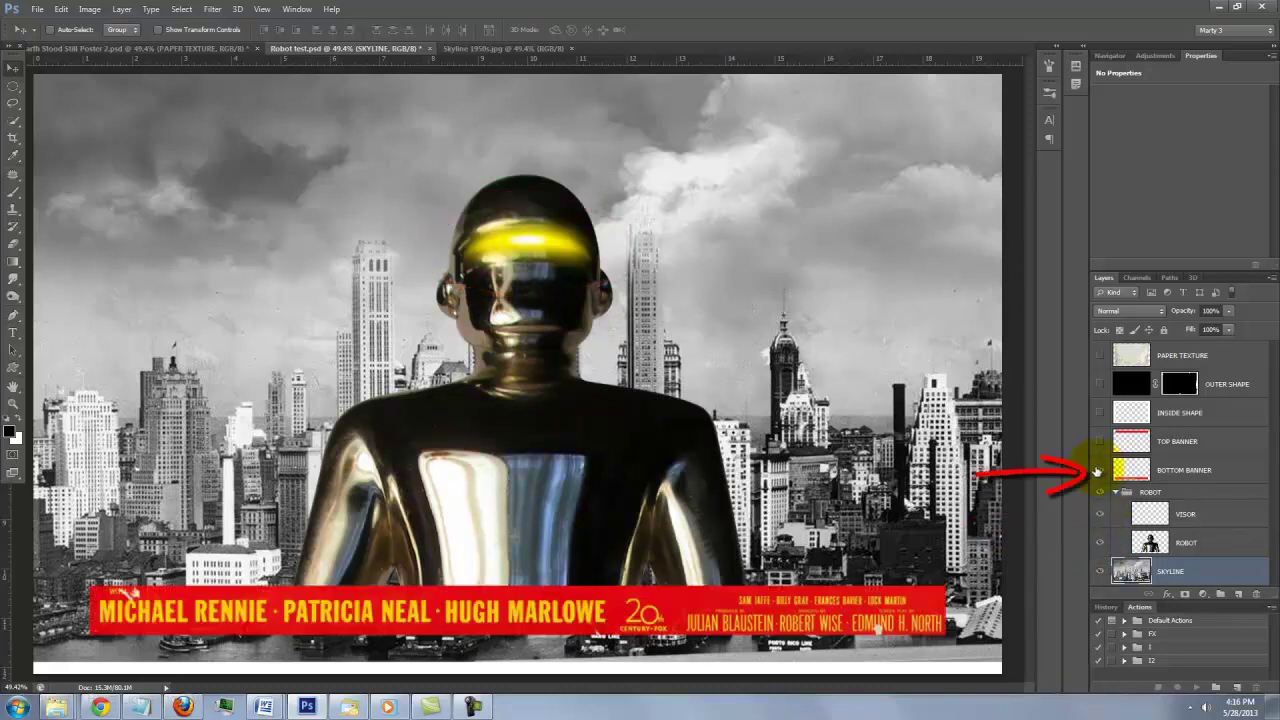
left_click(1099, 441)
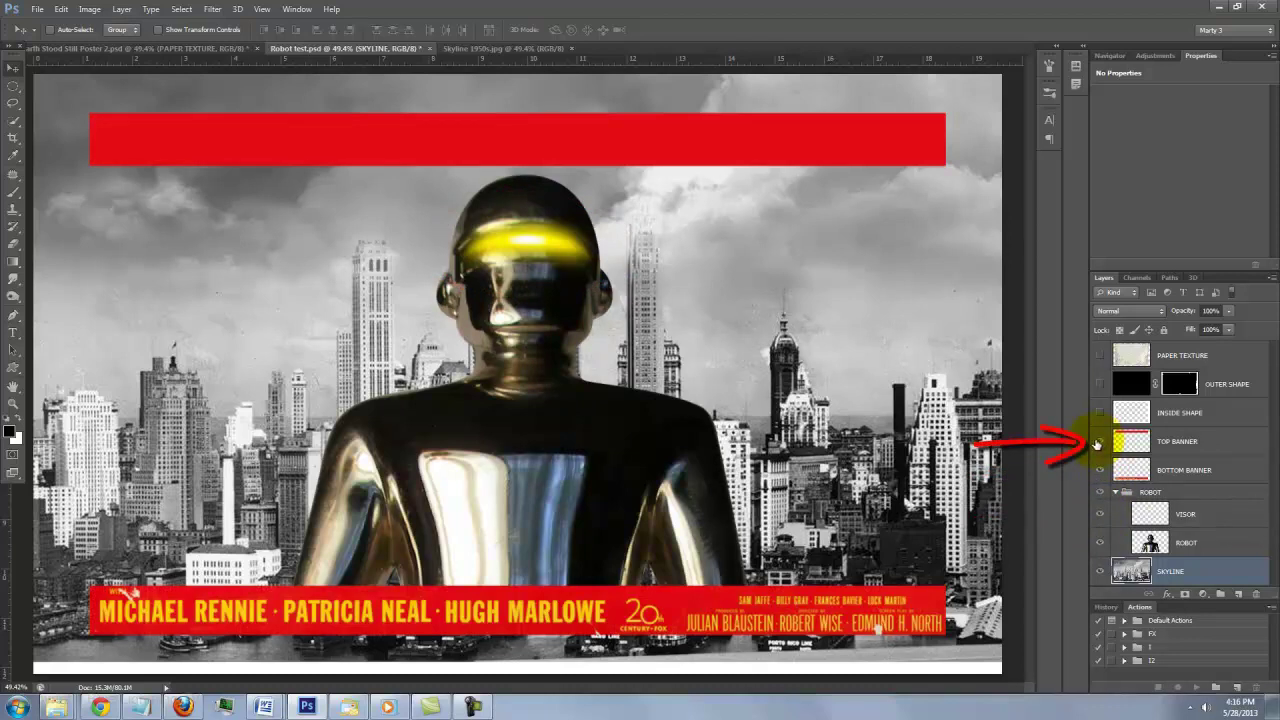
left_click(1099, 413)
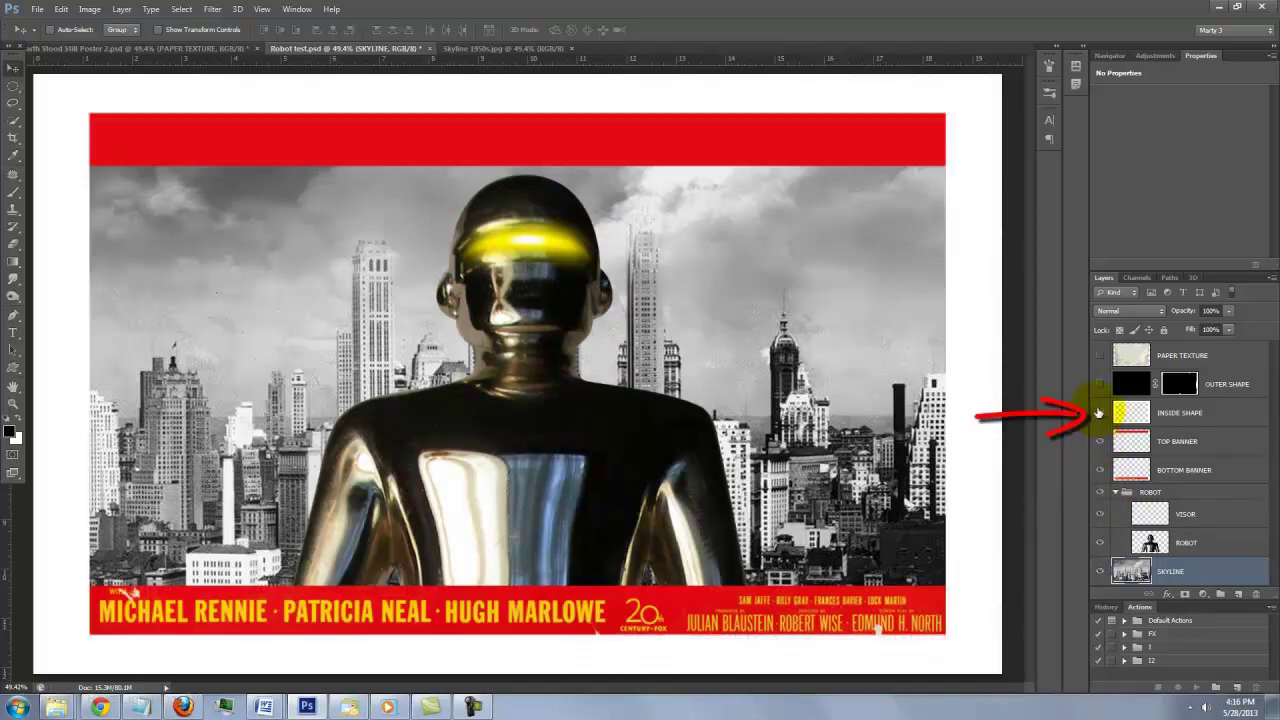
left_click(1100, 384)
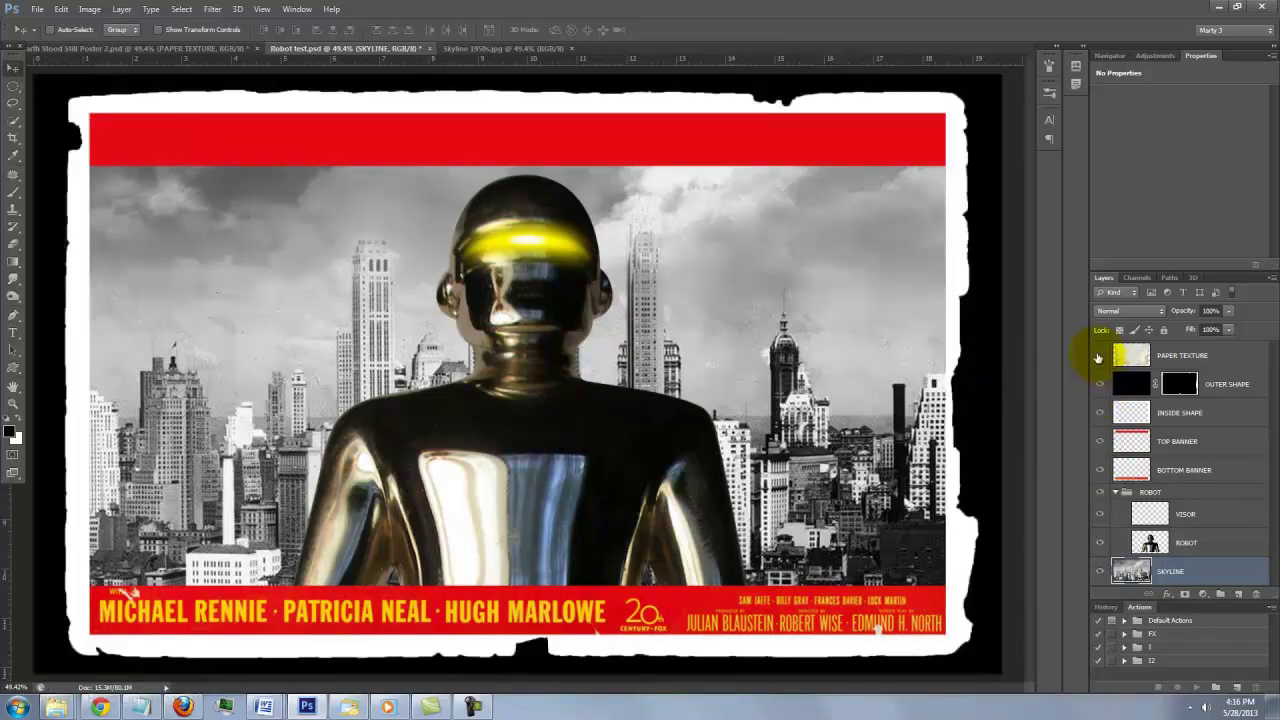
left_click(1099, 356)
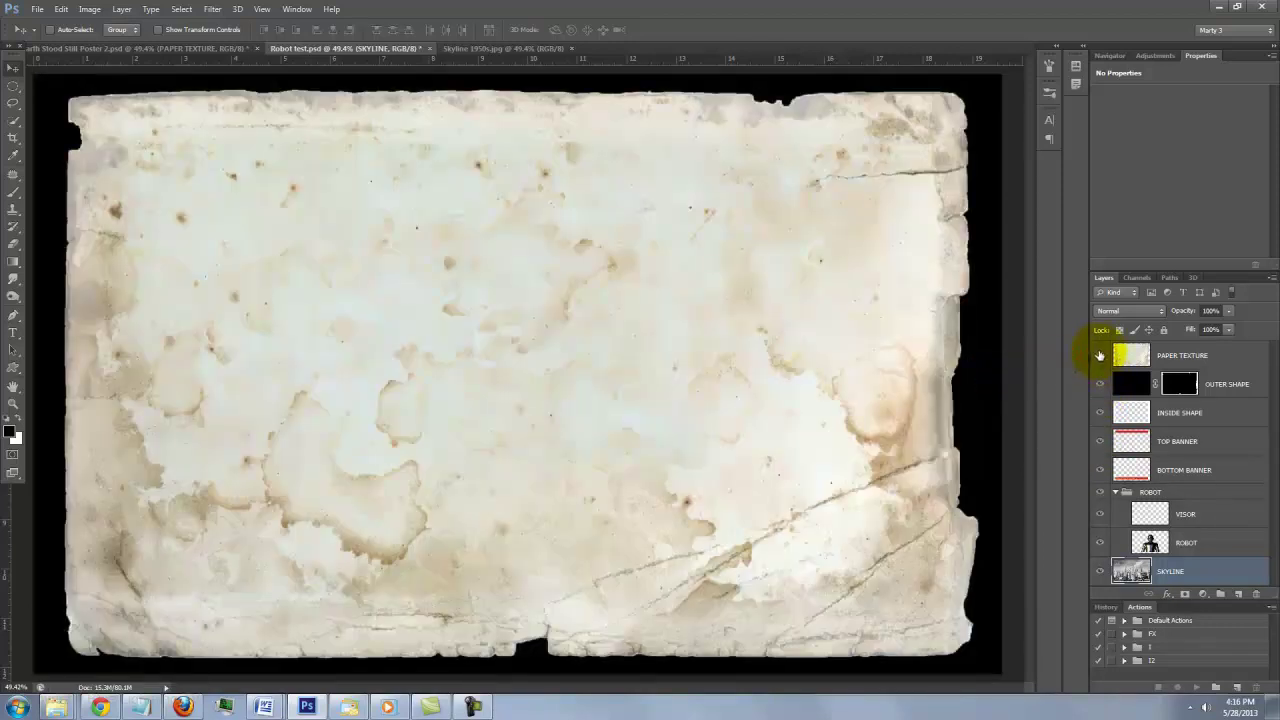
left_click(1125, 355)
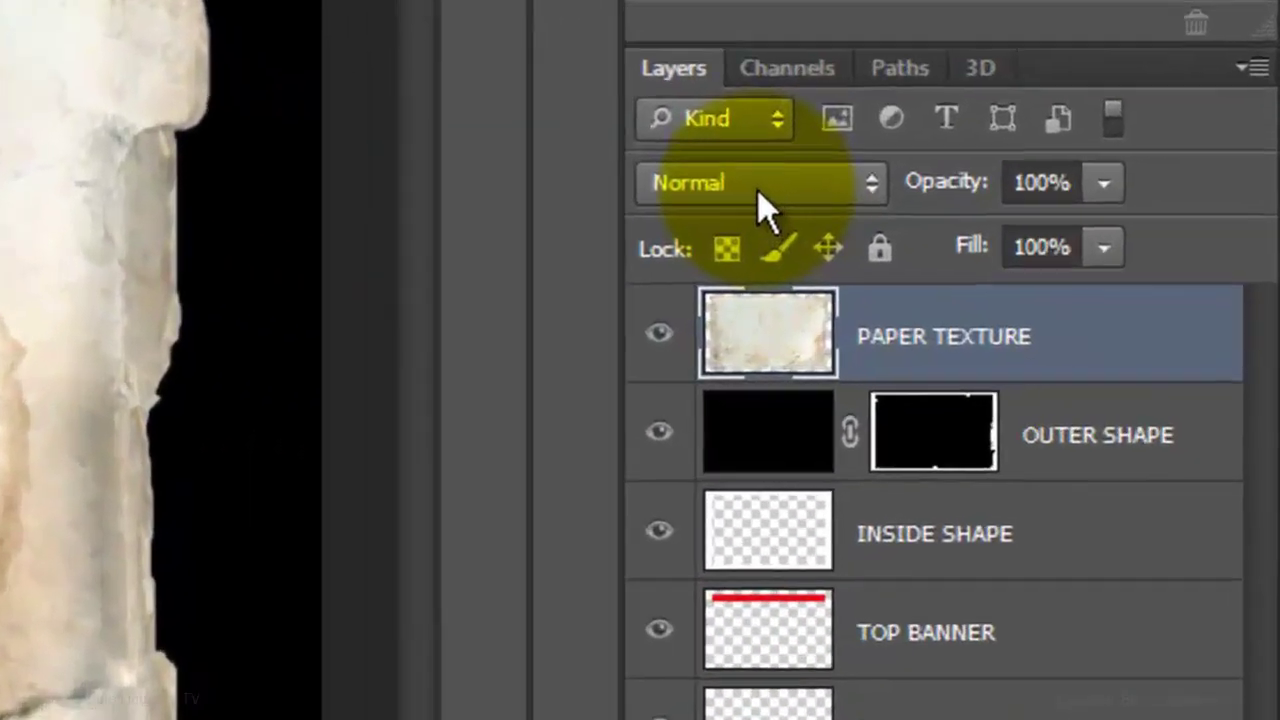
Set PAPER TEXTURE's blend mode to Multiply, then solo the SKYLINE layer with an Alt-click.
left_click(757, 192)
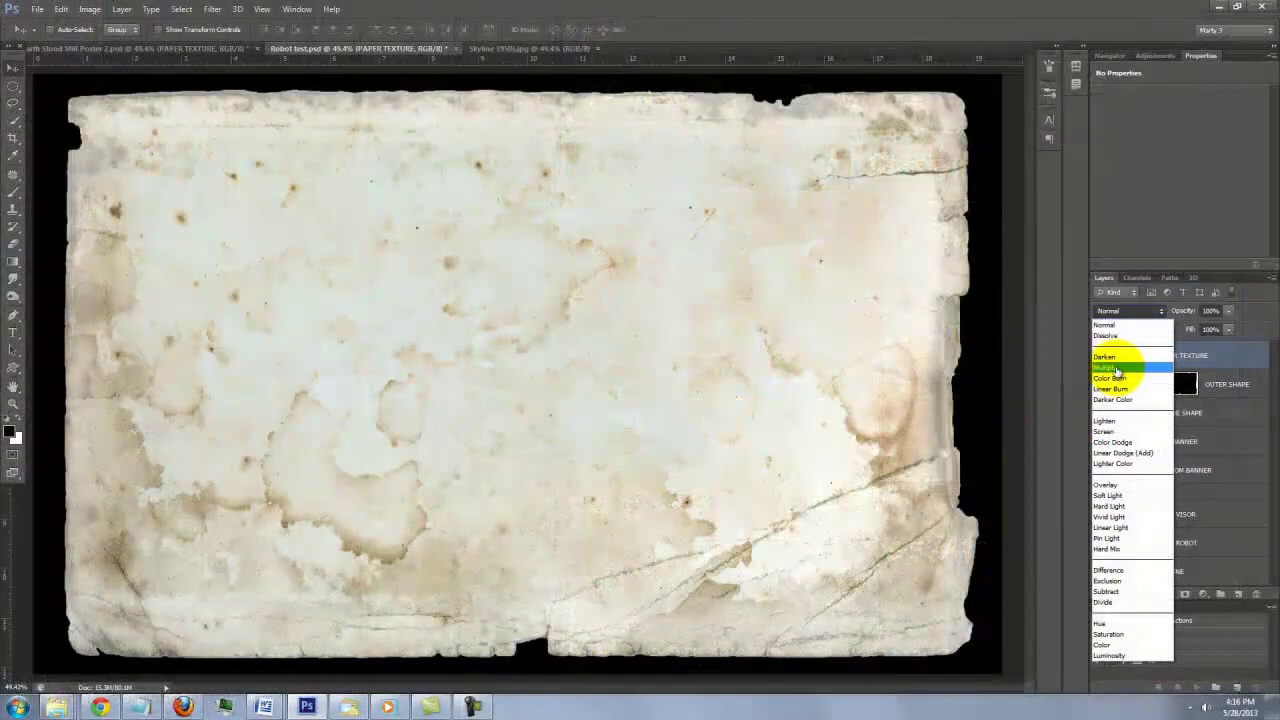
left_click(666, 380)
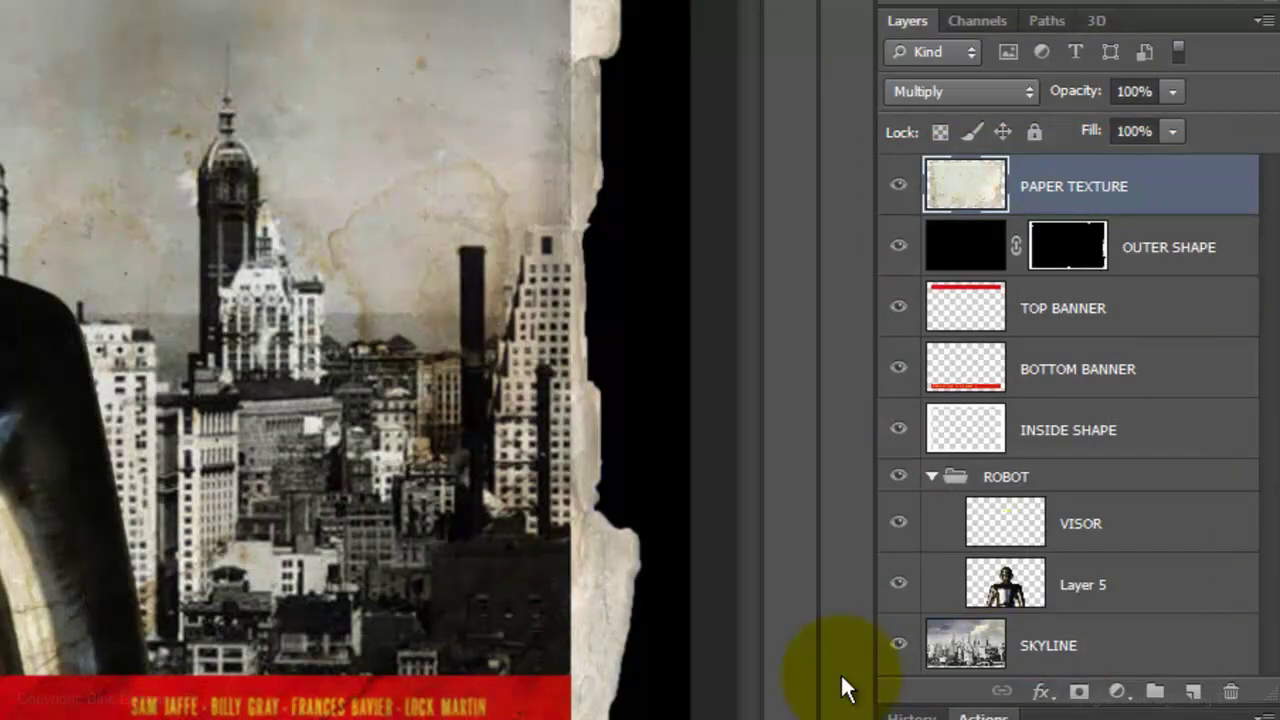
key("alt")
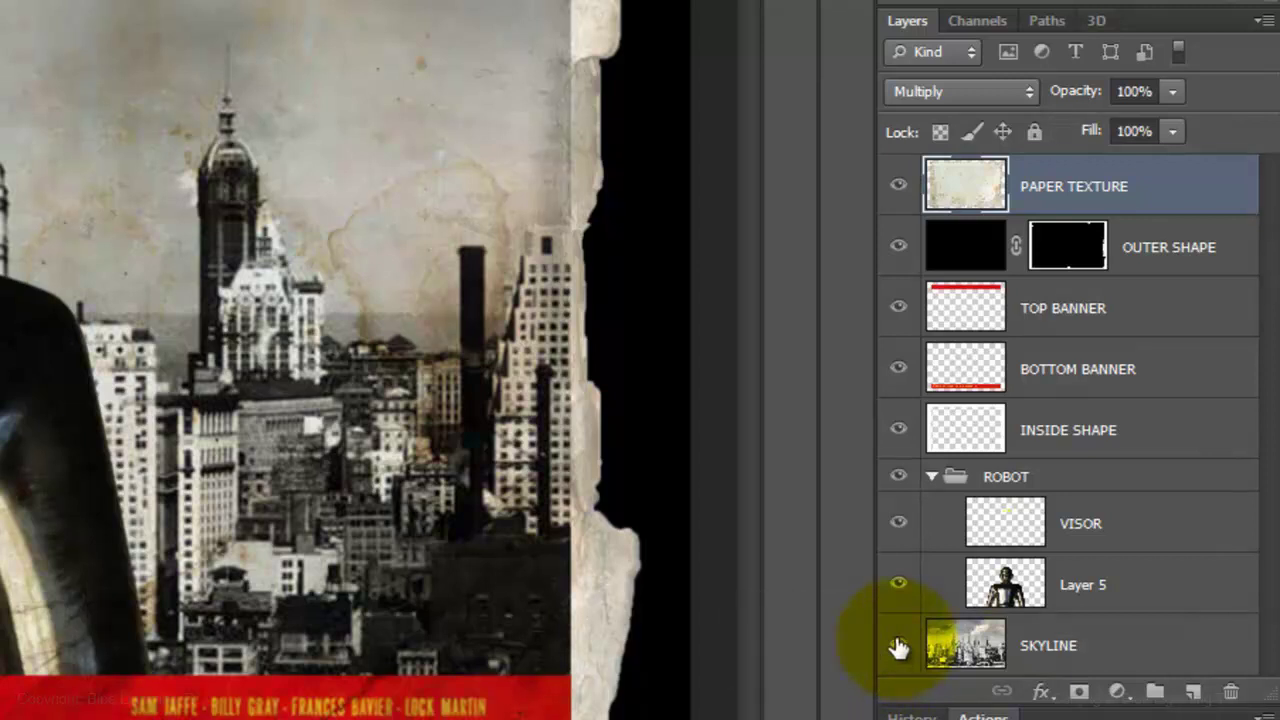
left_click(899, 647, "alt")
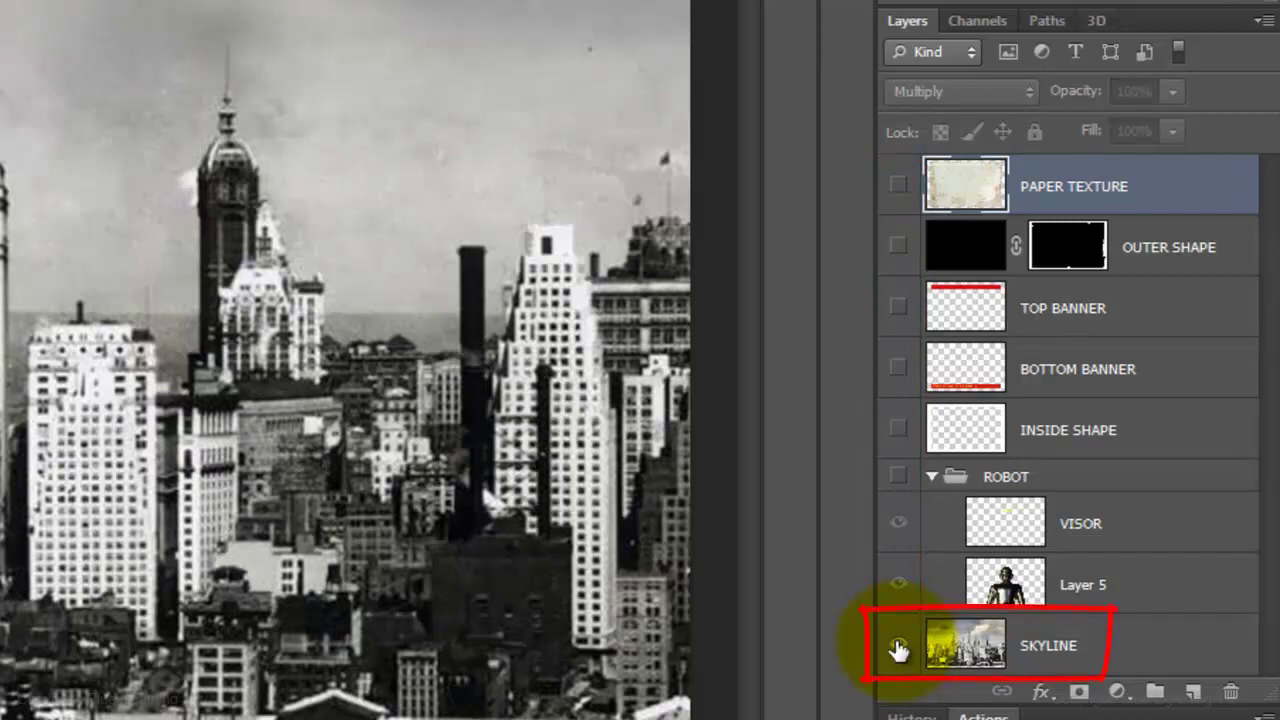
Duplicate the SKYLINE layer with Ctrl+J and desaturate the copy.
left_click(962, 648)
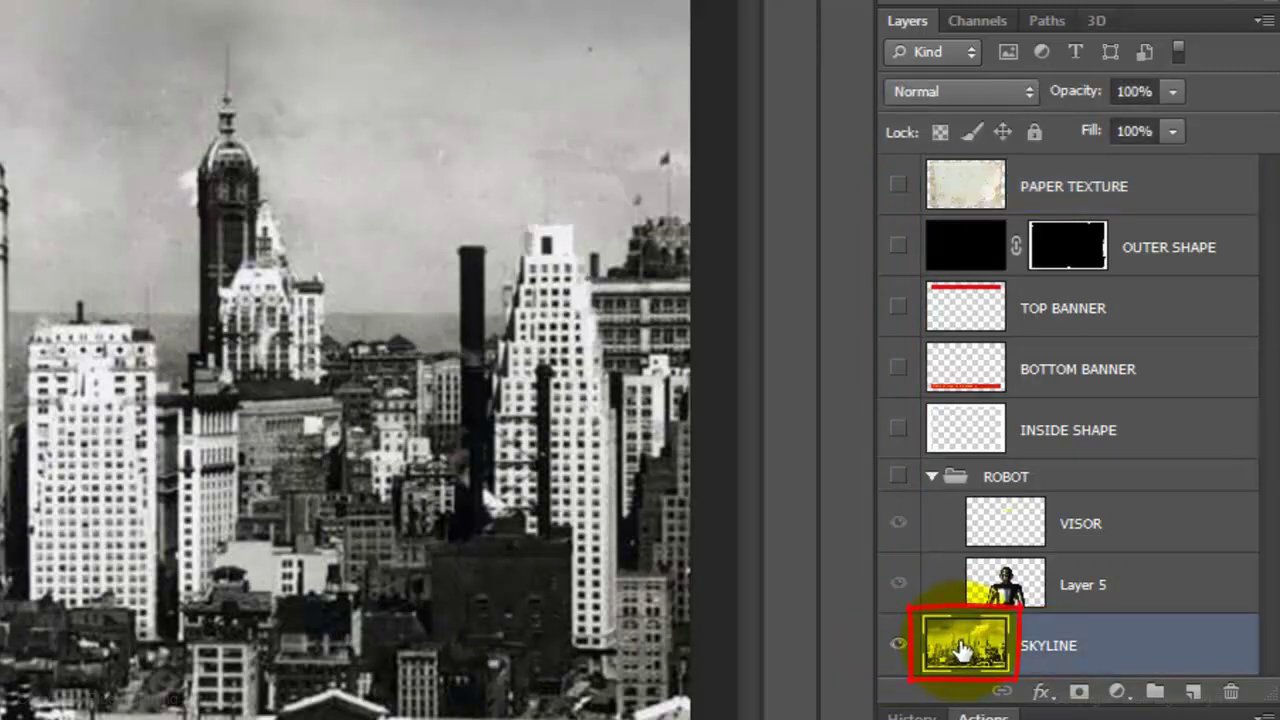
key("ctrl+j")
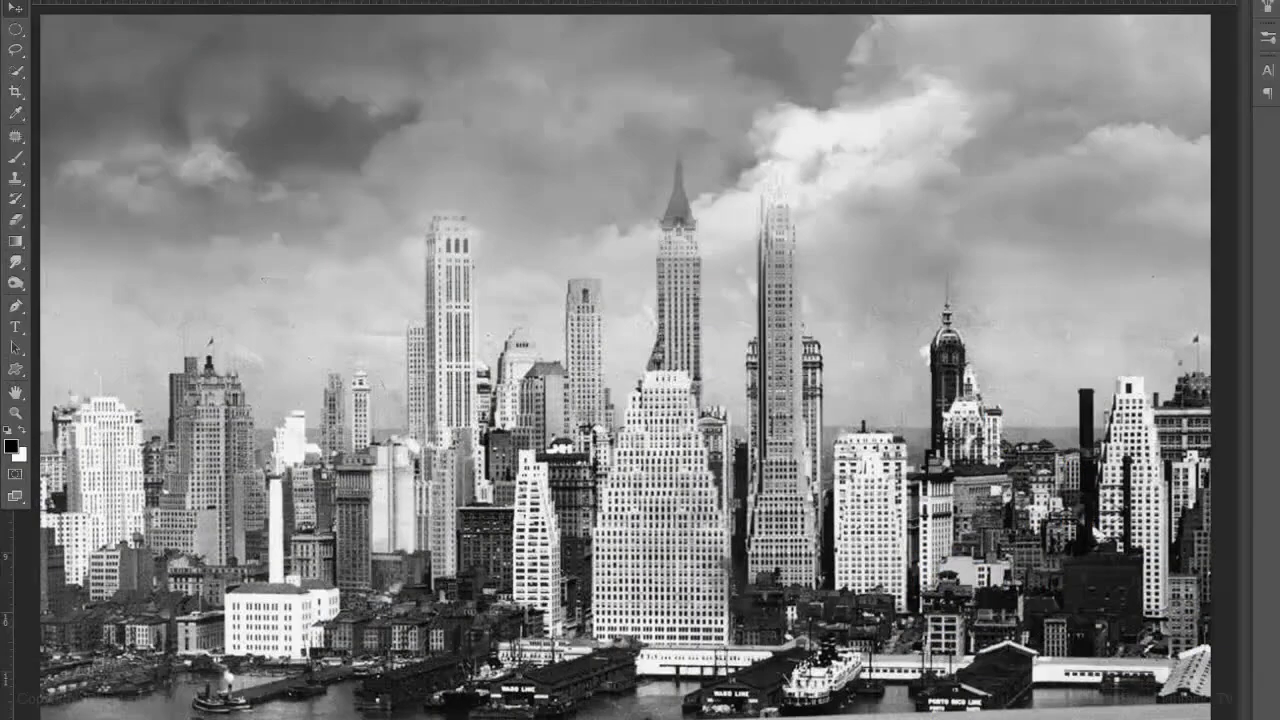
key("ctrl+shift+u")
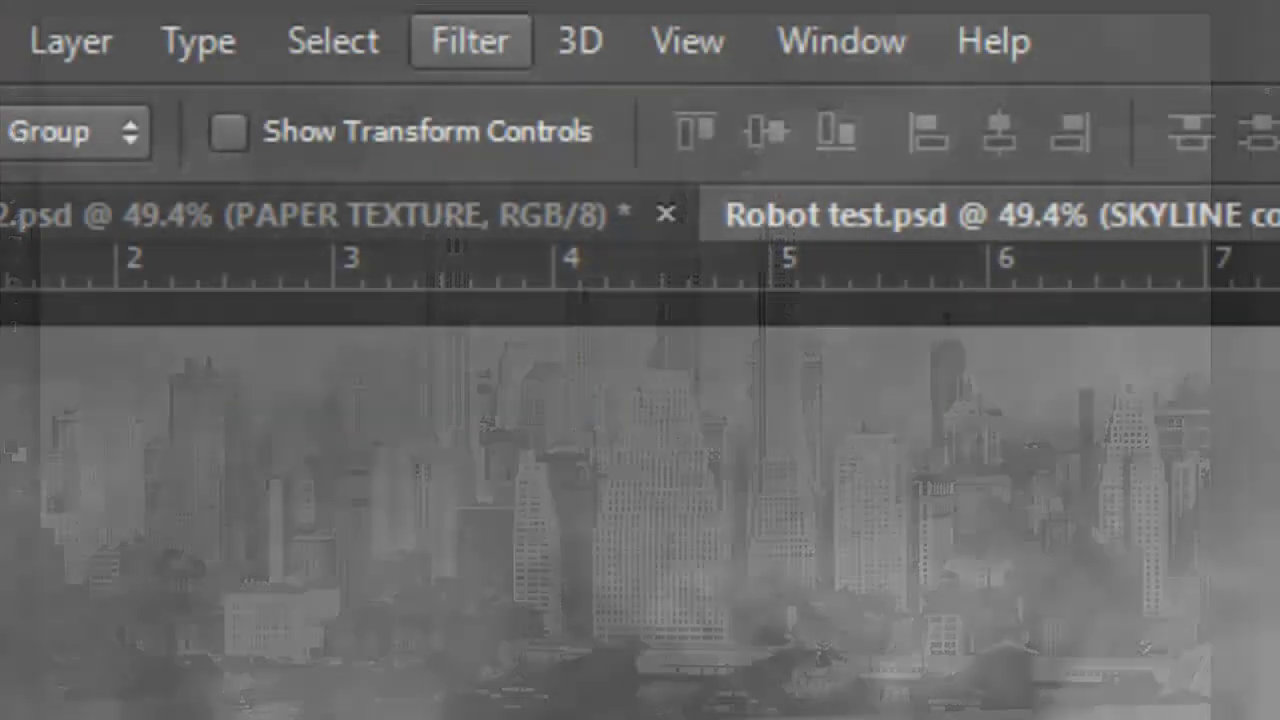
Apply Diffuse Glow from the Filter Gallery to SKYLINE copy (Graininess 10, Glow 4, Clear 14).
left_click(490, 55)
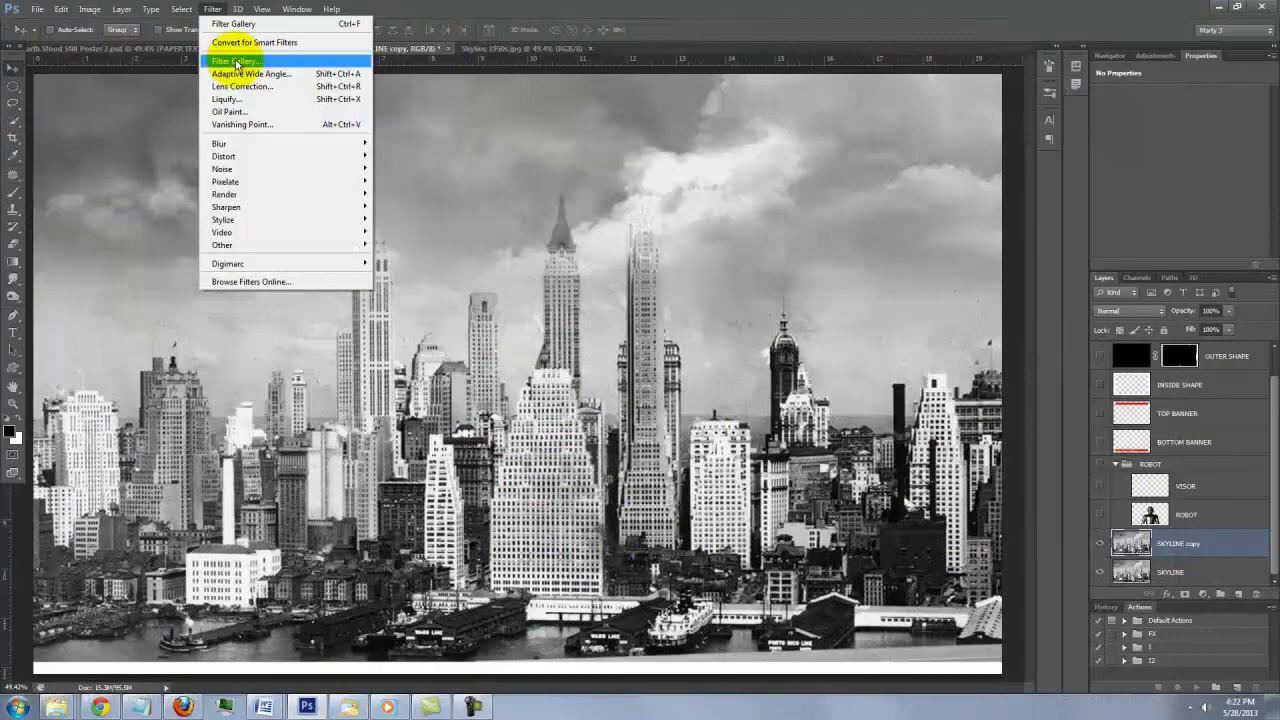
left_click(575, 272)
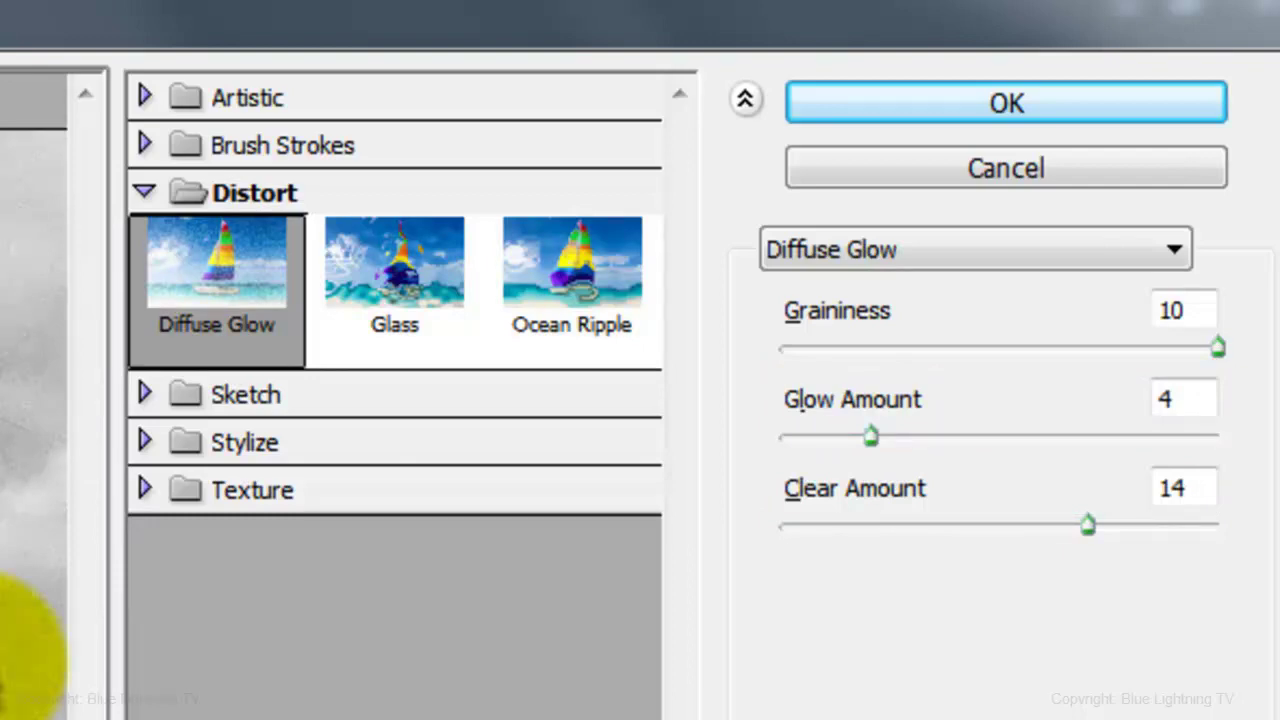
left_click(848, 105)
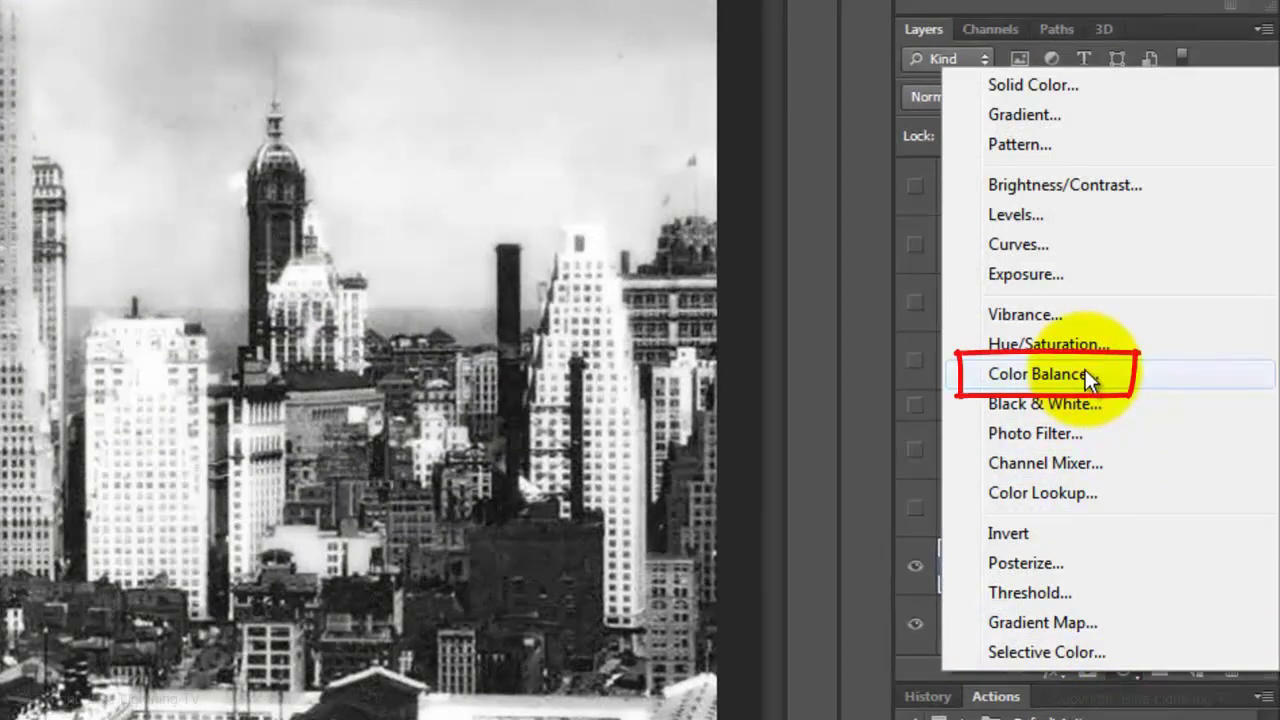
Add a Color Balance layer and set its shadows: Cyan/Red fully red, Magenta/Green 75, fully yellow.
left_click(1085, 371)
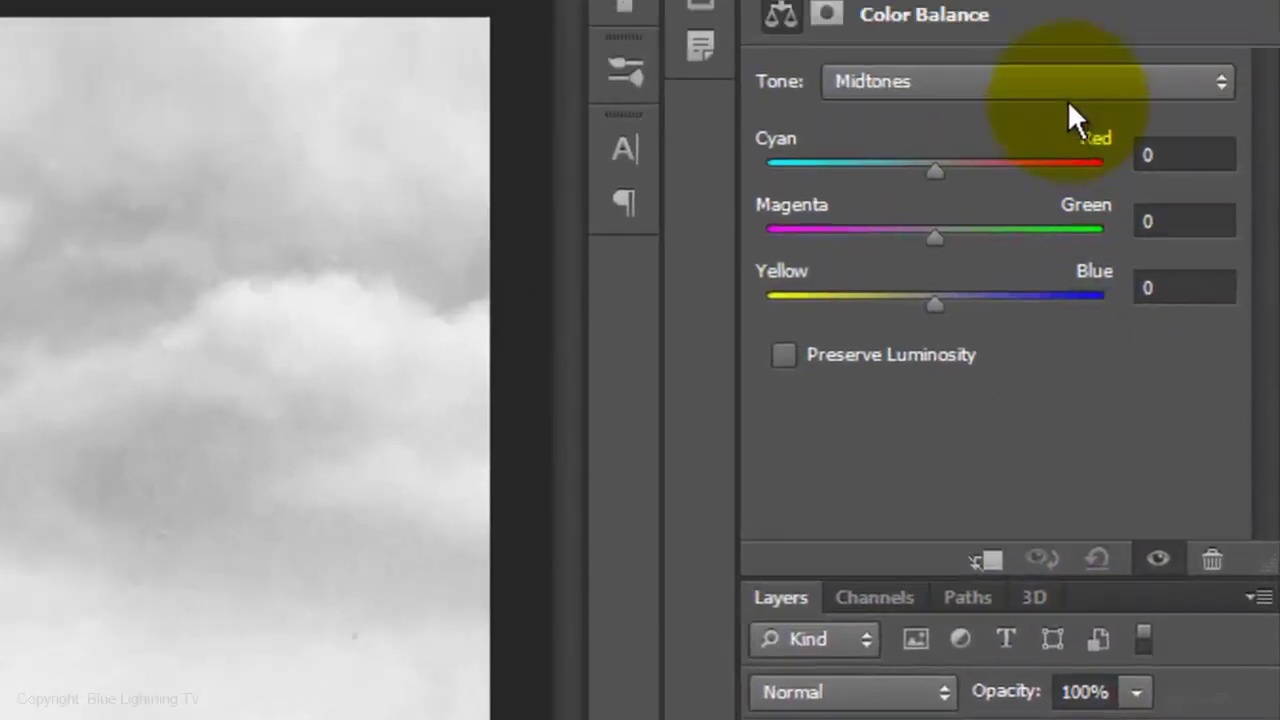
left_click(1070, 85)
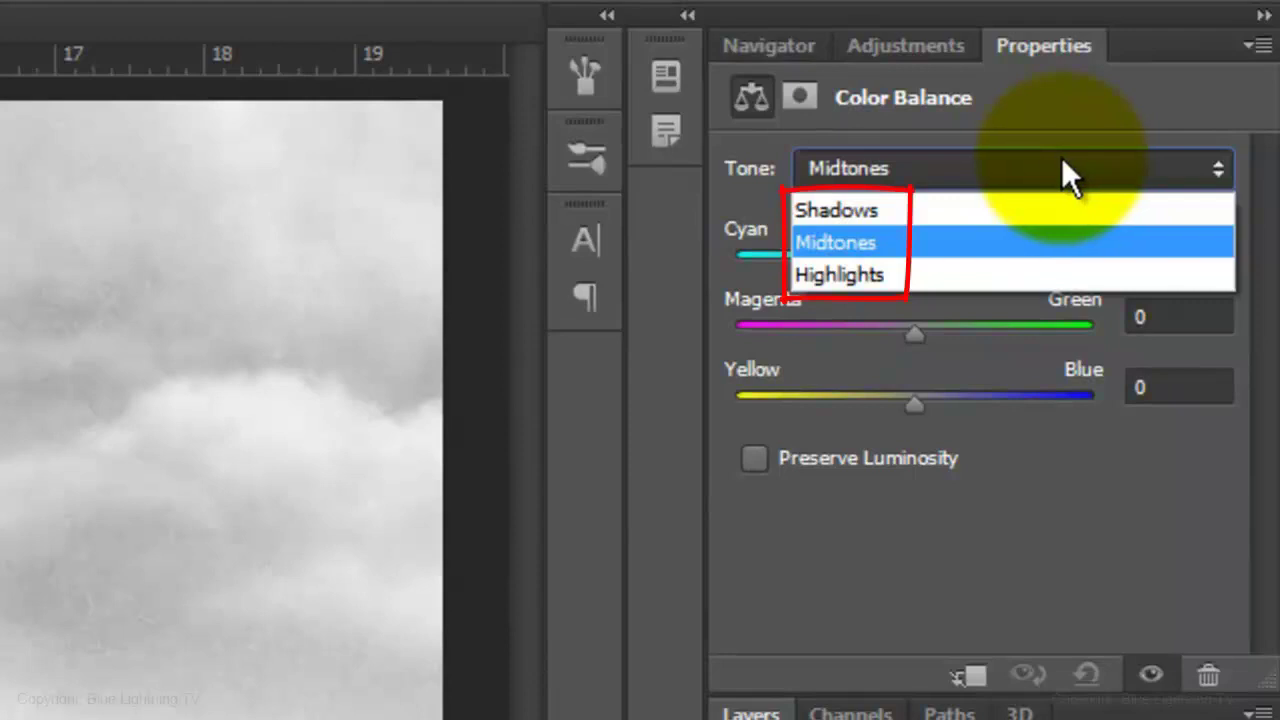
left_click(962, 208)
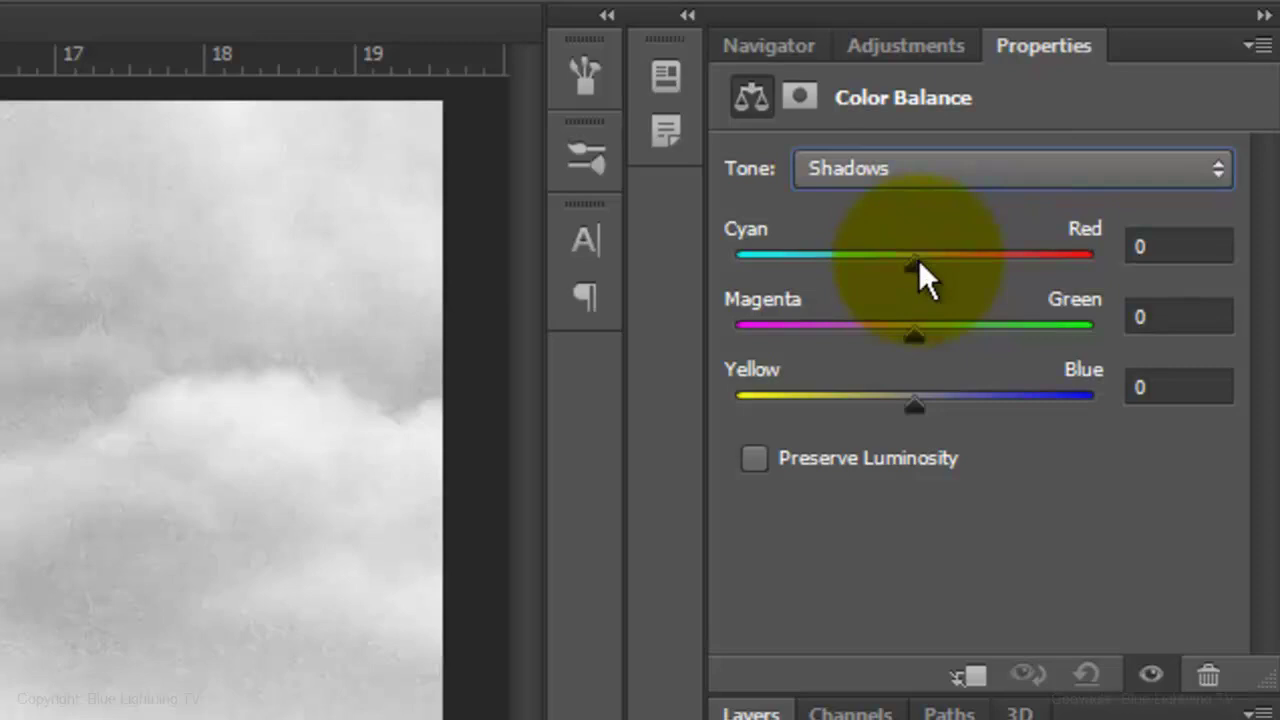
left_click_drag(918, 259, 1198, 250)
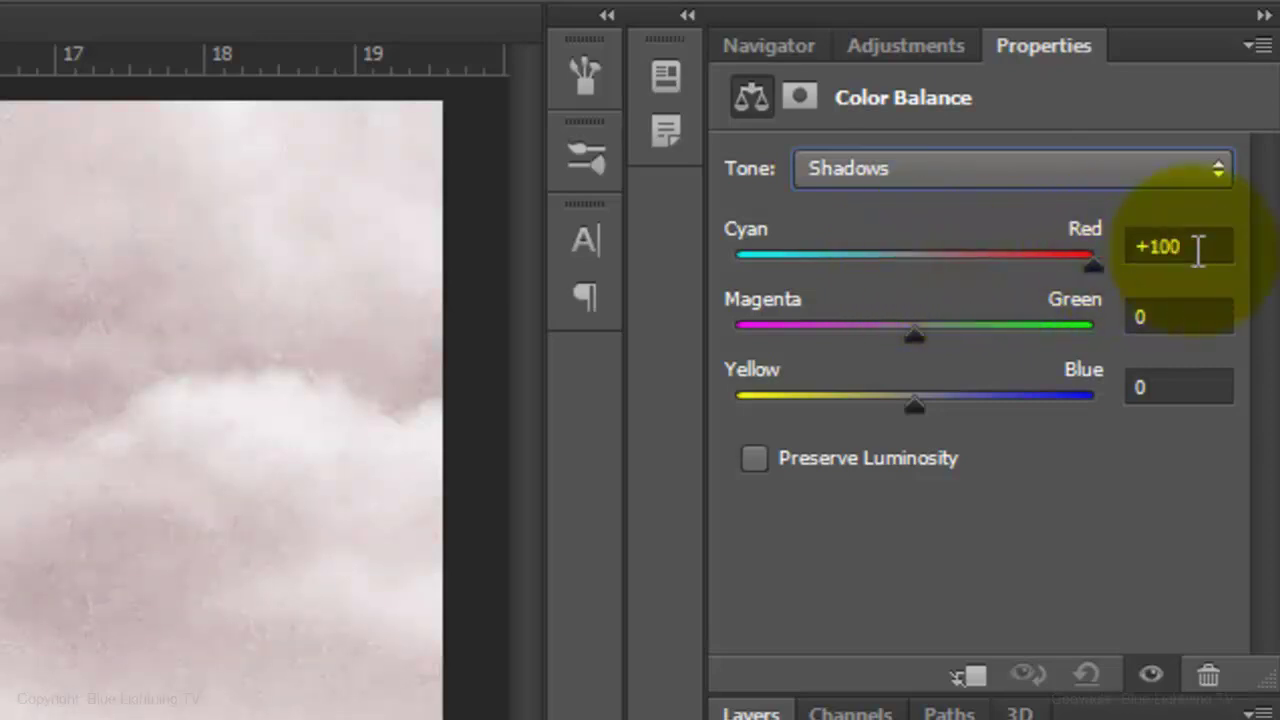
left_click(1166, 317)
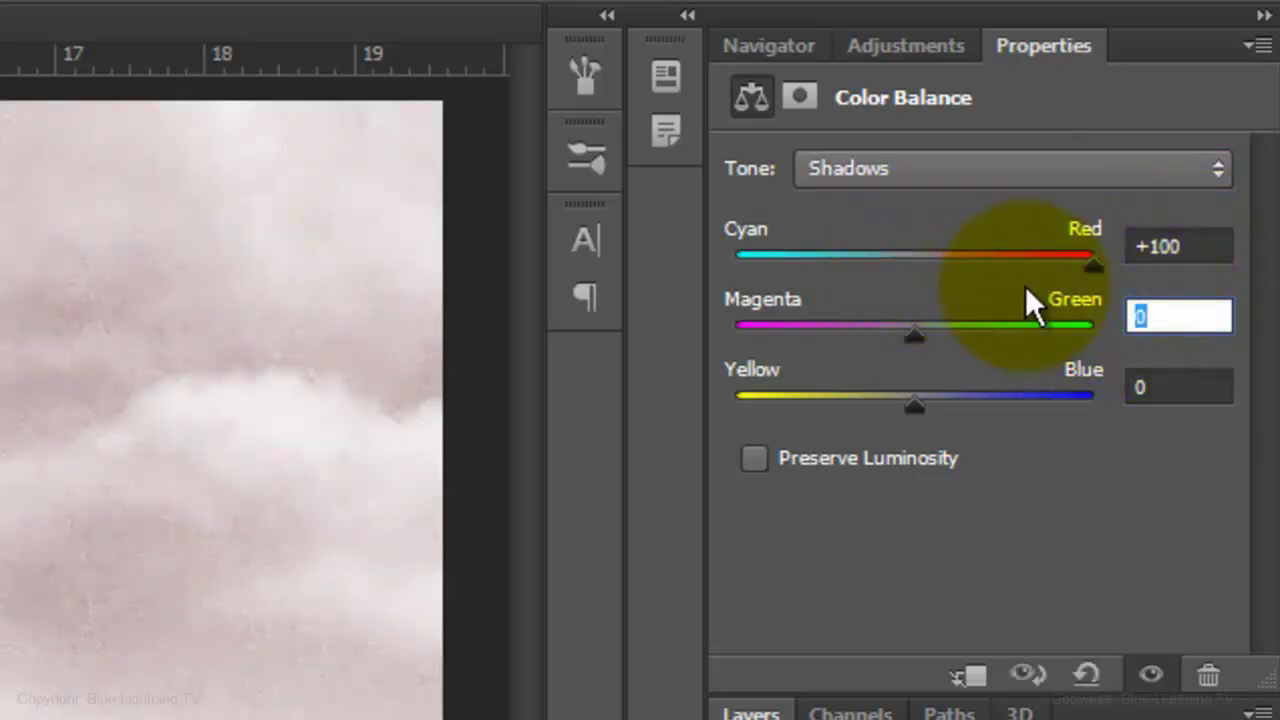
type("75")
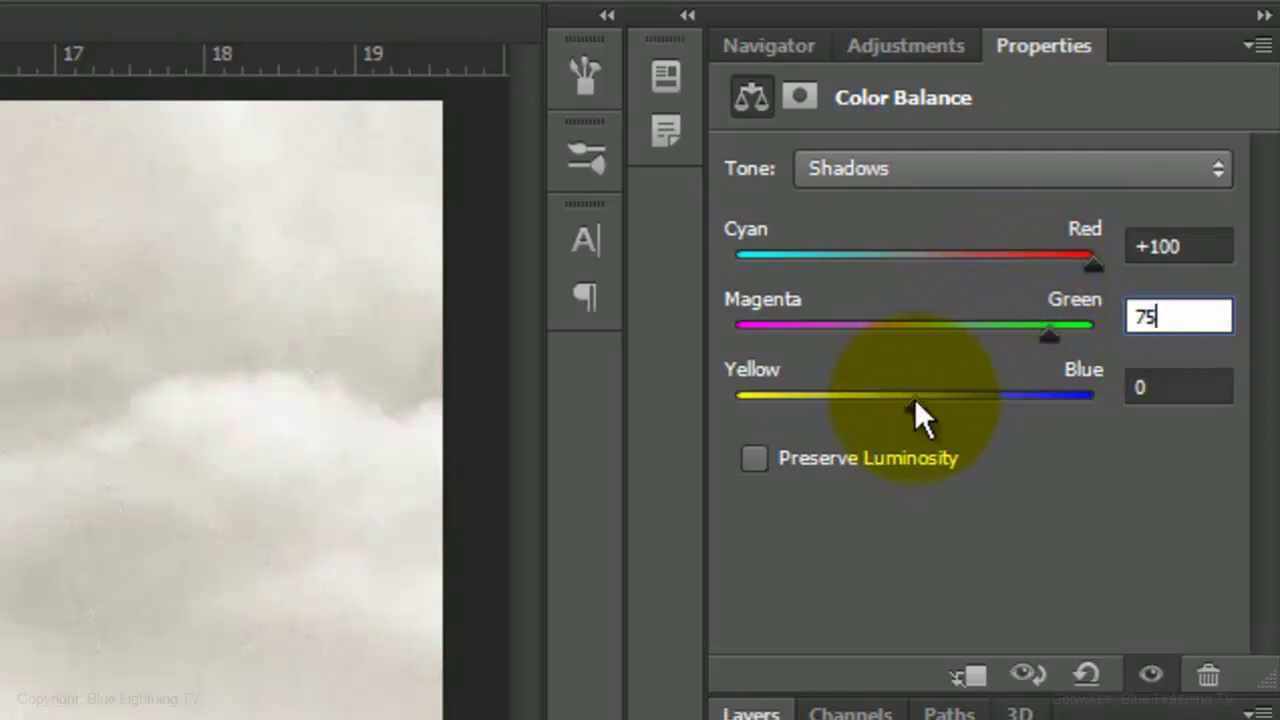
left_click_drag(914, 404, 713, 404)
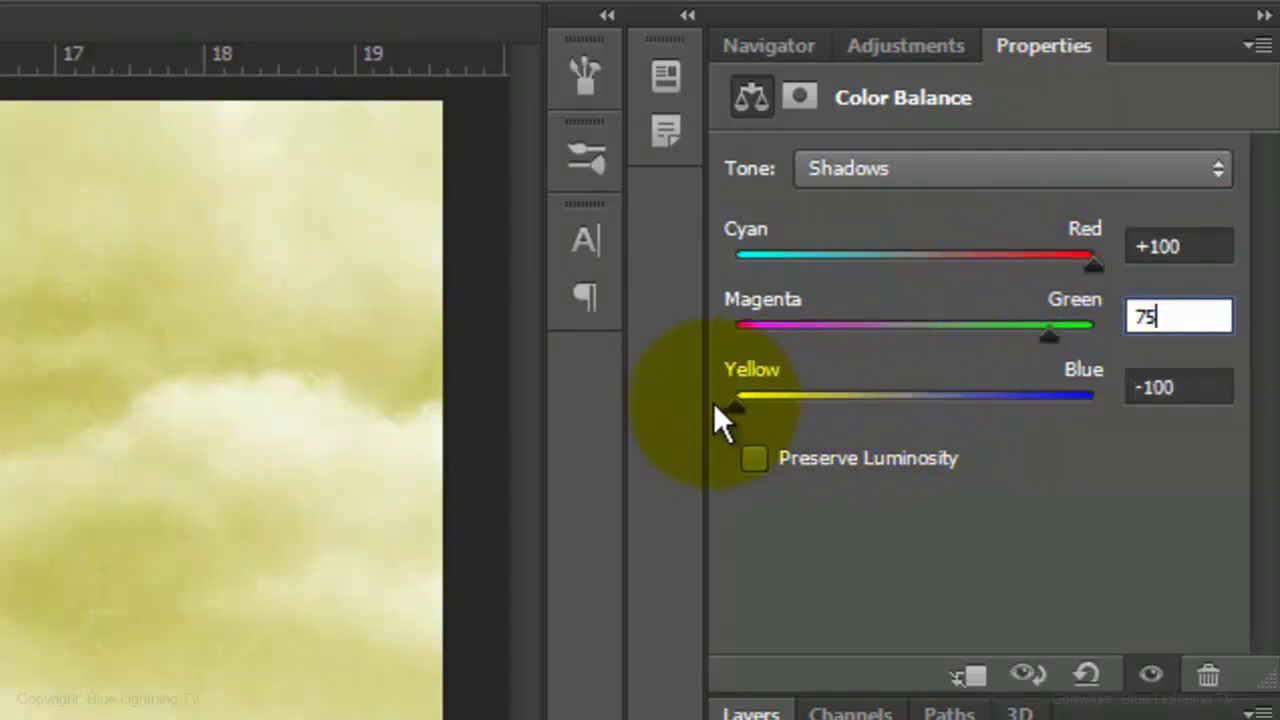
Set the Color Balance midtones to +100 red, -60 Magenta/Green and -100 yellow.
left_click(920, 172)
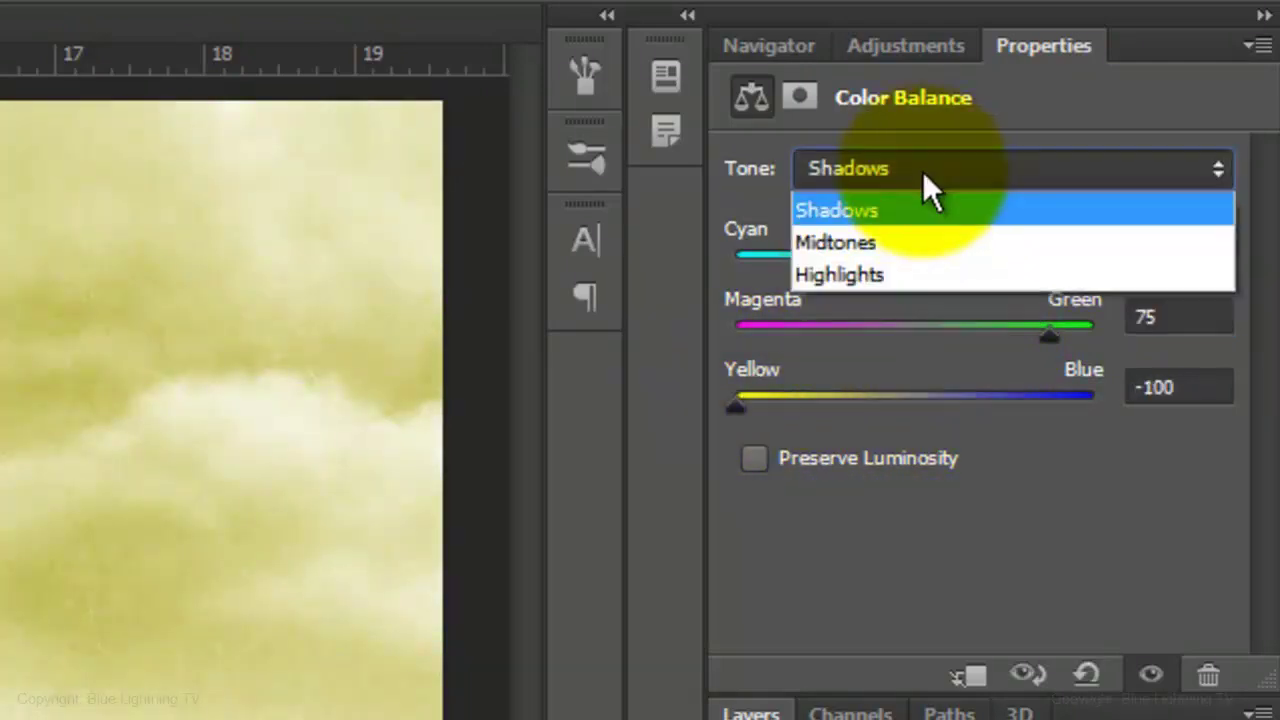
left_click(902, 241)
left_click_drag(914, 262, 1099, 259)
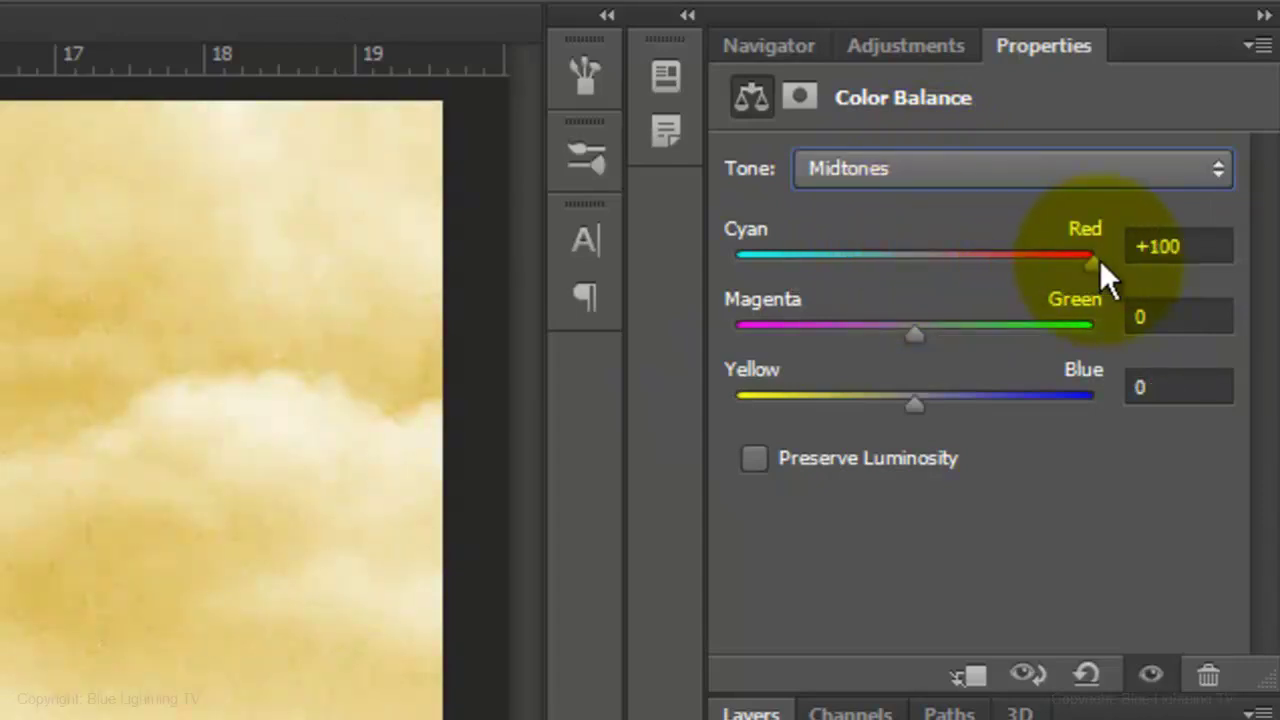
left_click(1166, 317)
type("-60")
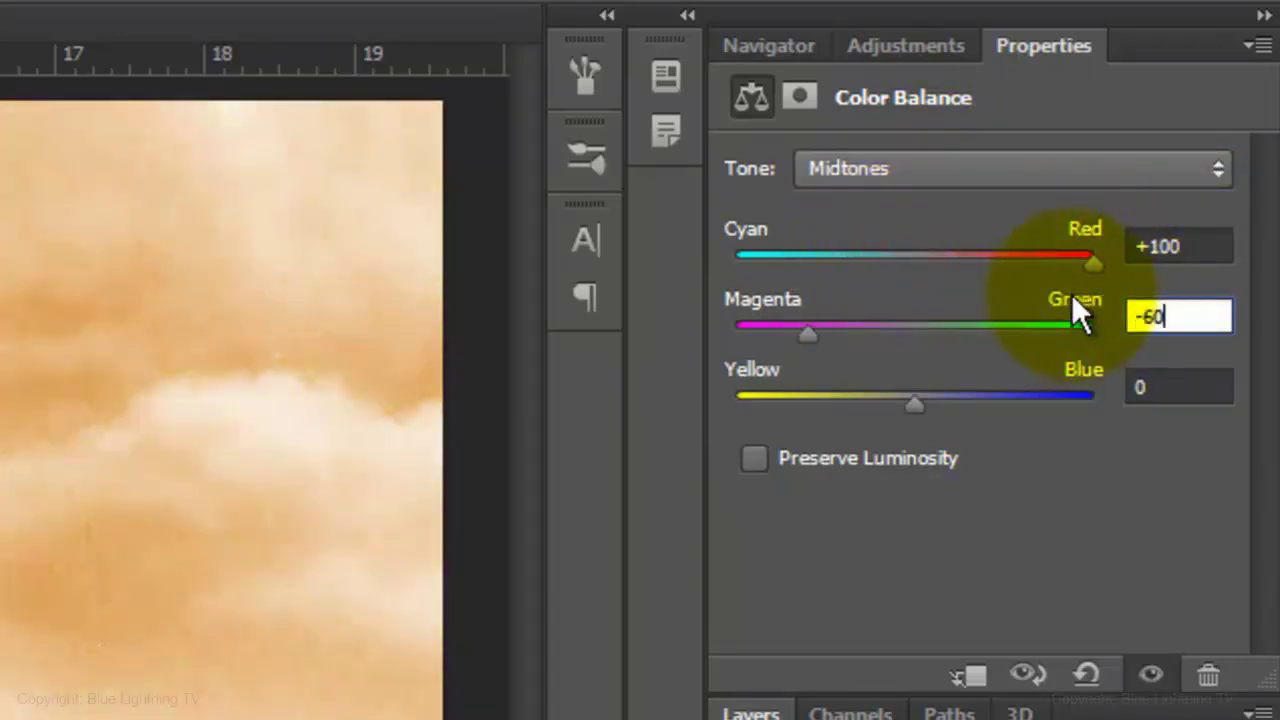
left_click_drag(914, 403, 695, 407)
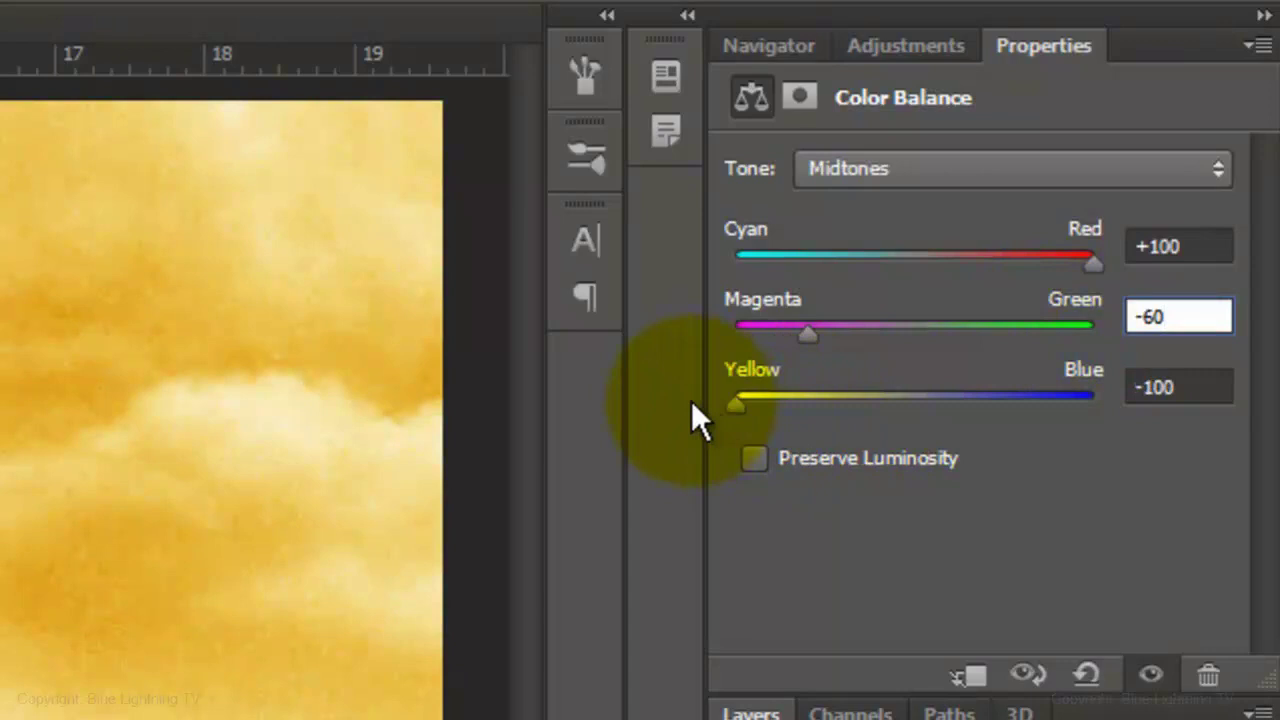
Set the Color Balance highlights to +100 red, -100 magenta and -100 yellow.
left_click(985, 166)
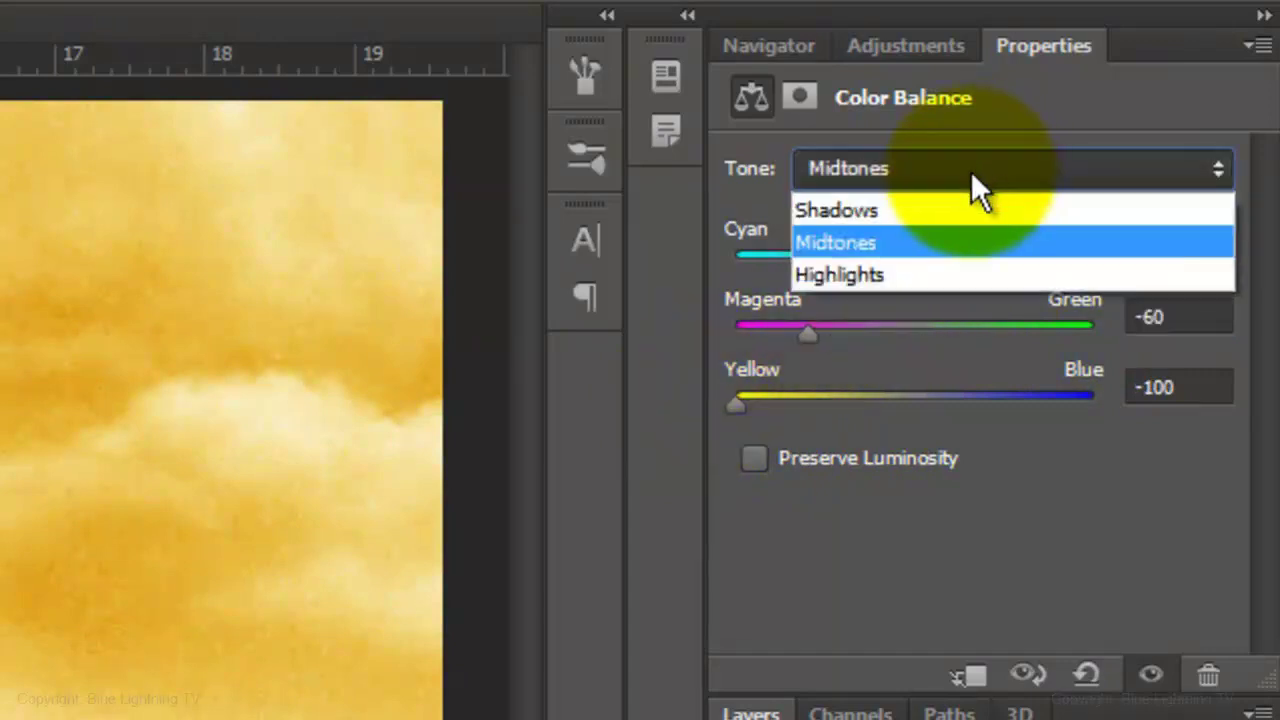
left_click(921, 275)
left_click_drag(914, 266, 1121, 265)
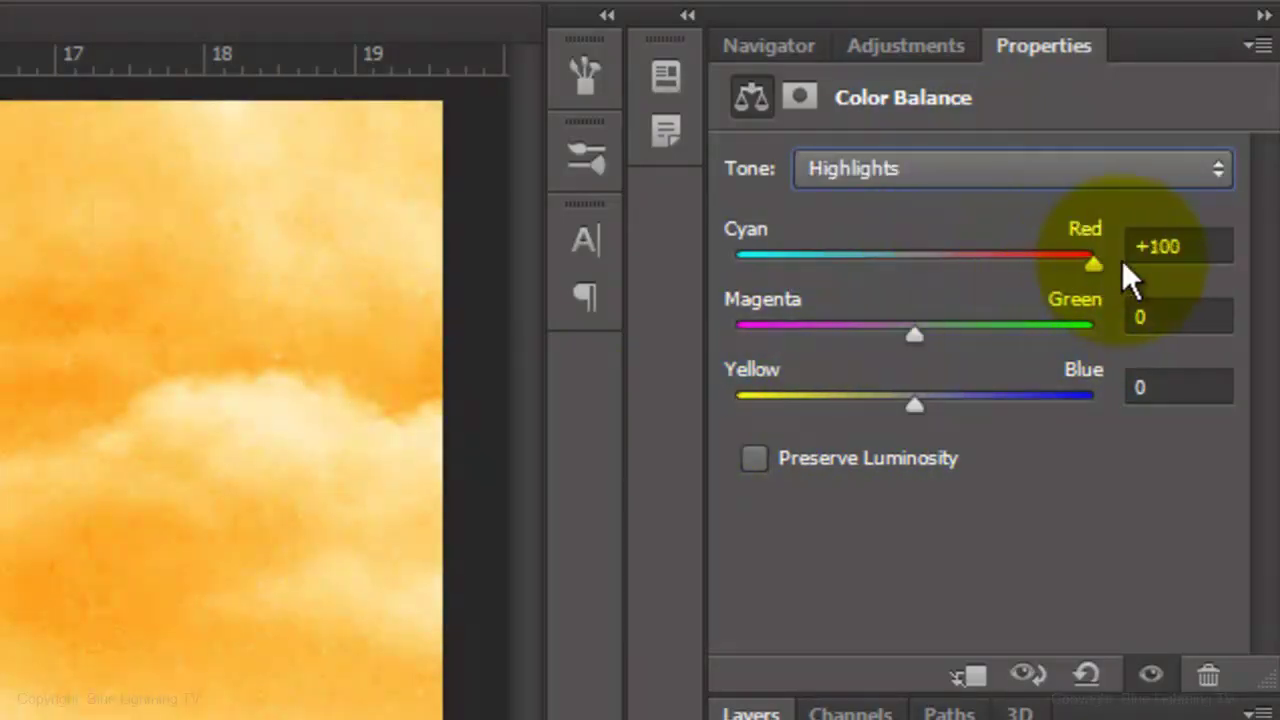
left_click_drag(920, 331, 709, 334)
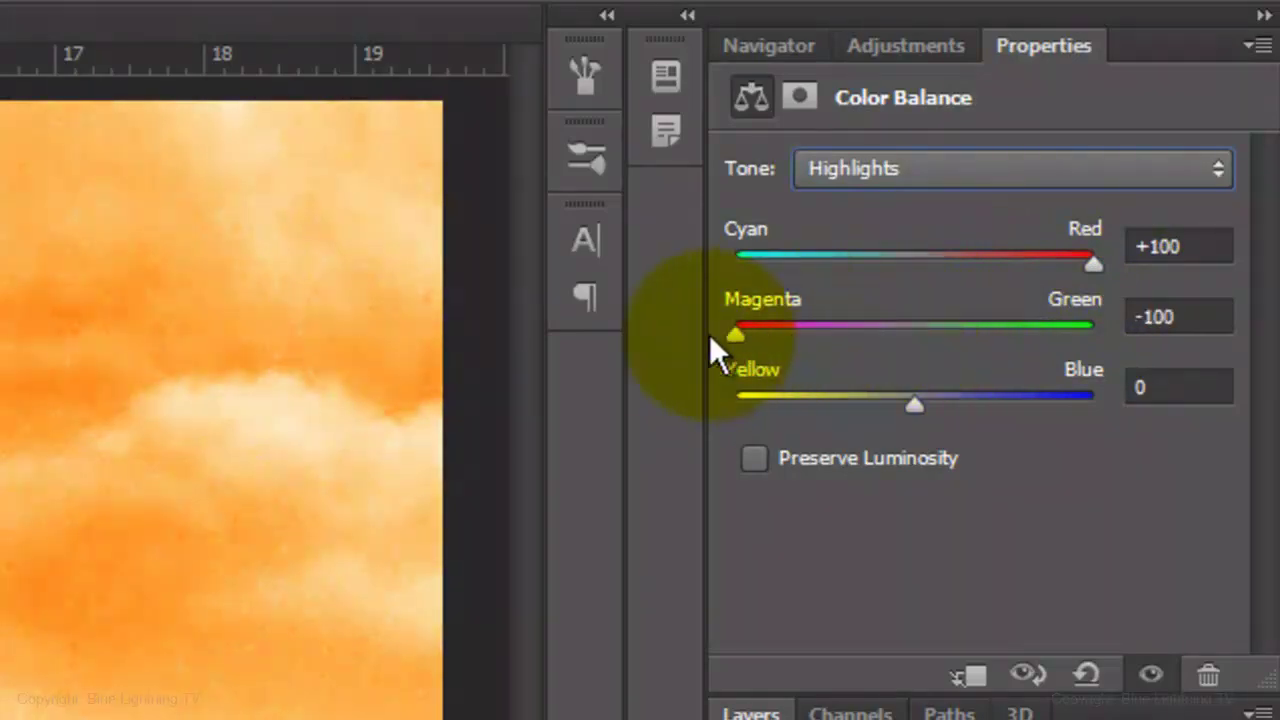
left_click_drag(914, 404, 571, 394)
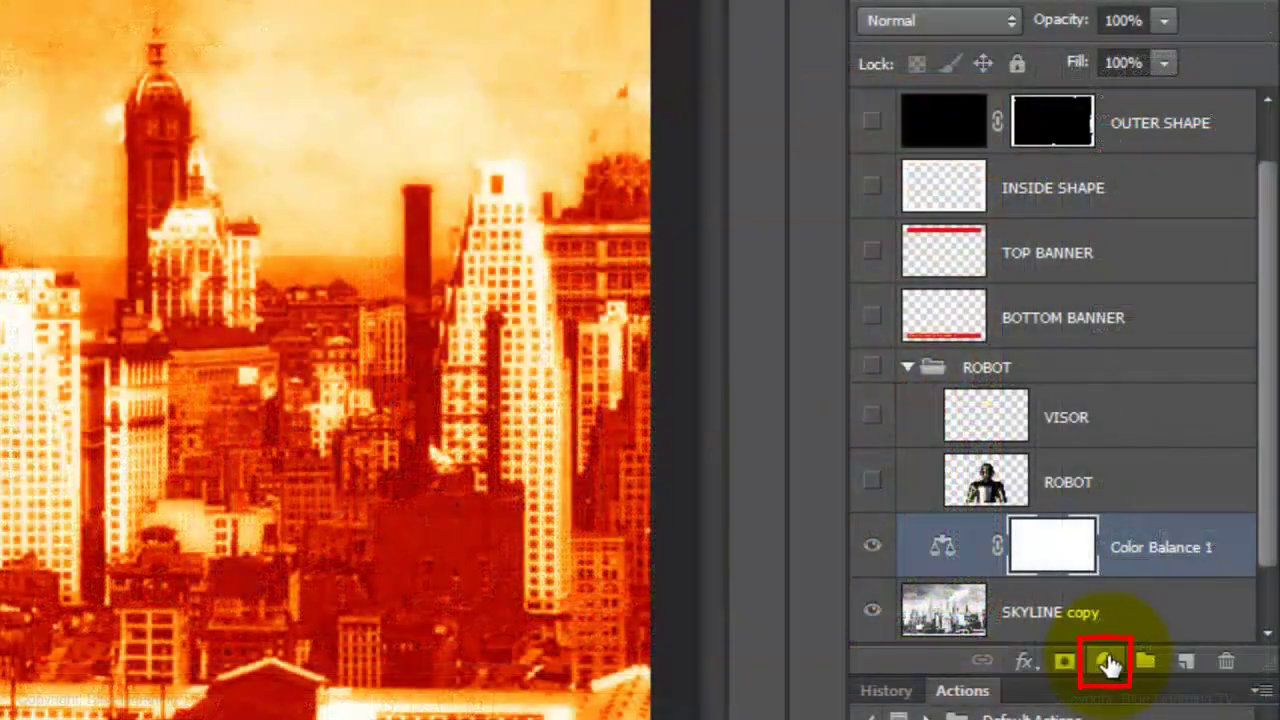
Add a Brightness/Contrast adjustment layer with Brightness -100 and Contrast 16.
left_click(1105, 658)
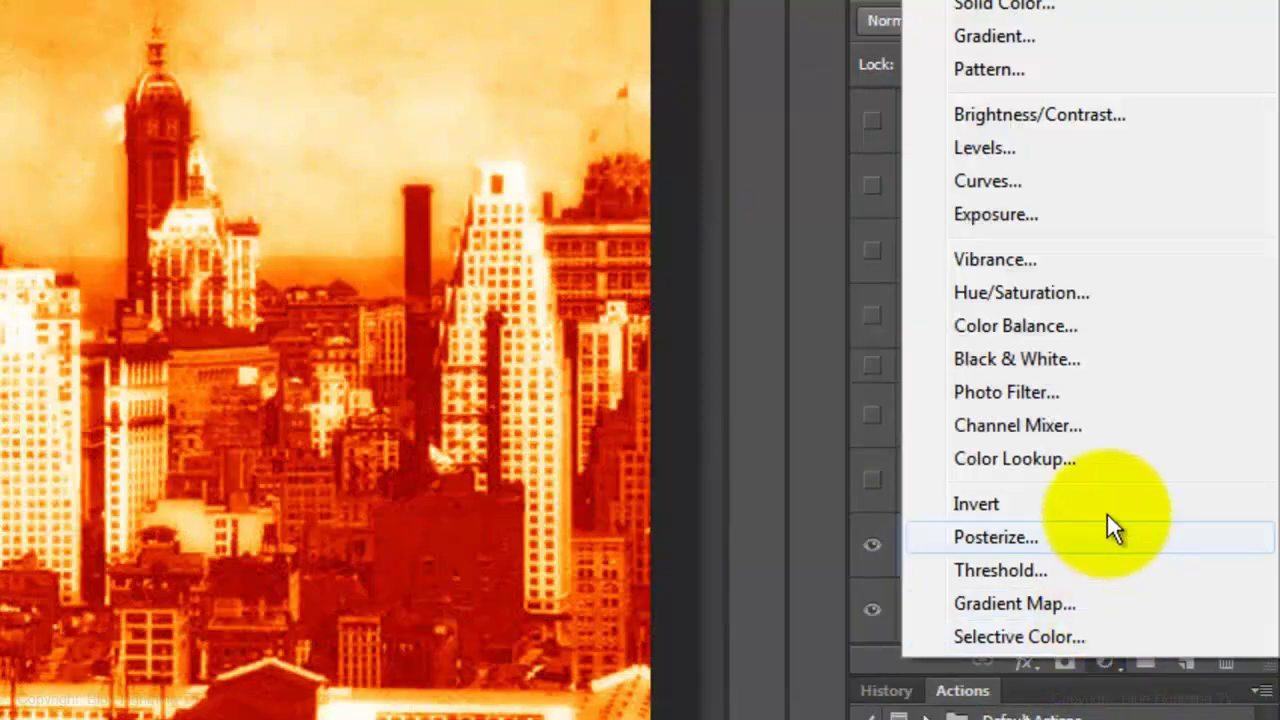
left_click(1070, 112)
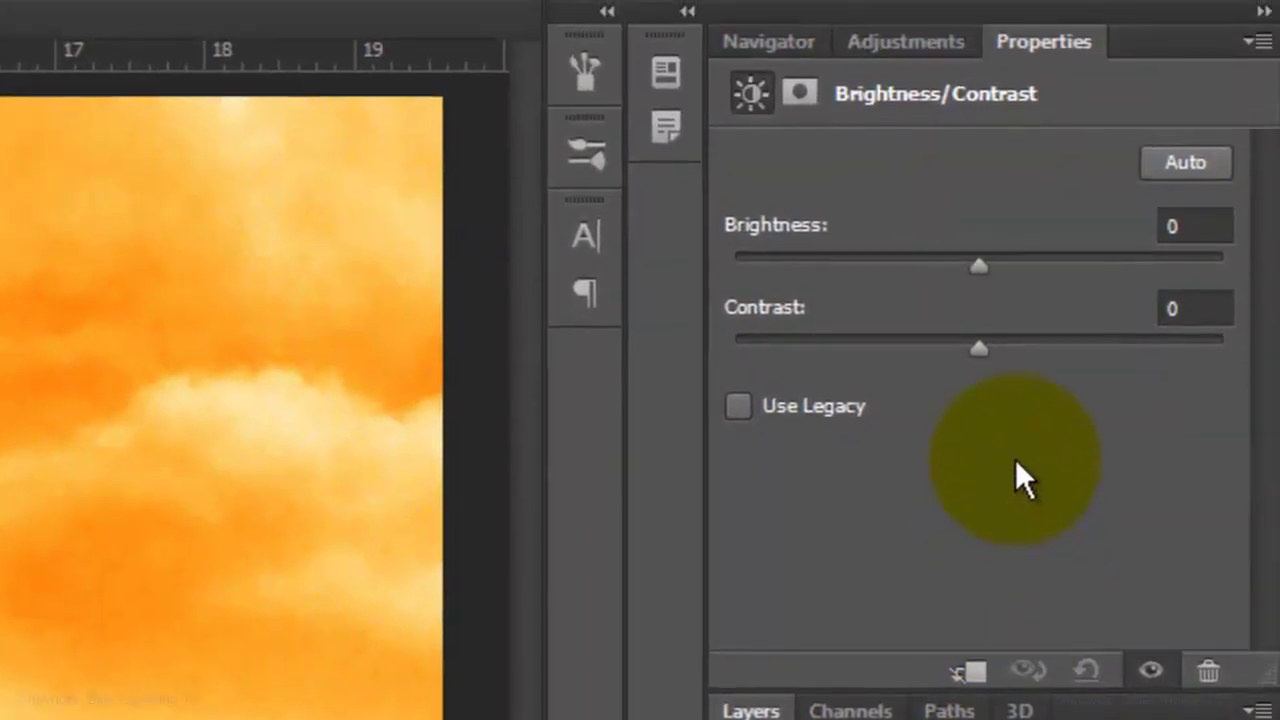
left_click(1171, 229)
type("-100")
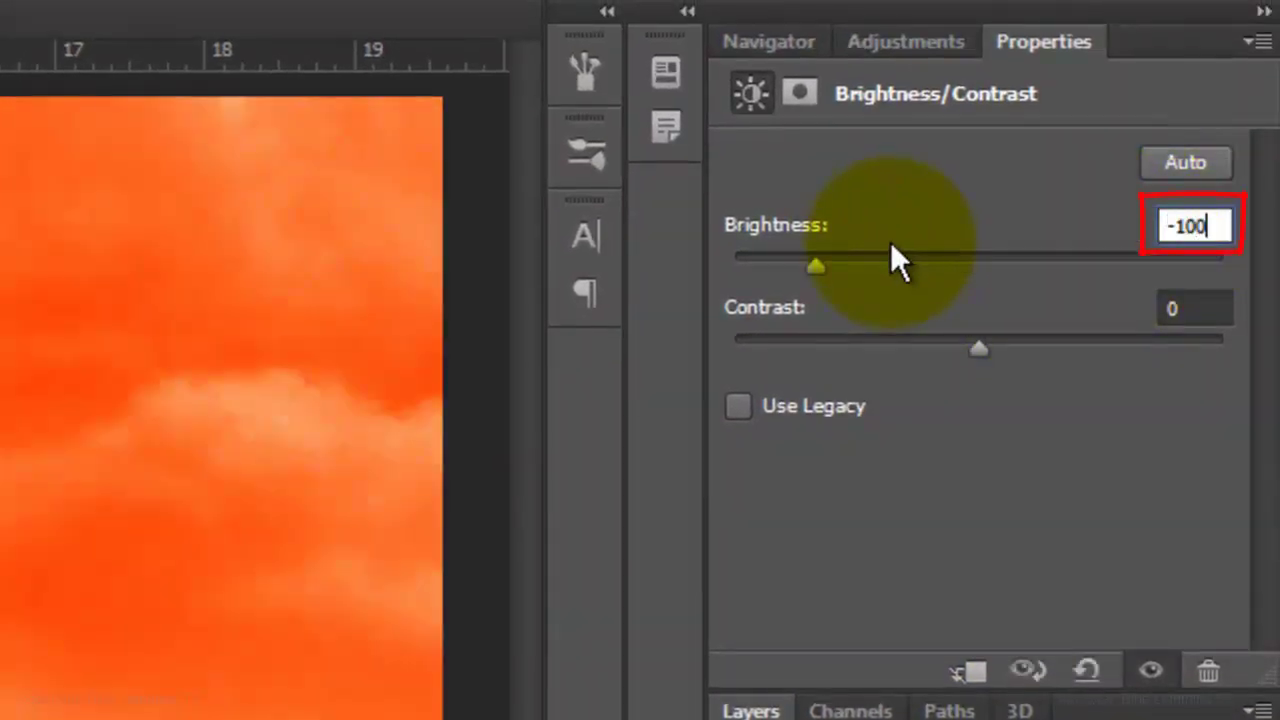
key("Tab")
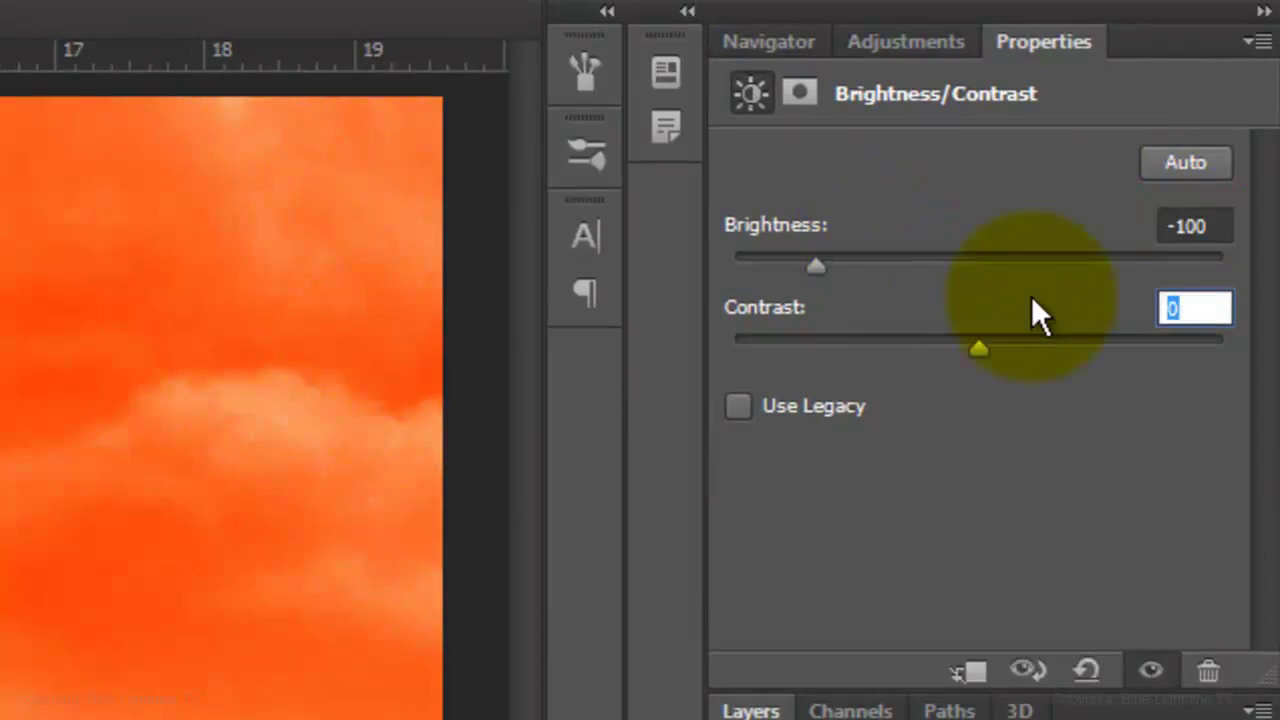
type("16")
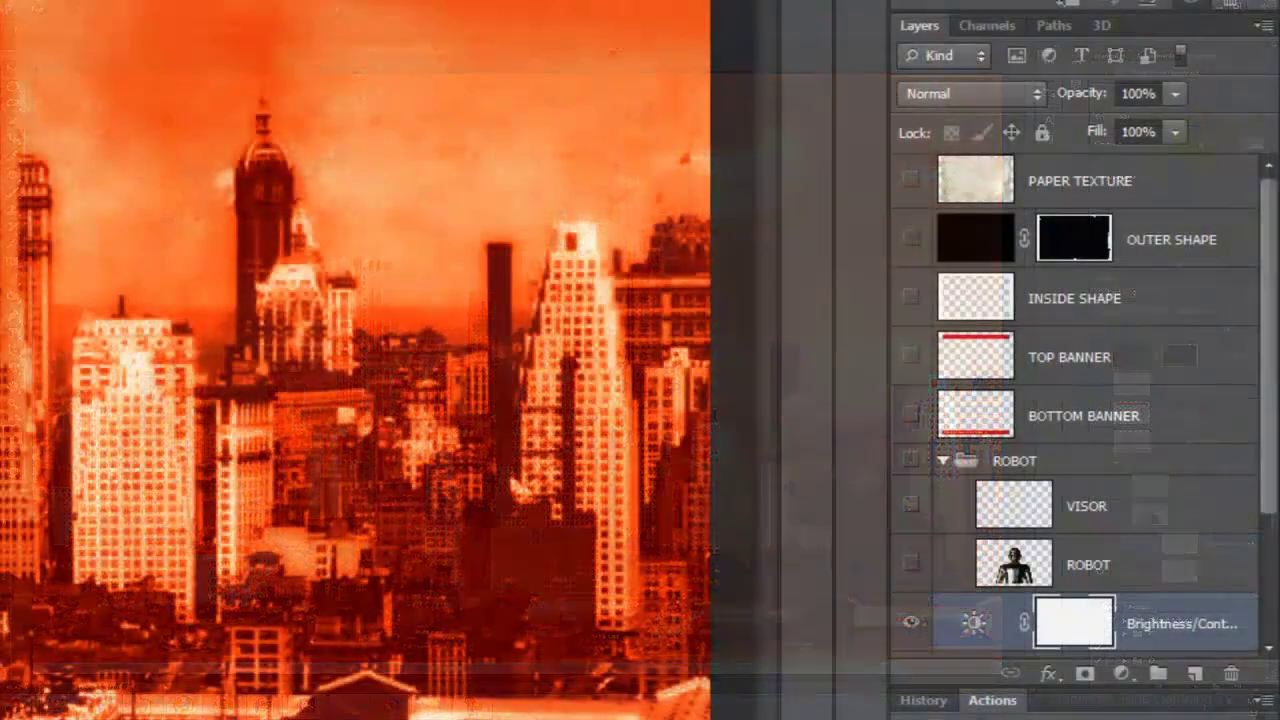
left_click(1274, 582)
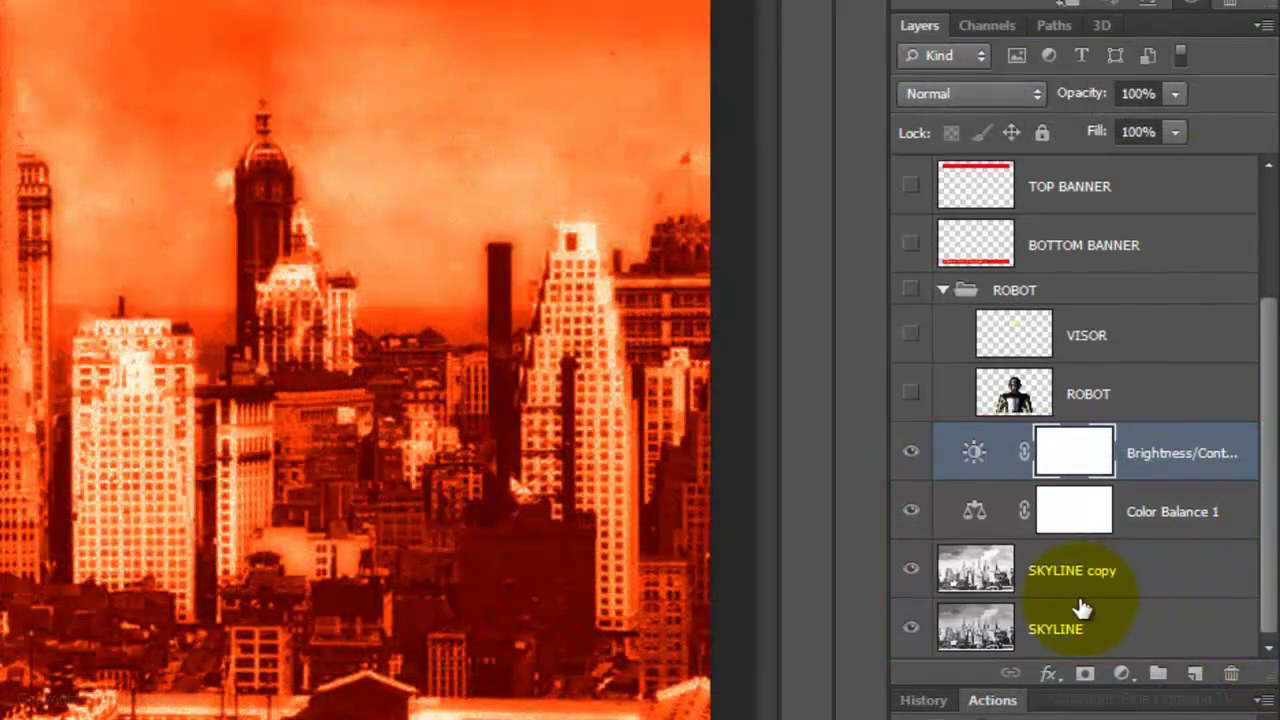
Group both adjustment layers and both skyline layers with Ctrl+G and name the group SKYLINE.
key("shift")
left_click(988, 624, "shift")
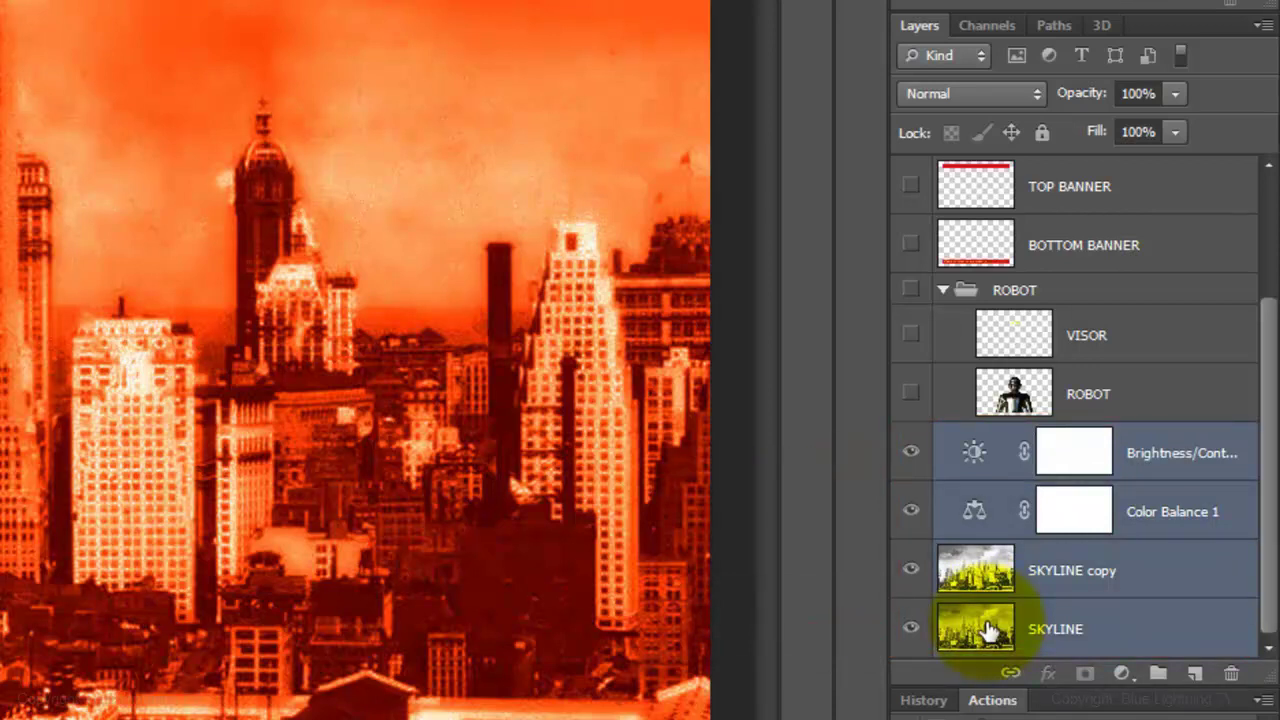
key("ctrl+g")
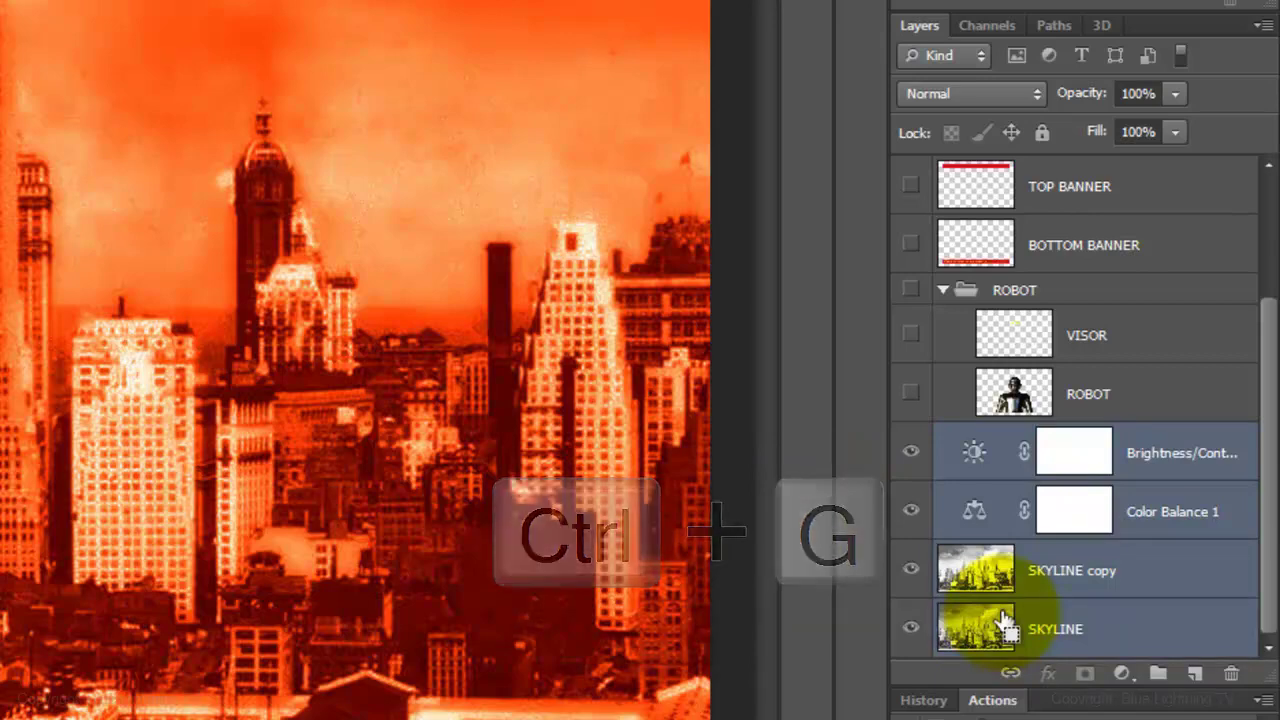
double_click(1003, 615)
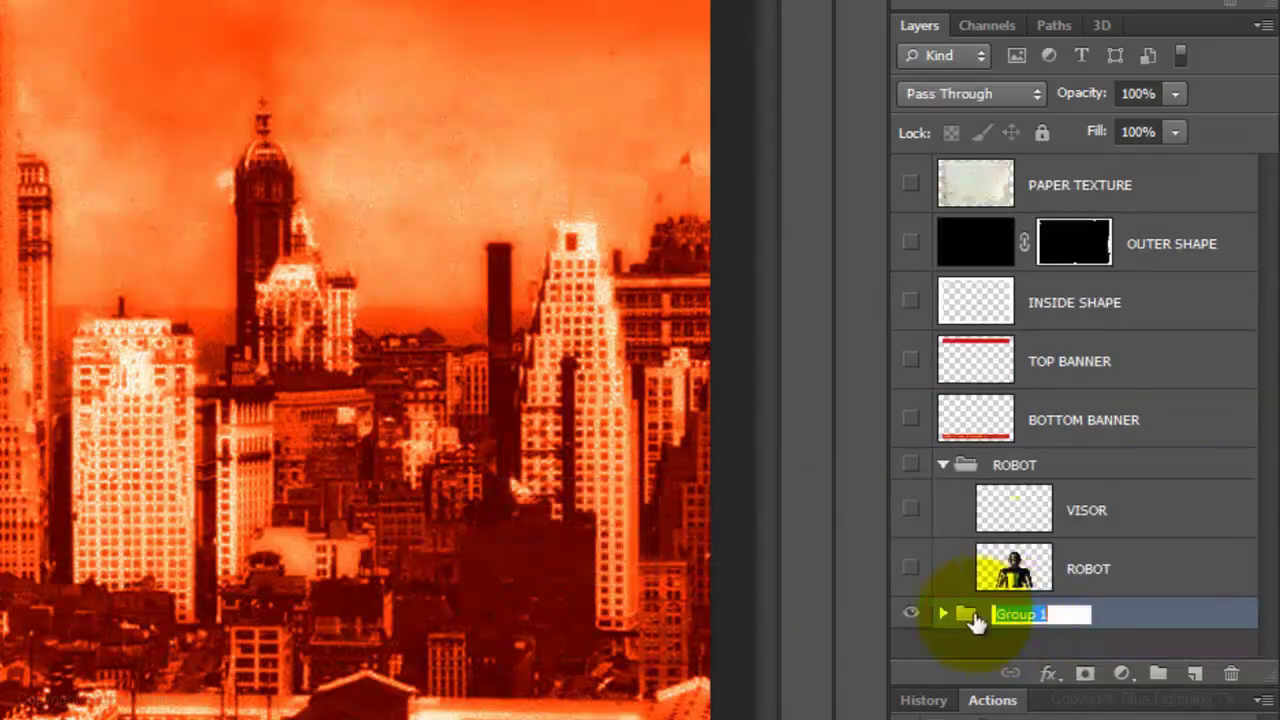
type("SKYLINE")
key("Return")
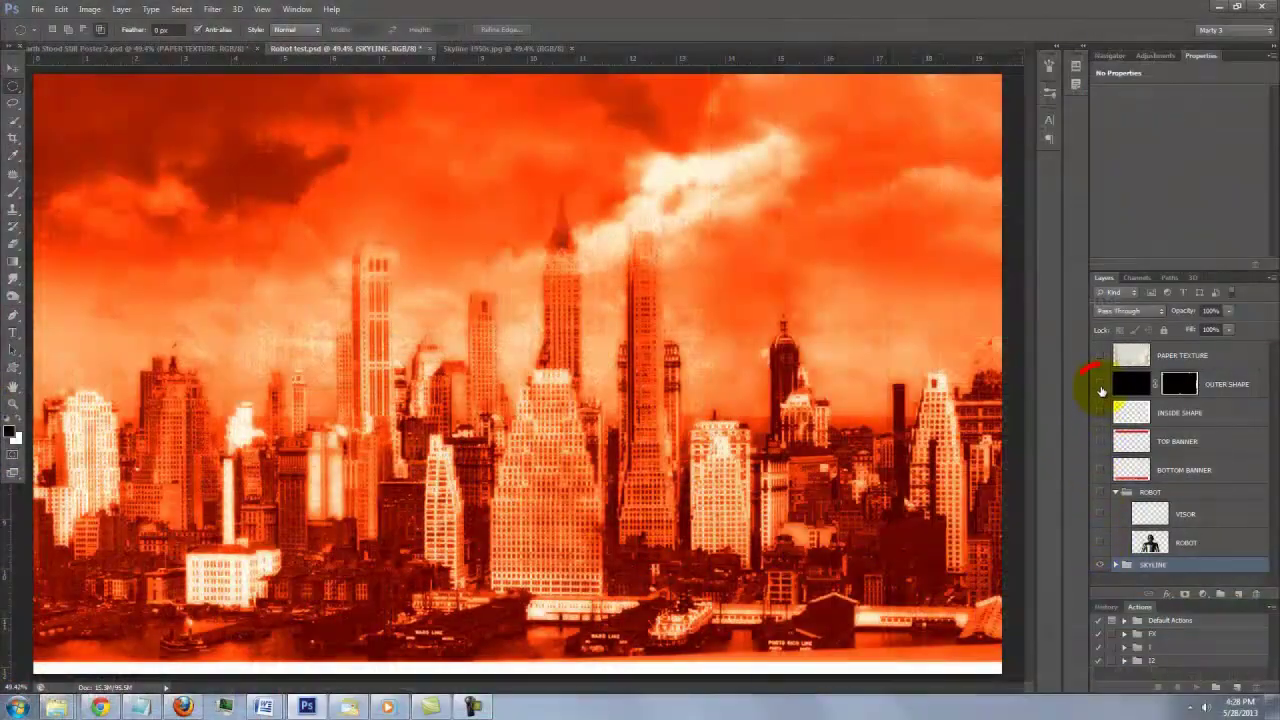
Make OUTER SHAPE, INSIDE SHAPE, TOP BANNER and BOTTOM BANNER visible around the skyline.
left_click(1099, 389)
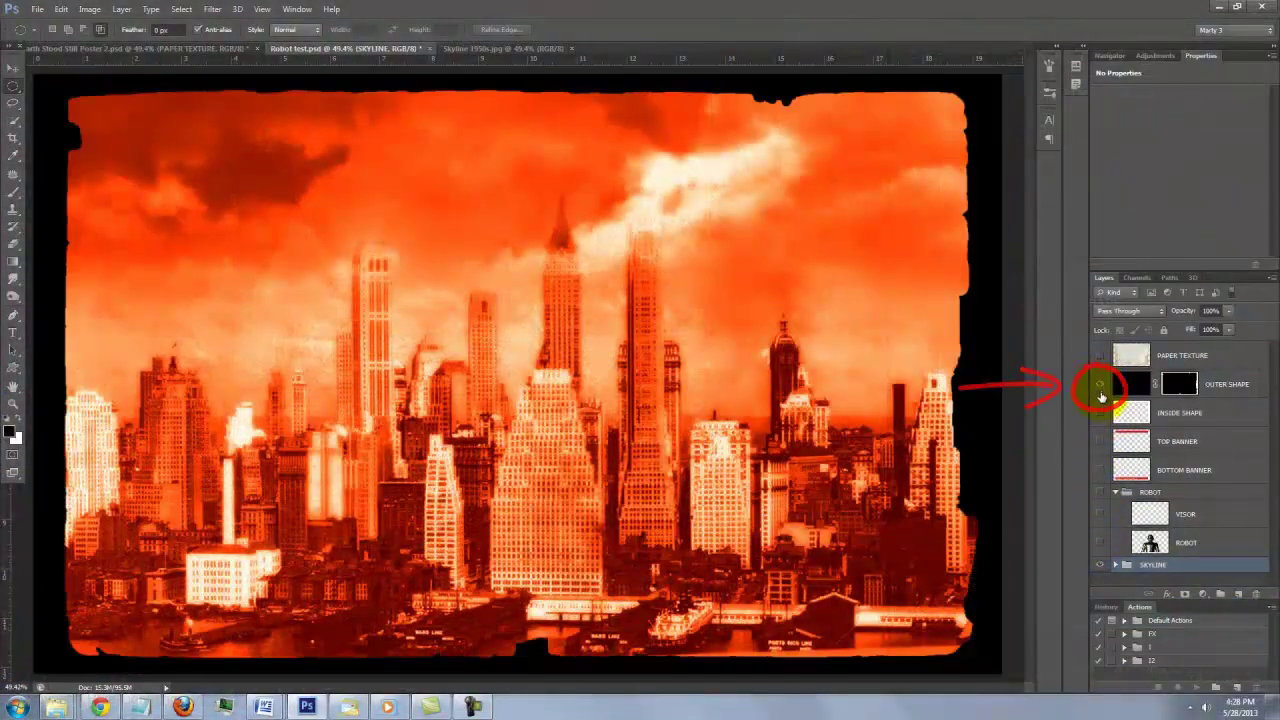
left_click(1099, 413)
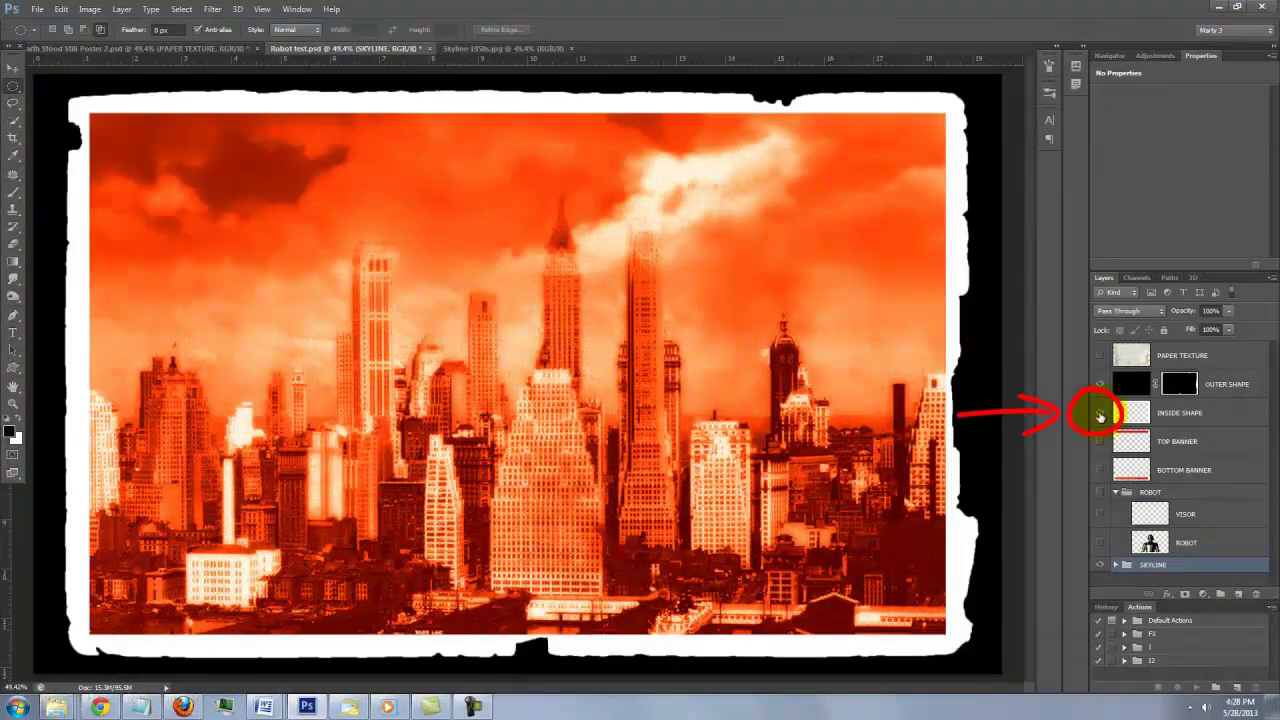
left_click(1100, 441)
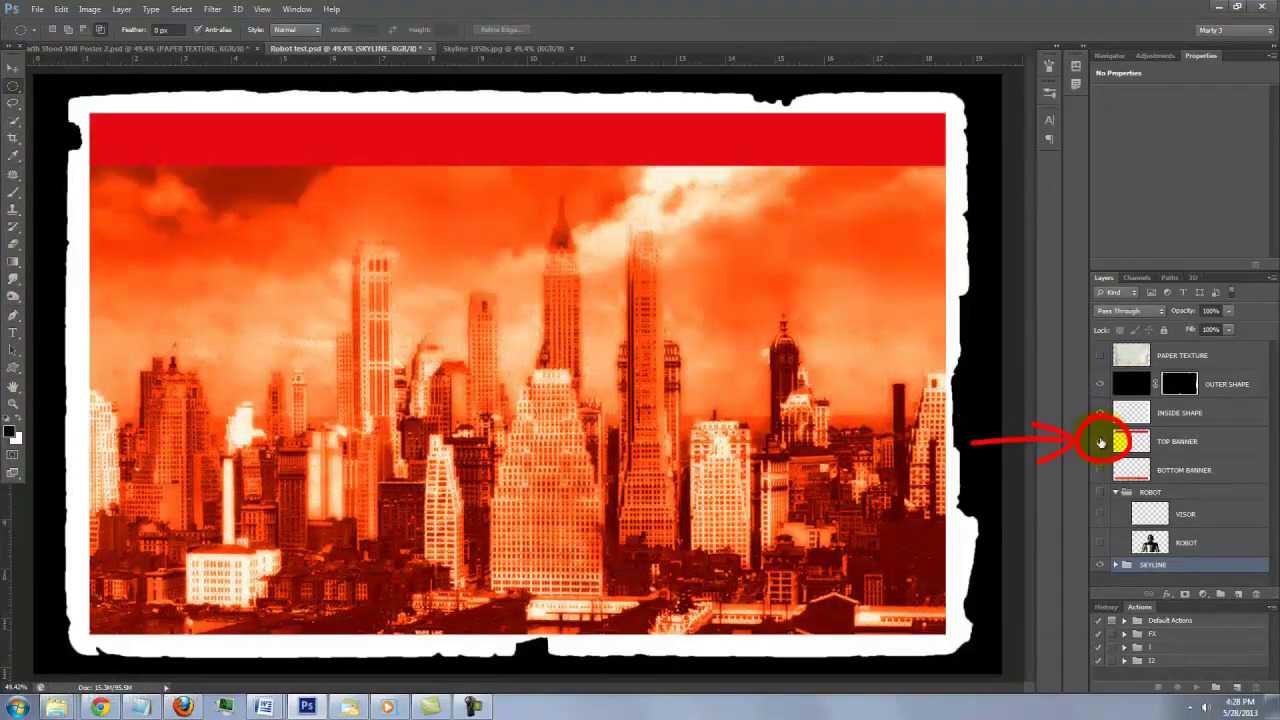
left_click(1100, 470)
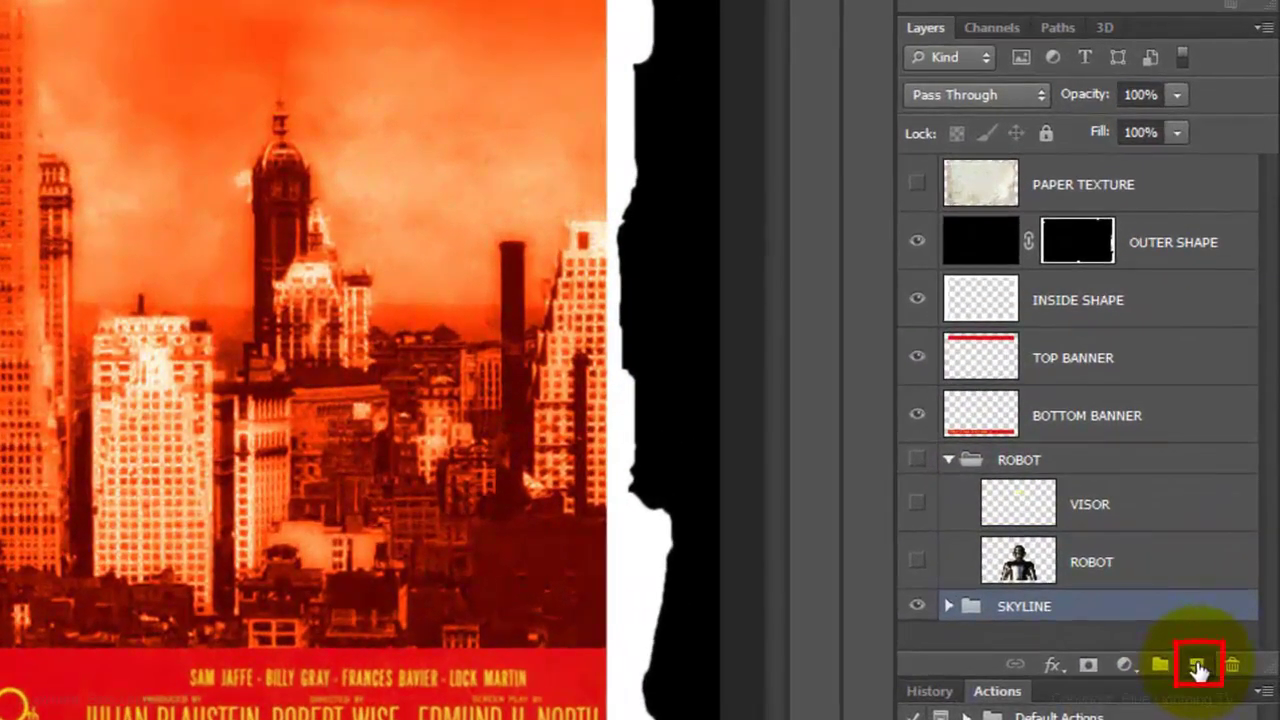
Add a blank layer above the SKYLINE group and rename it VIGNETTE.
left_click(1197, 665)
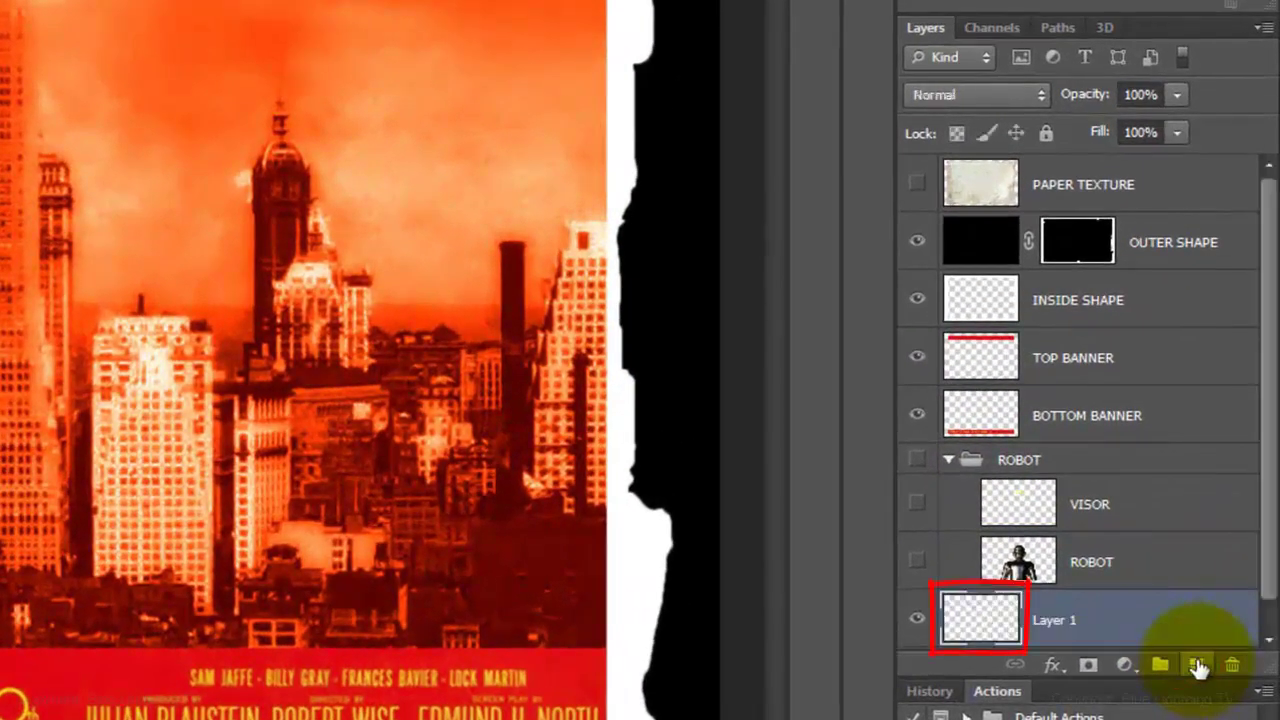
double_click(975, 614)
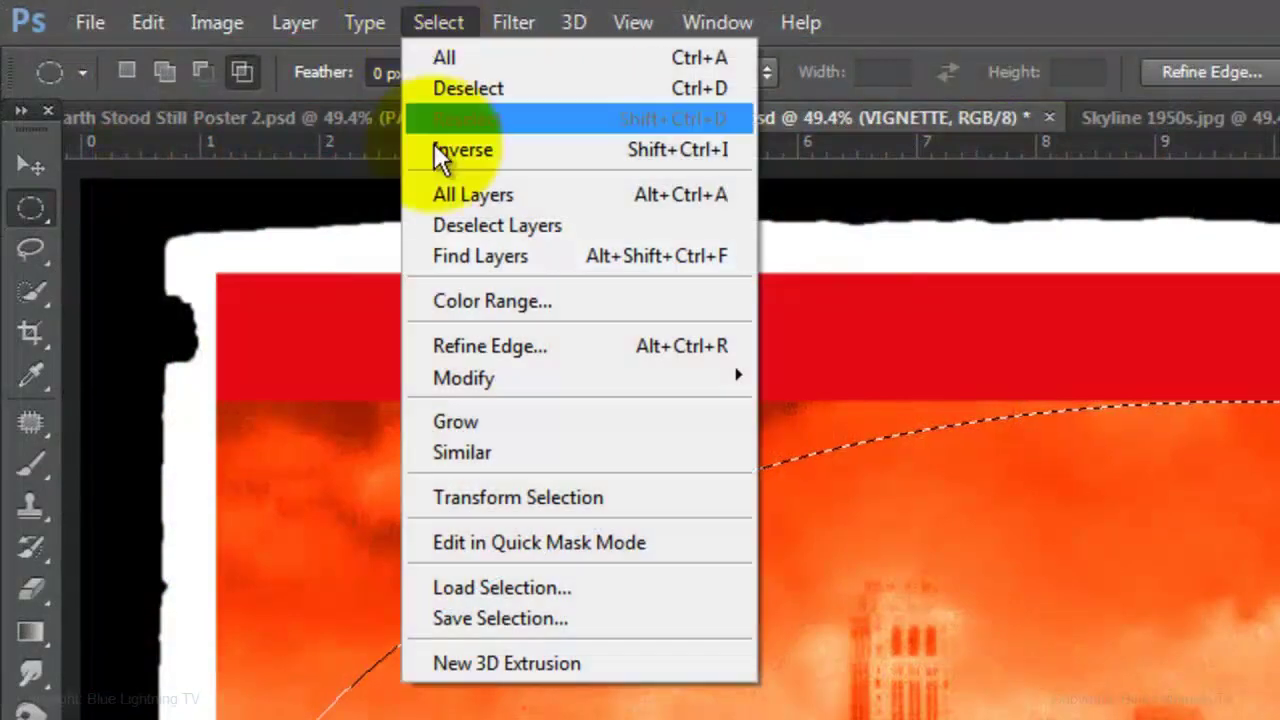
Scale the oval selection to 85% width and height with Transform Selection and commit it.
left_click(484, 499)
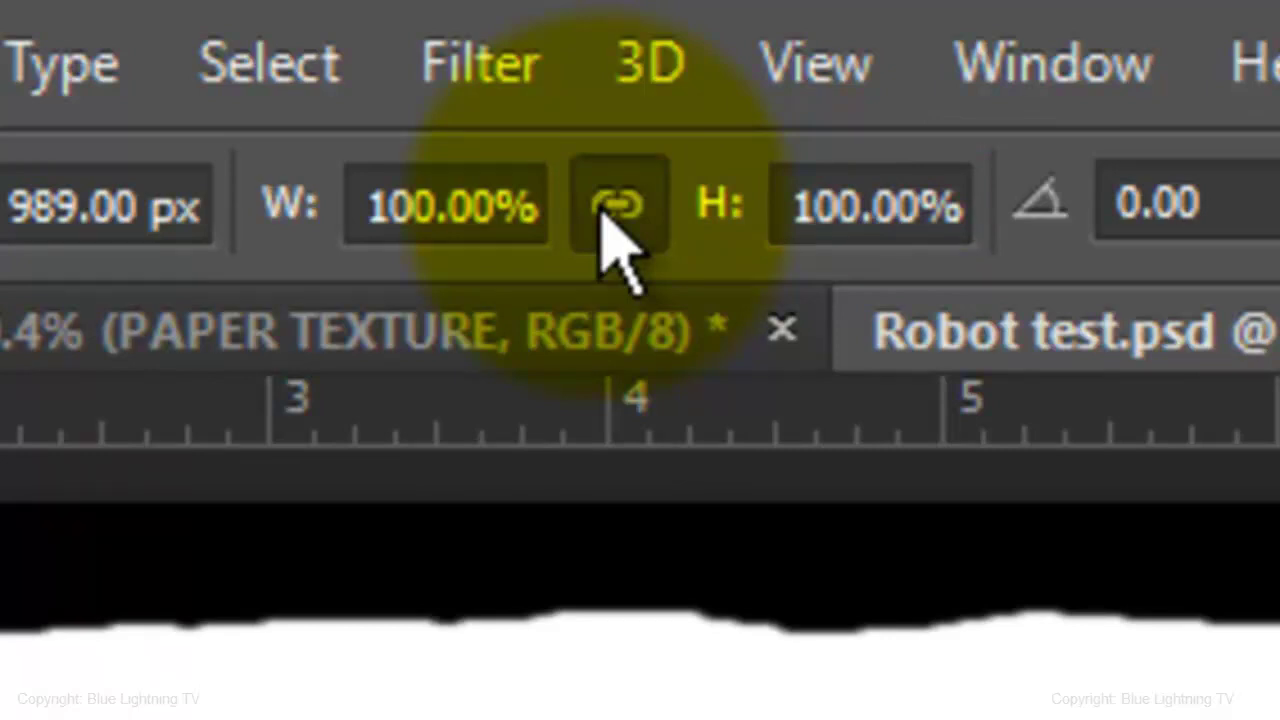
double_click(437, 200)
type("85")
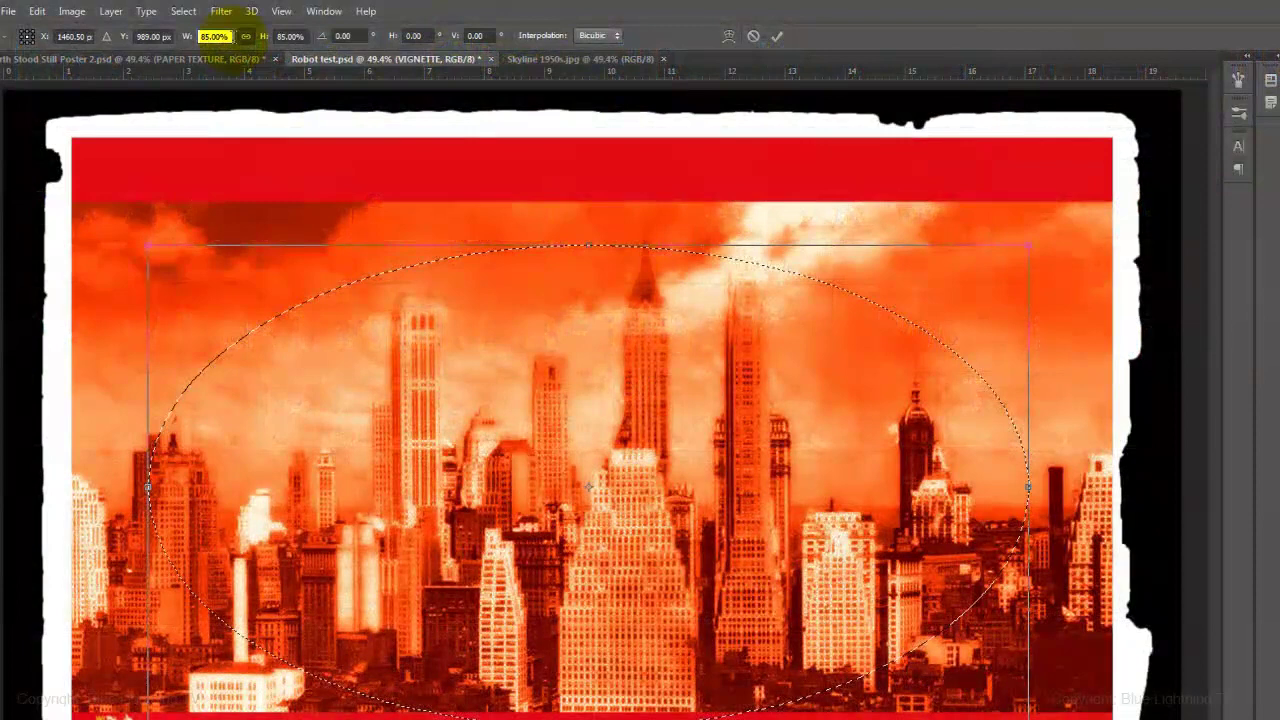
left_click(777, 38)
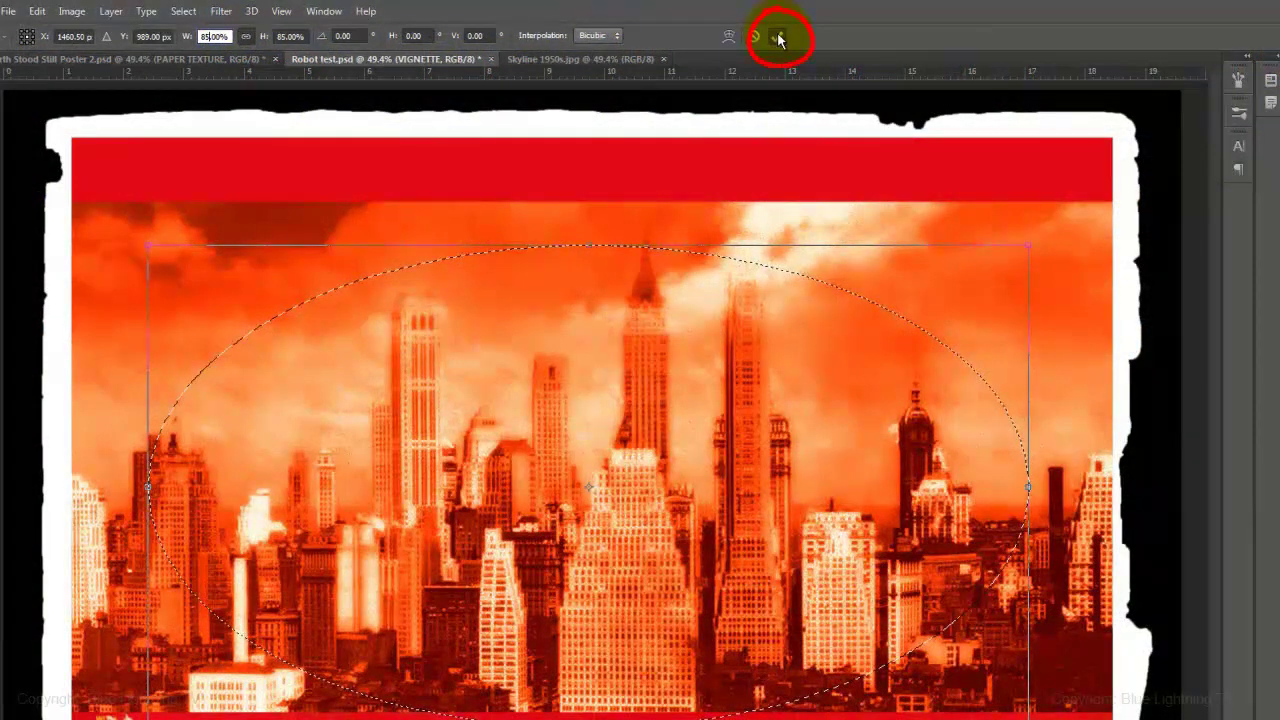
key("Return")
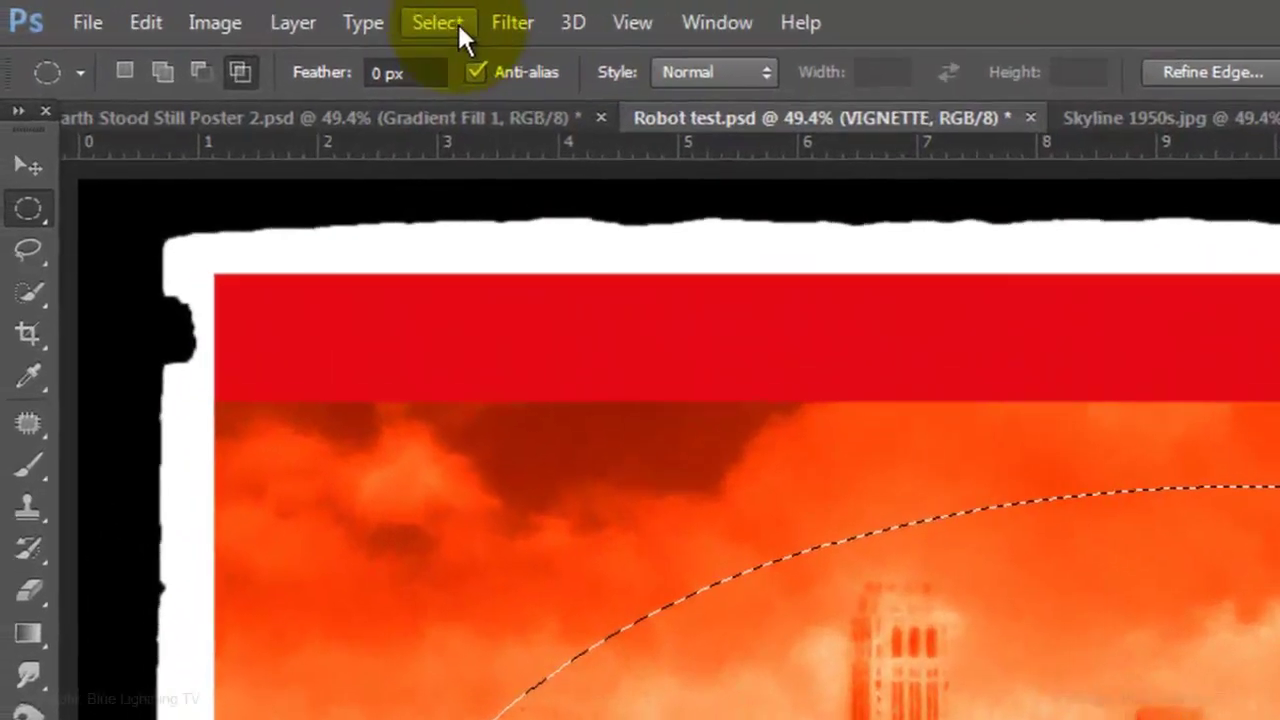
Feather the oval selection by 200 px, invert it, fill the outside black, and deselect.
left_click(183, 11)
mouse_move(493, 392)
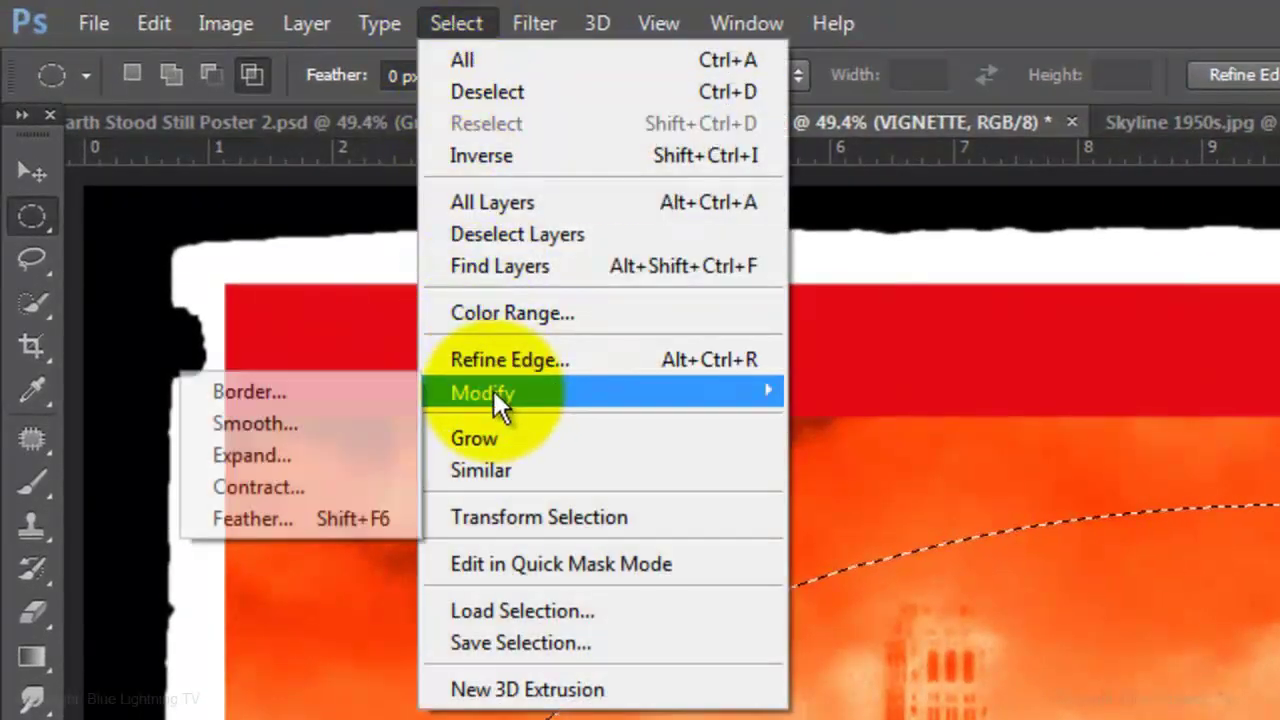
left_click(283, 512)
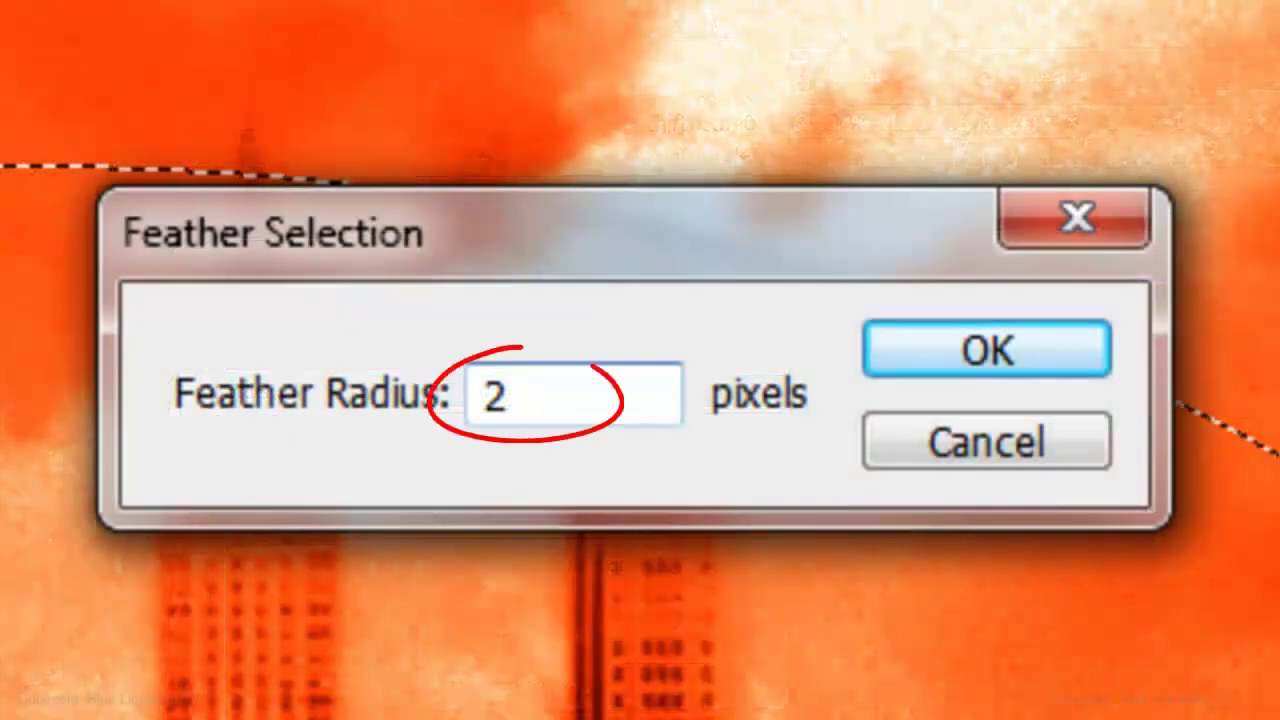
type("00")
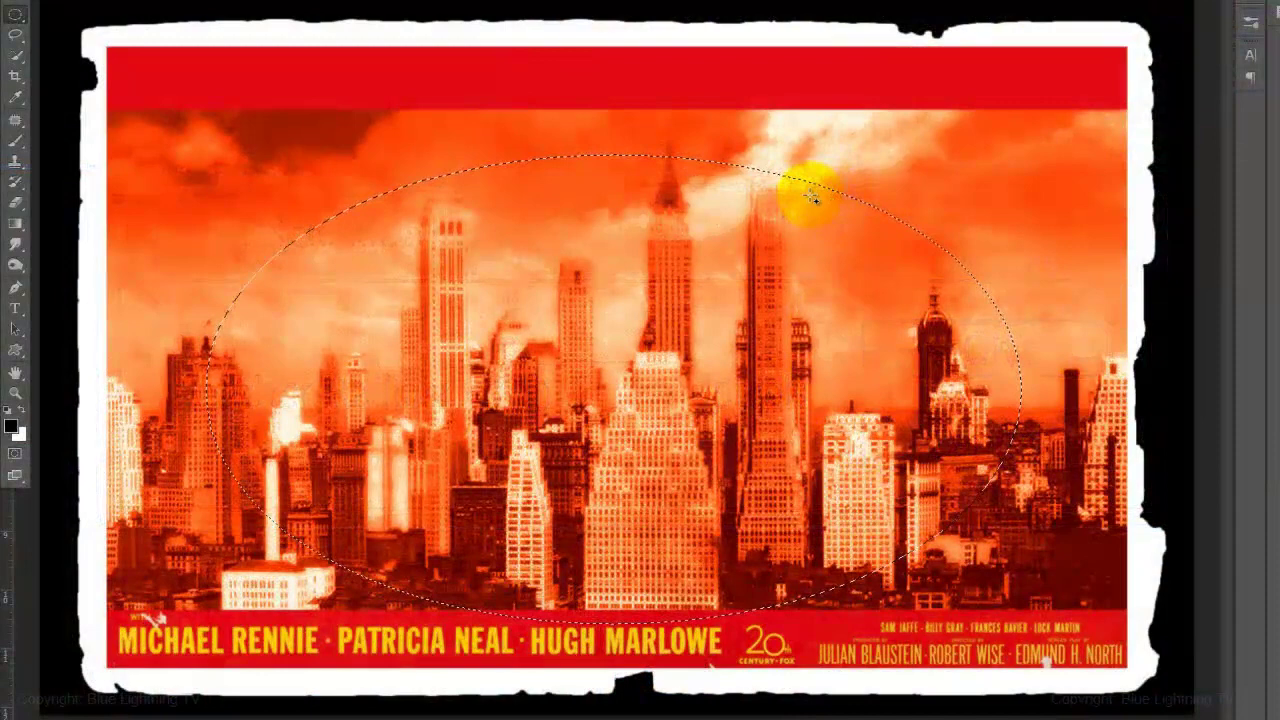
key("ctrl+shift+i")
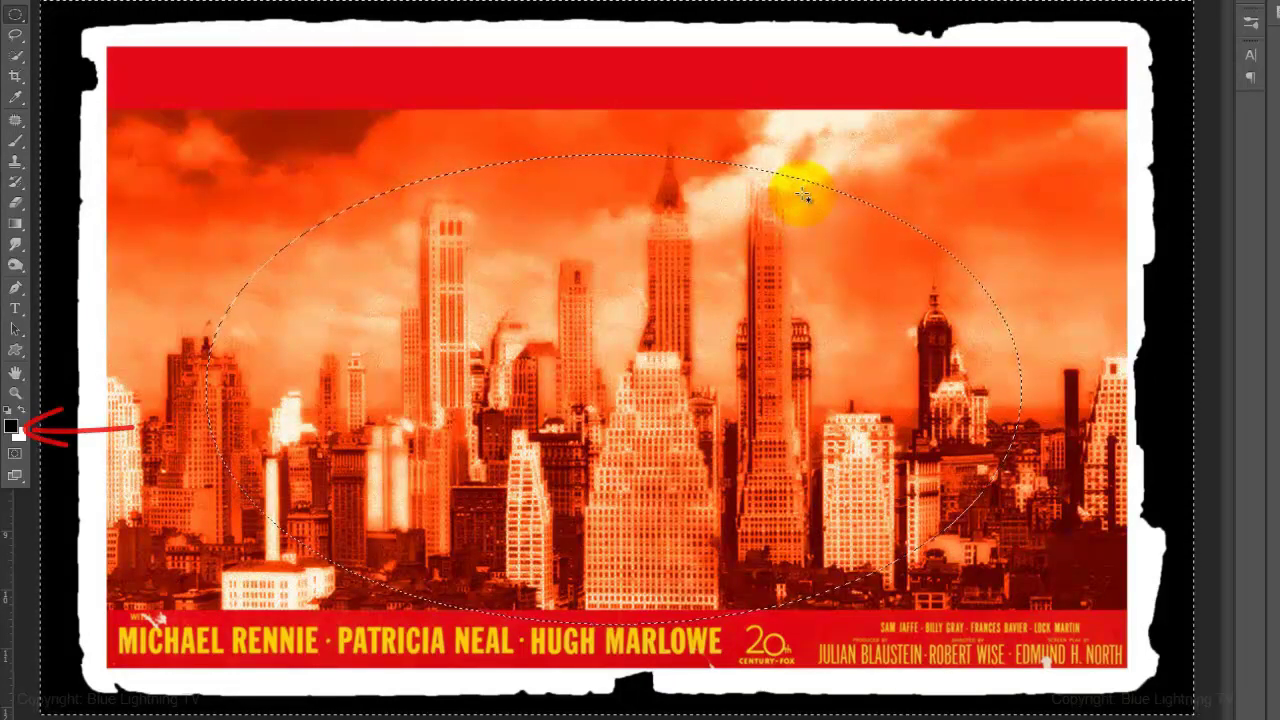
key("alt+Delete")
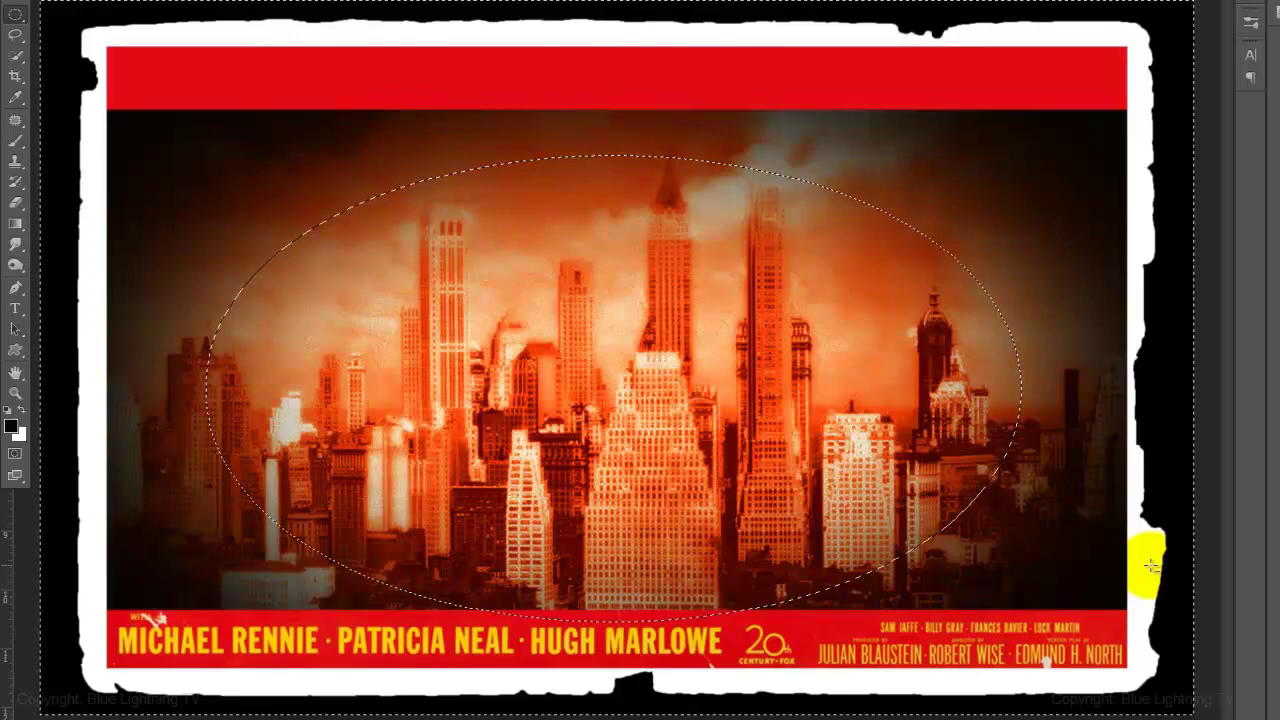
key("ctrl+d")
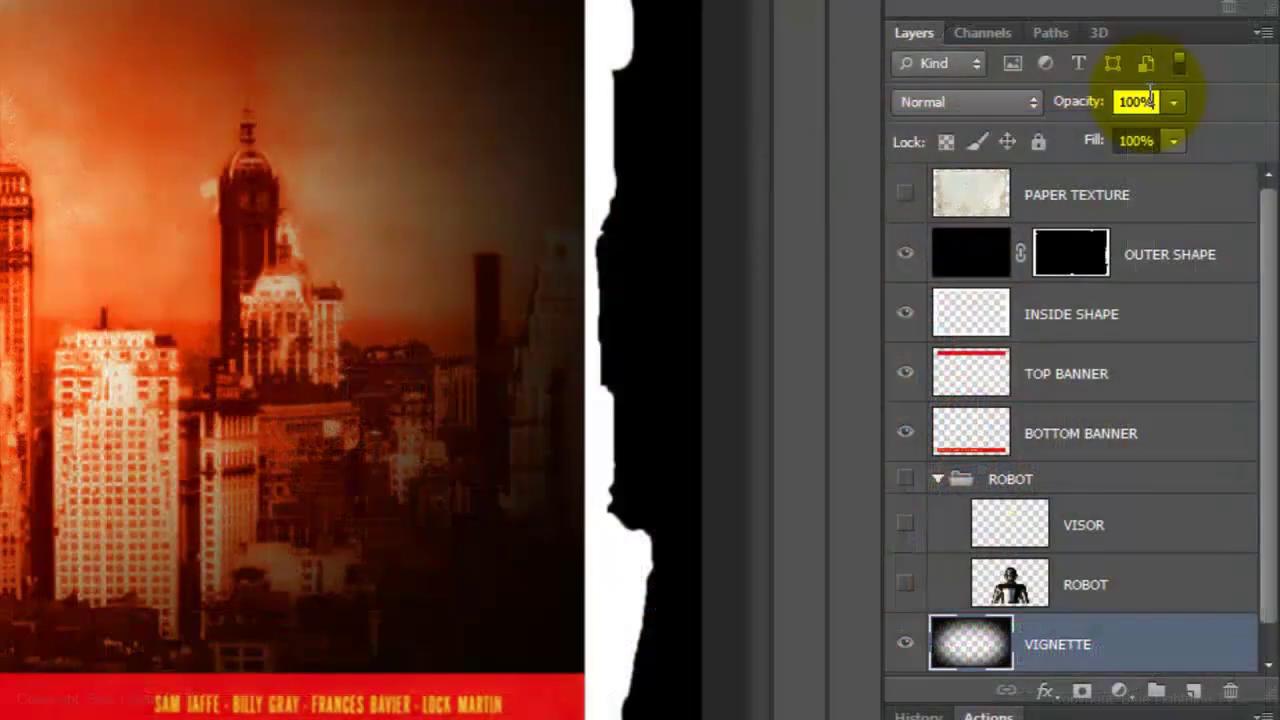
Lower the VIGNETTE layer's opacity to 70%.
left_click(1130, 101)
type("70")
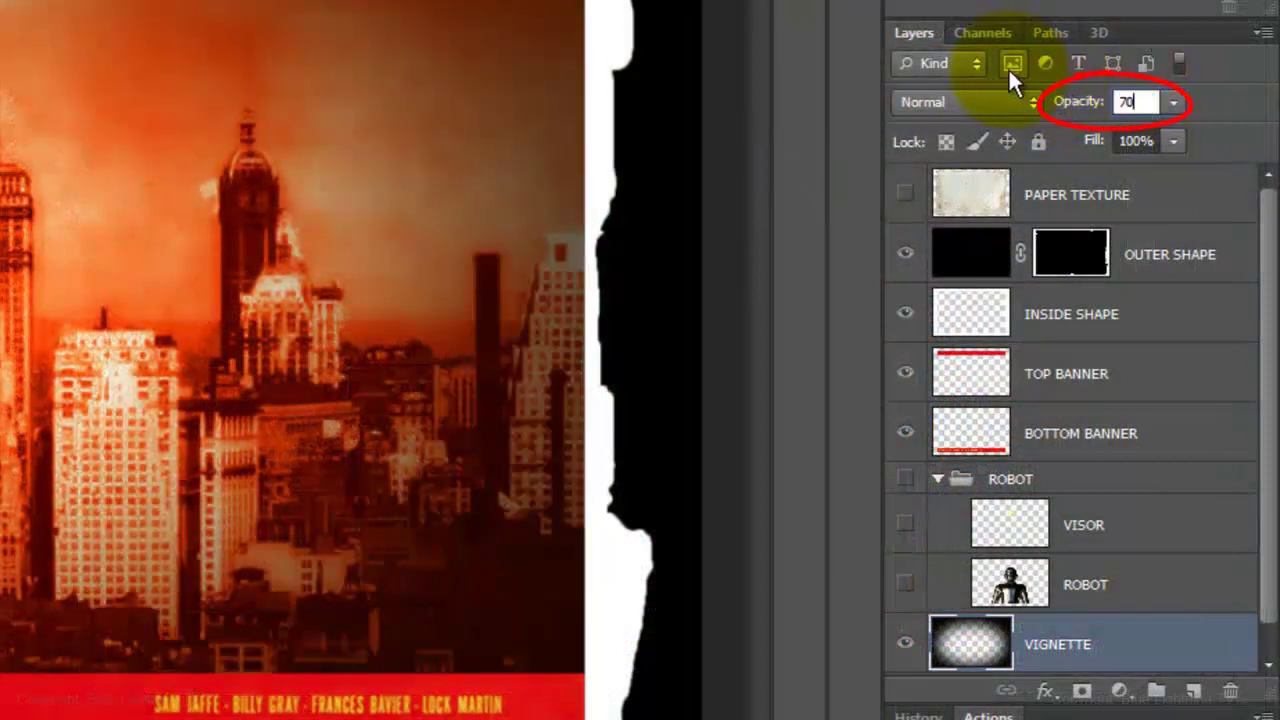
key("Return")
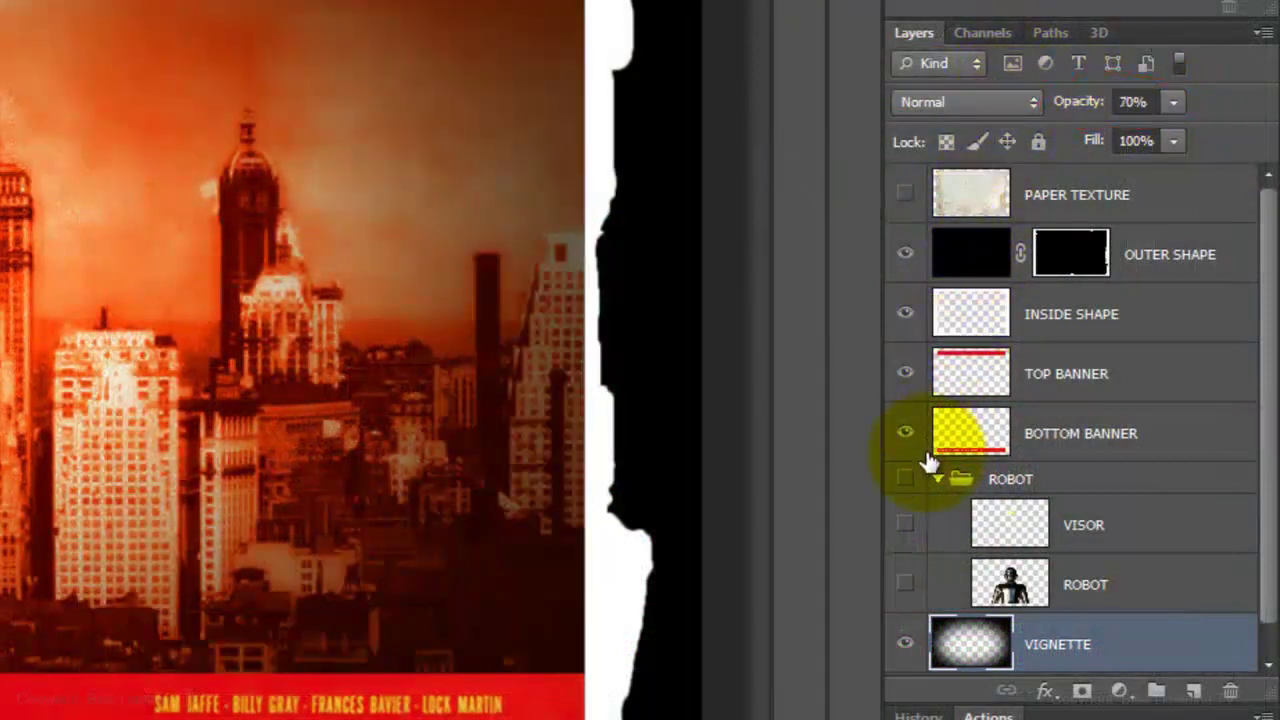
Show the ROBOT group and robot layer, and select the robot layer.
left_click(906, 481)
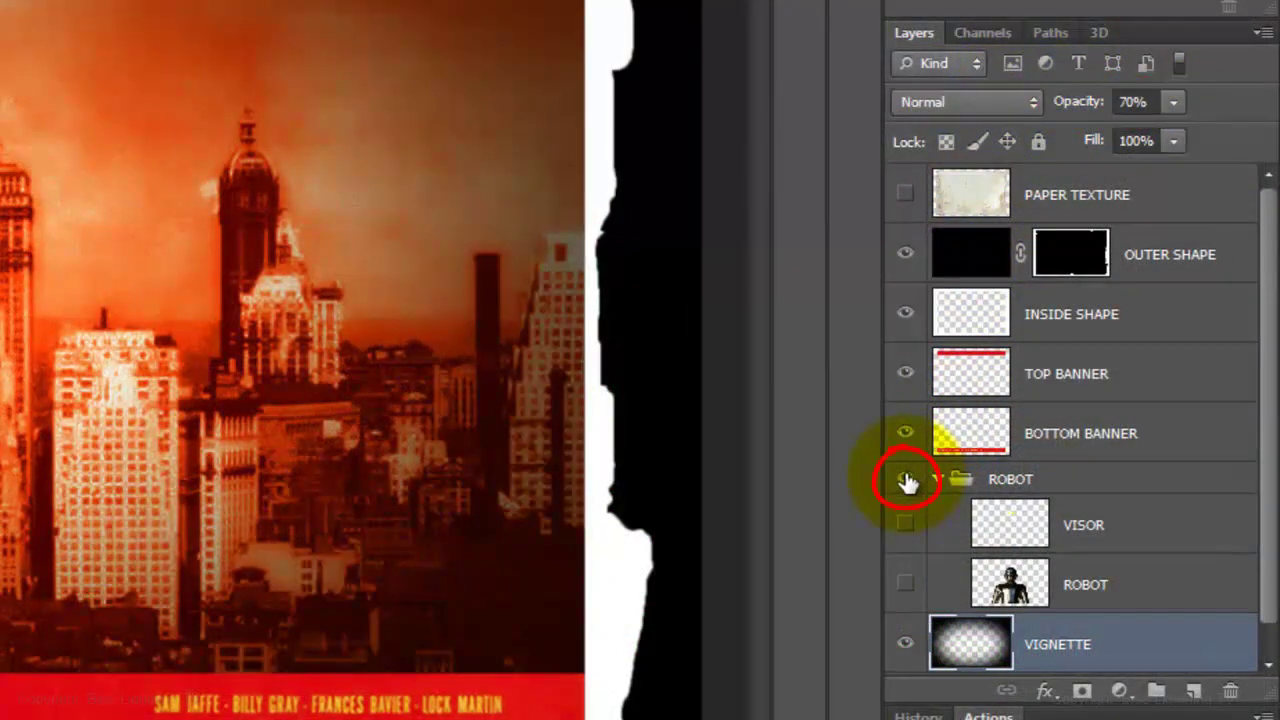
left_click(905, 586)
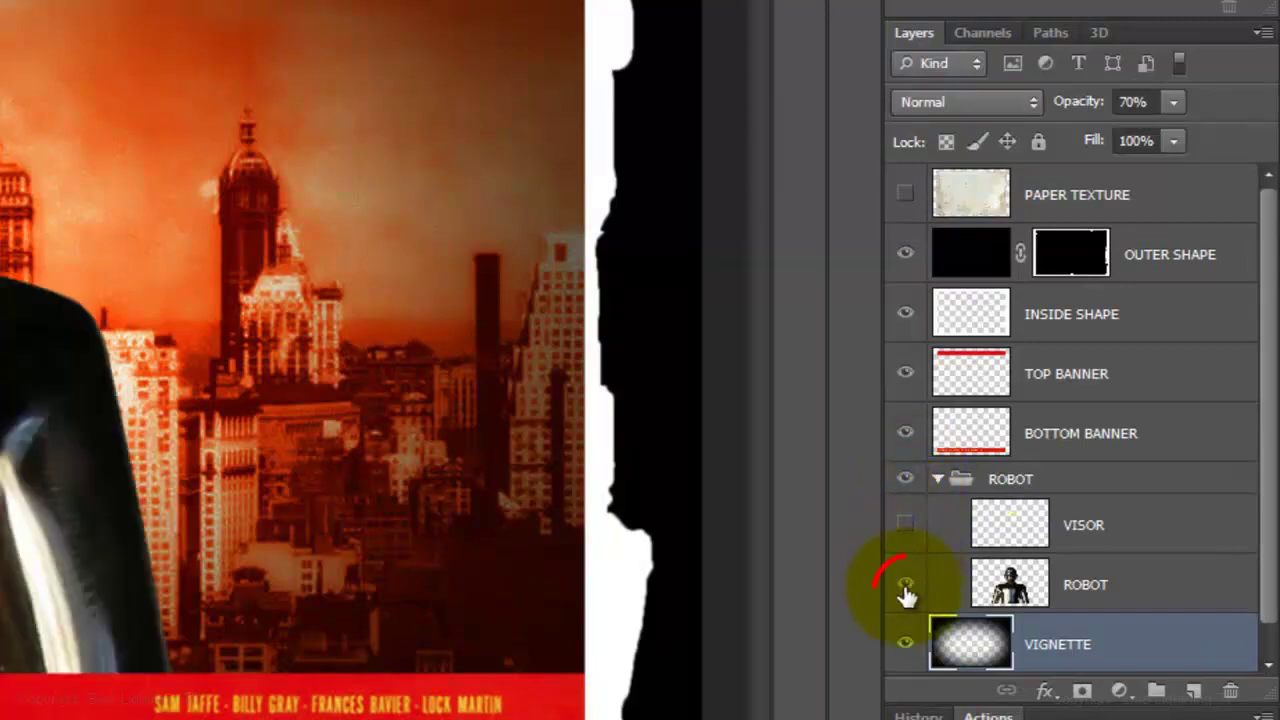
left_click(1025, 588)
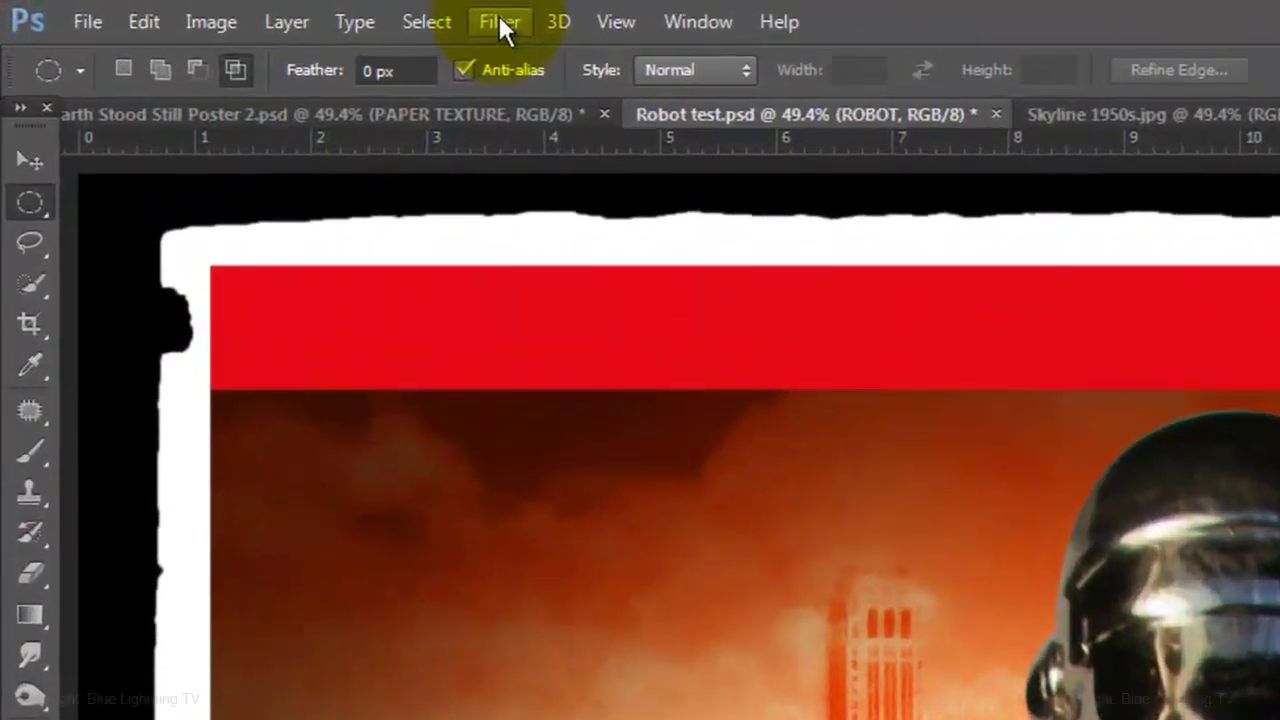
Apply the Filter Gallery's Grain texture to the robot: Intensity 38, Contrast 0, Enlarged.
left_click(212, 10)
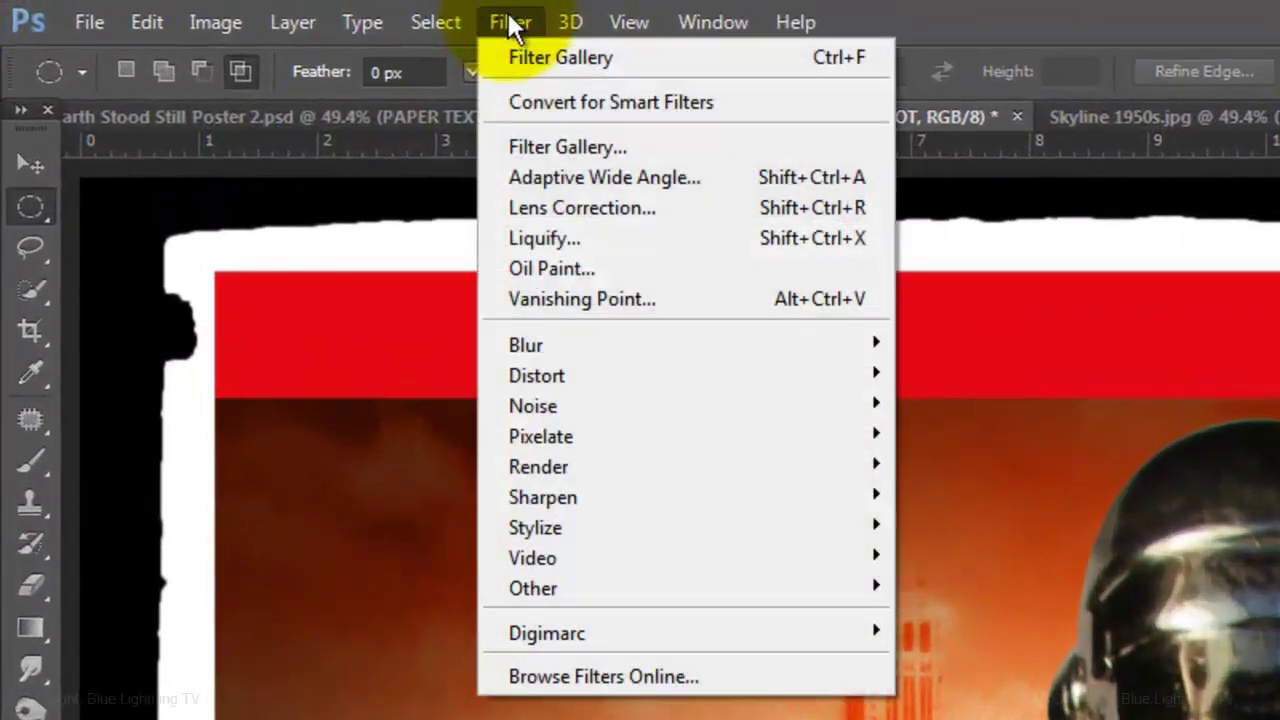
left_click(552, 147)
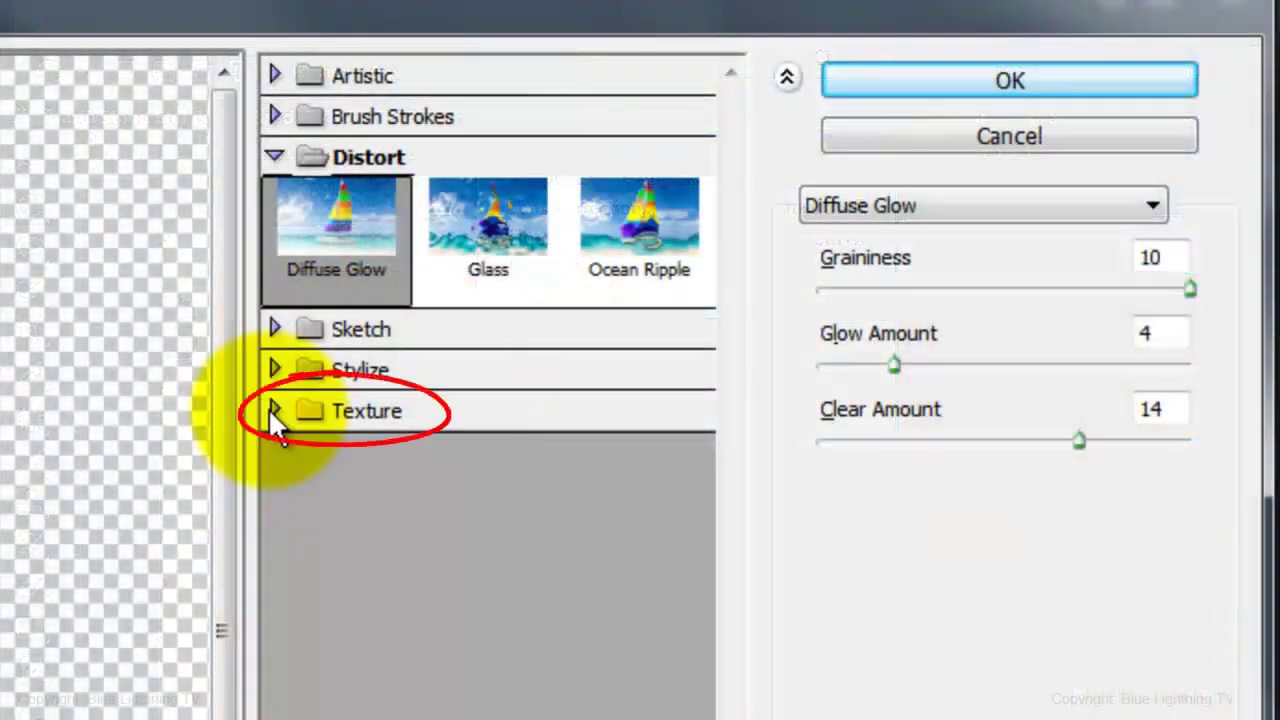
left_click(272, 414)
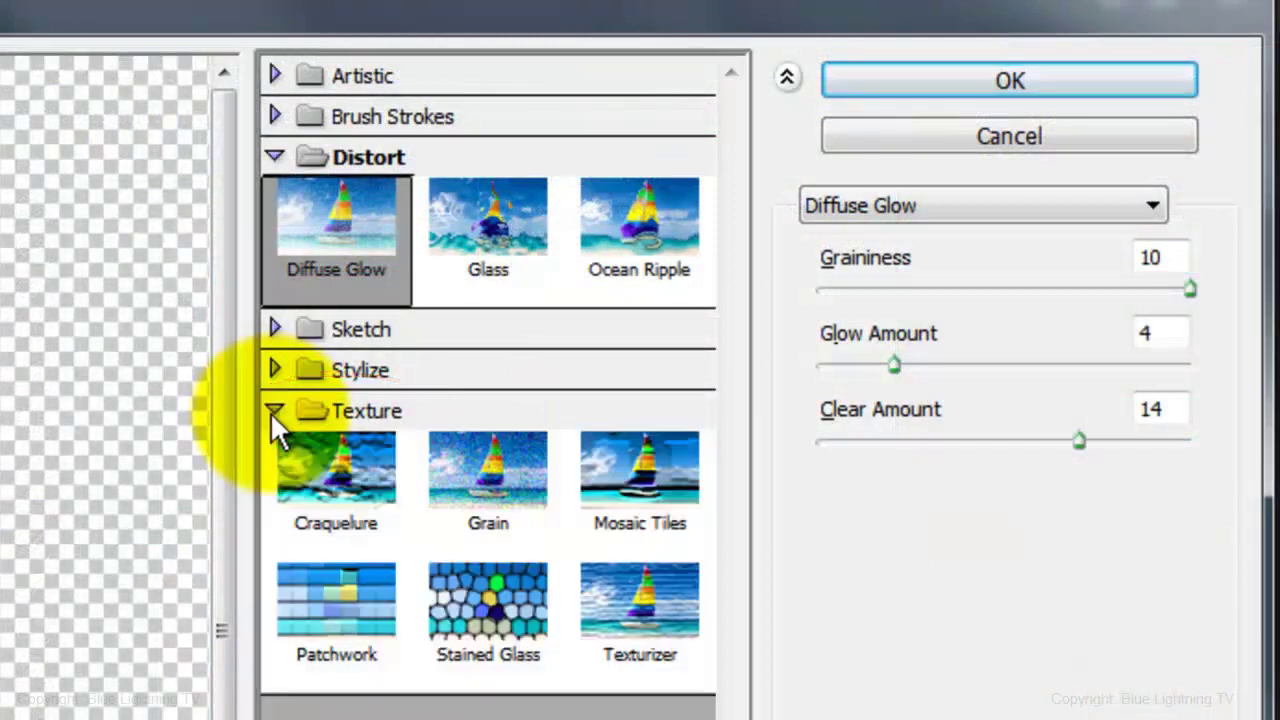
left_click(496, 482)
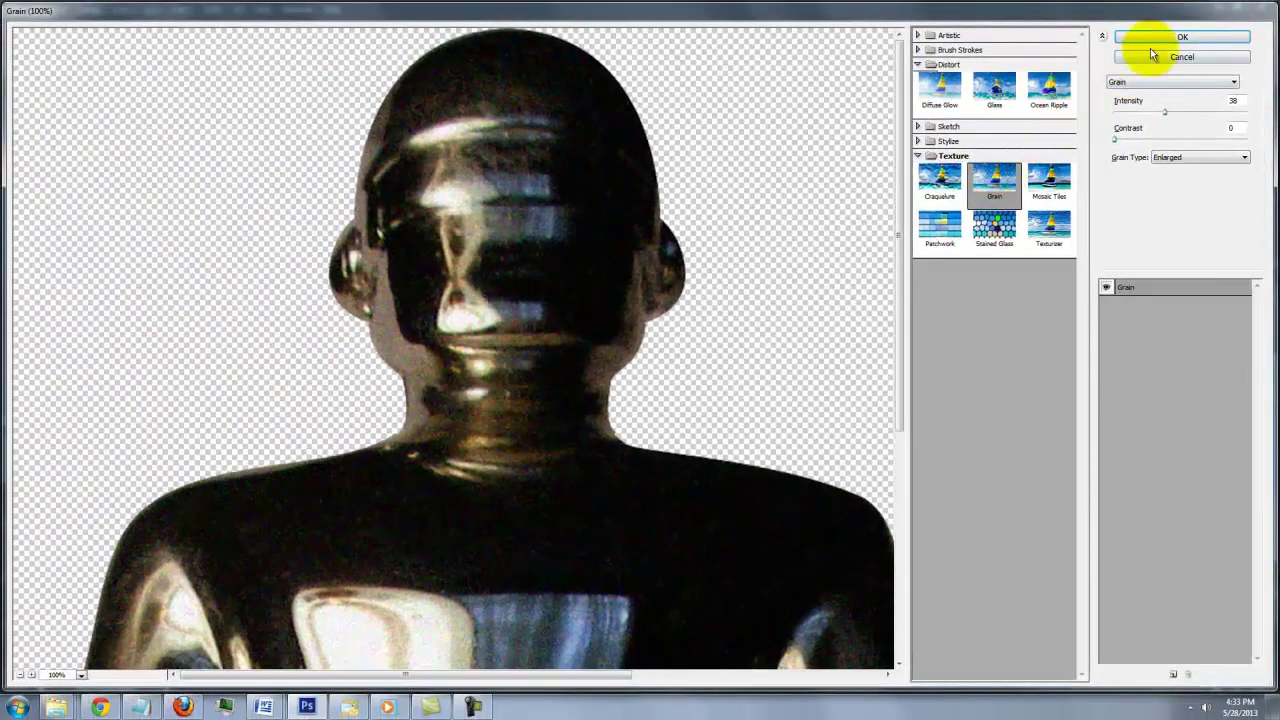
left_click(1150, 40)
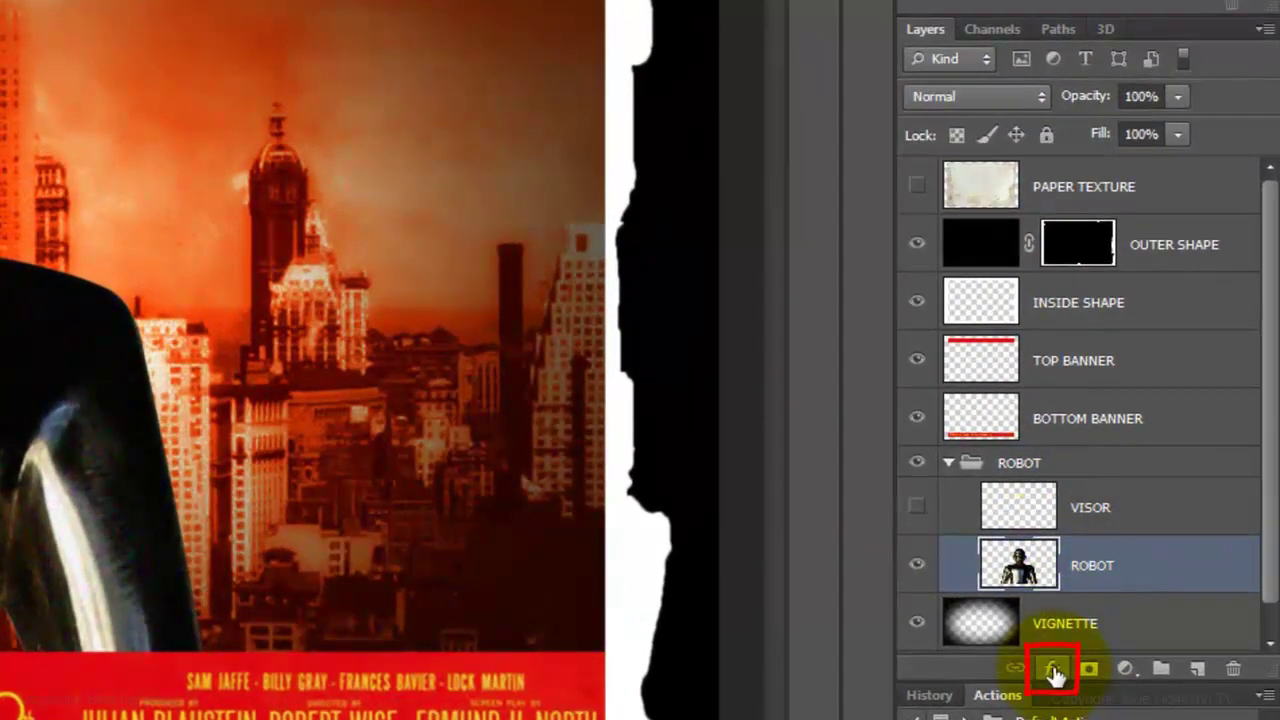
Add a near-white Outer Glow to the robot: Color Dodge, 62% opacity, 193 px size.
left_click(1053, 670)
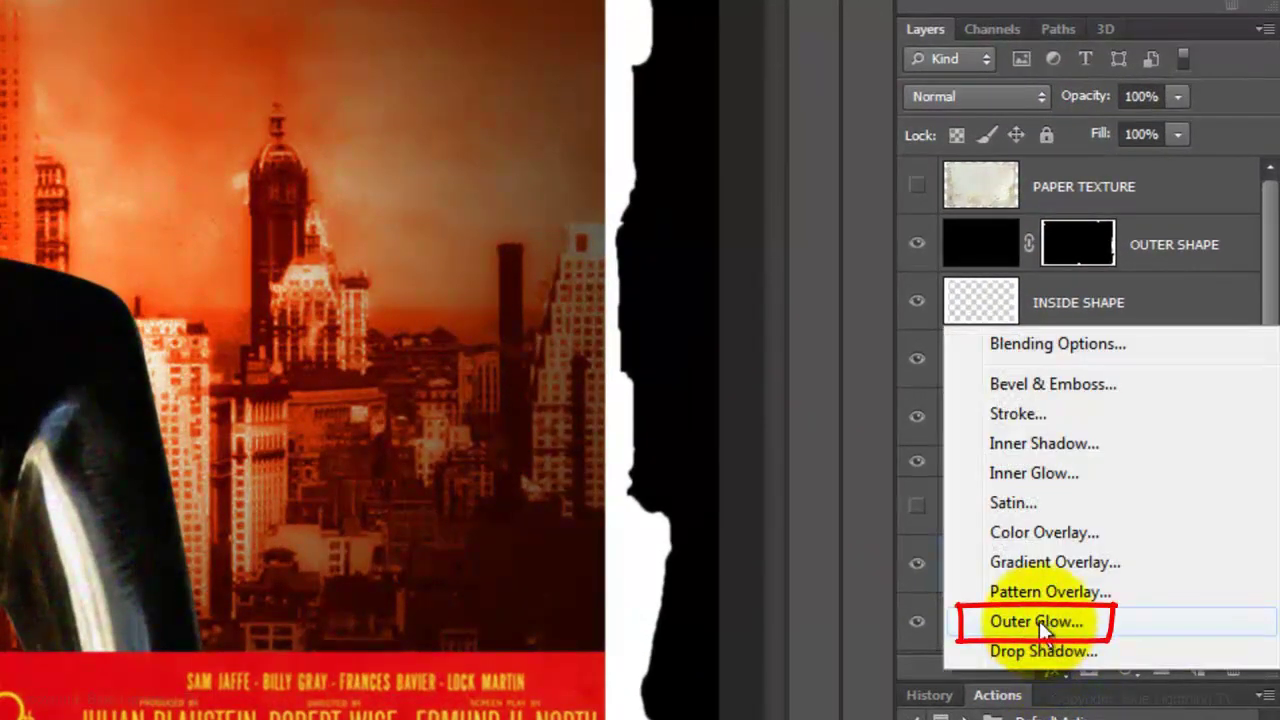
left_click(1039, 621)
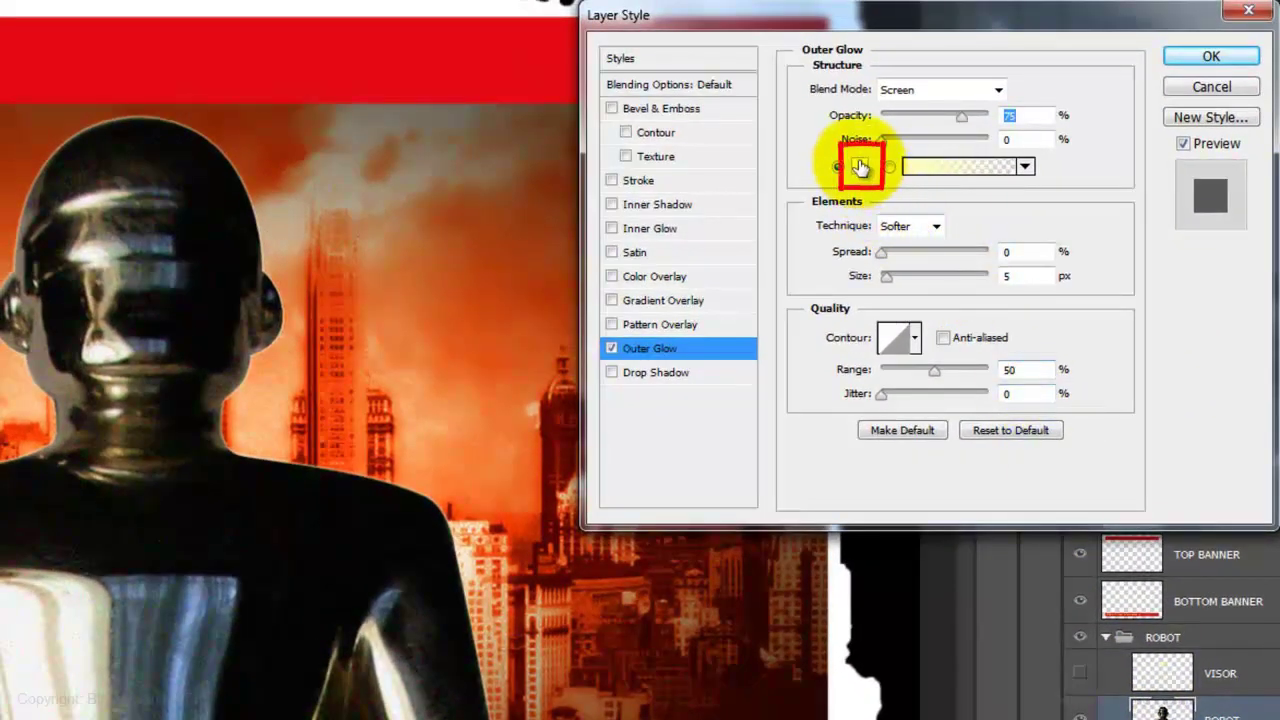
left_click(860, 166)
left_click_drag(371, 222, 287, 219)
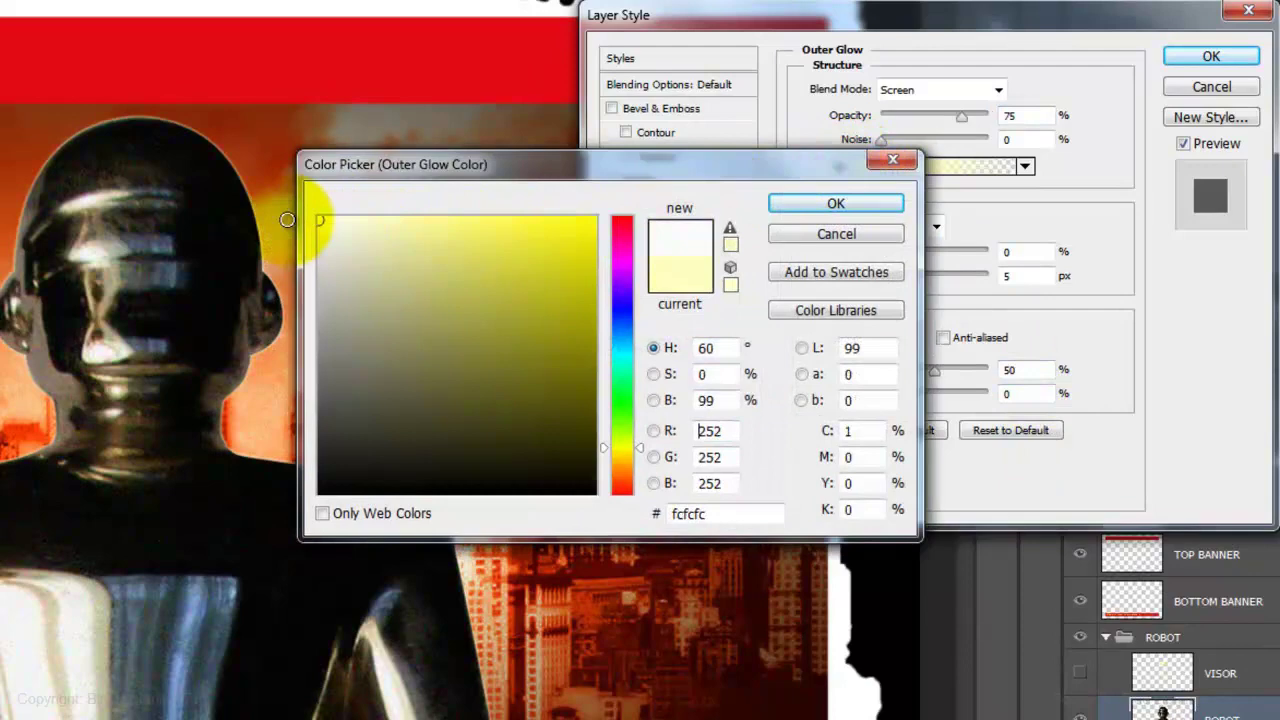
left_click(831, 205)
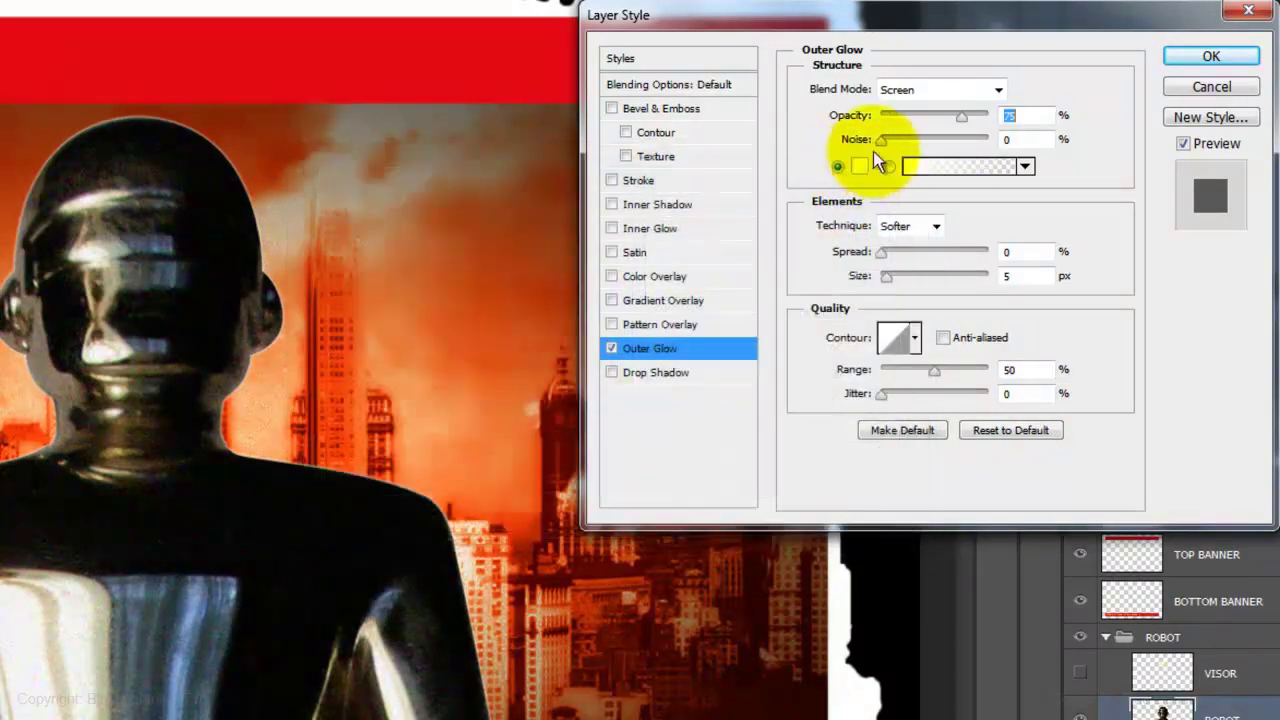
left_click(931, 88)
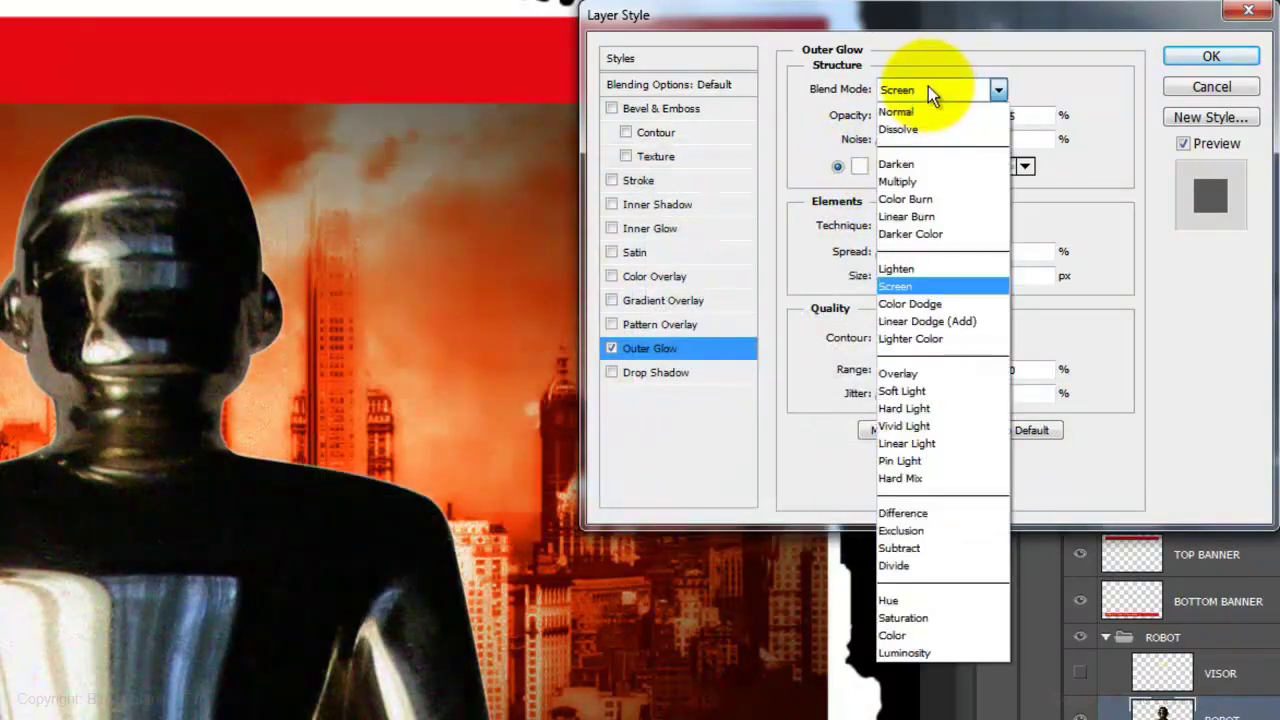
left_click(919, 301)
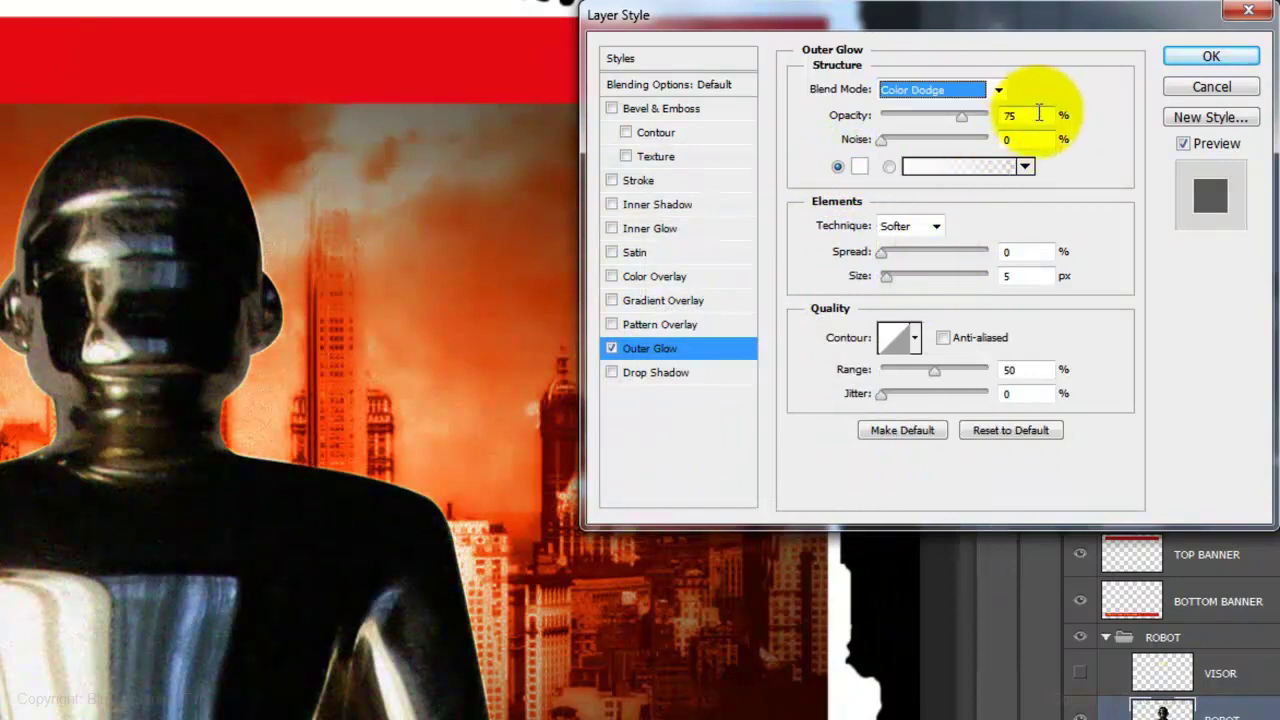
left_click_drag(962, 117, 947, 117)
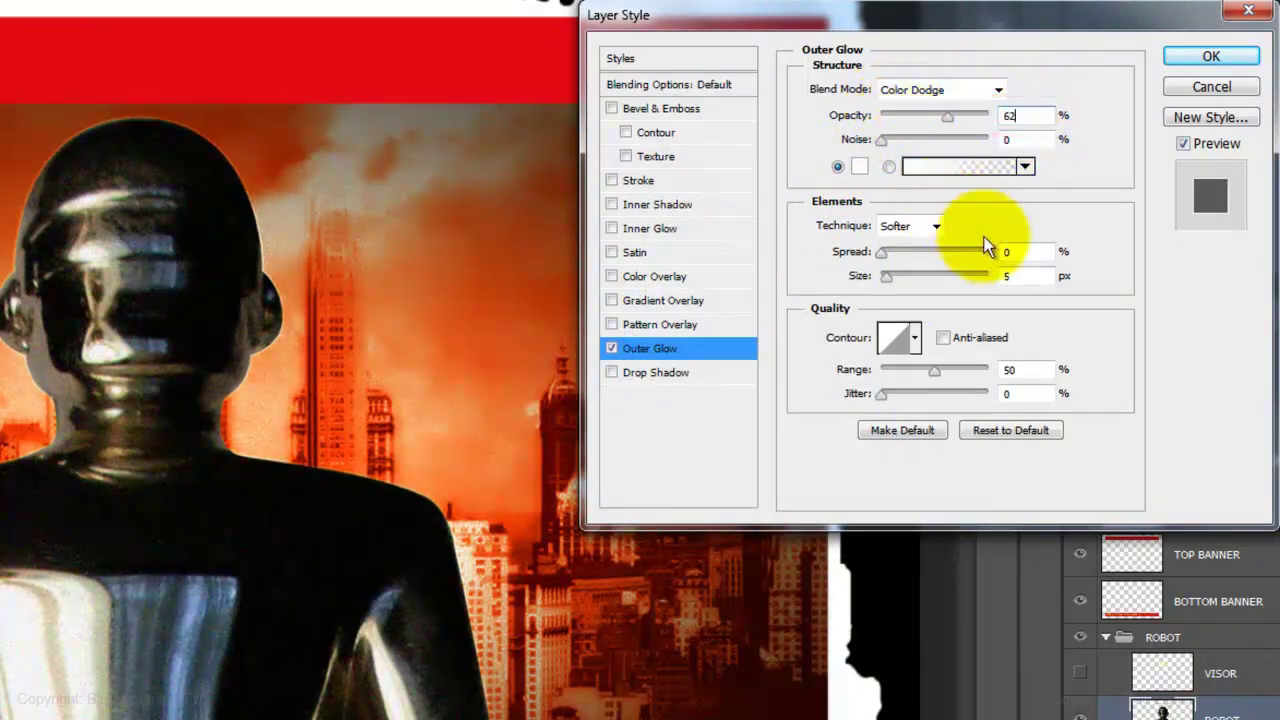
double_click(1019, 277)
type("193")
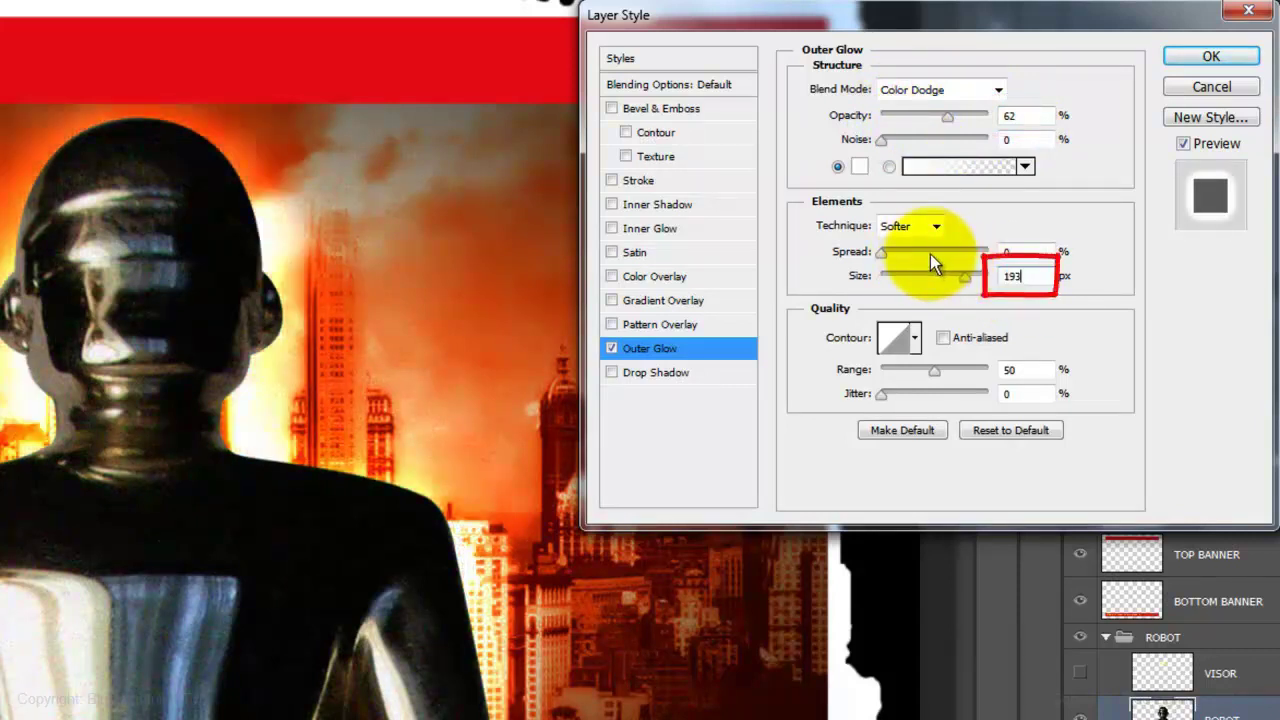
left_click(1190, 57)
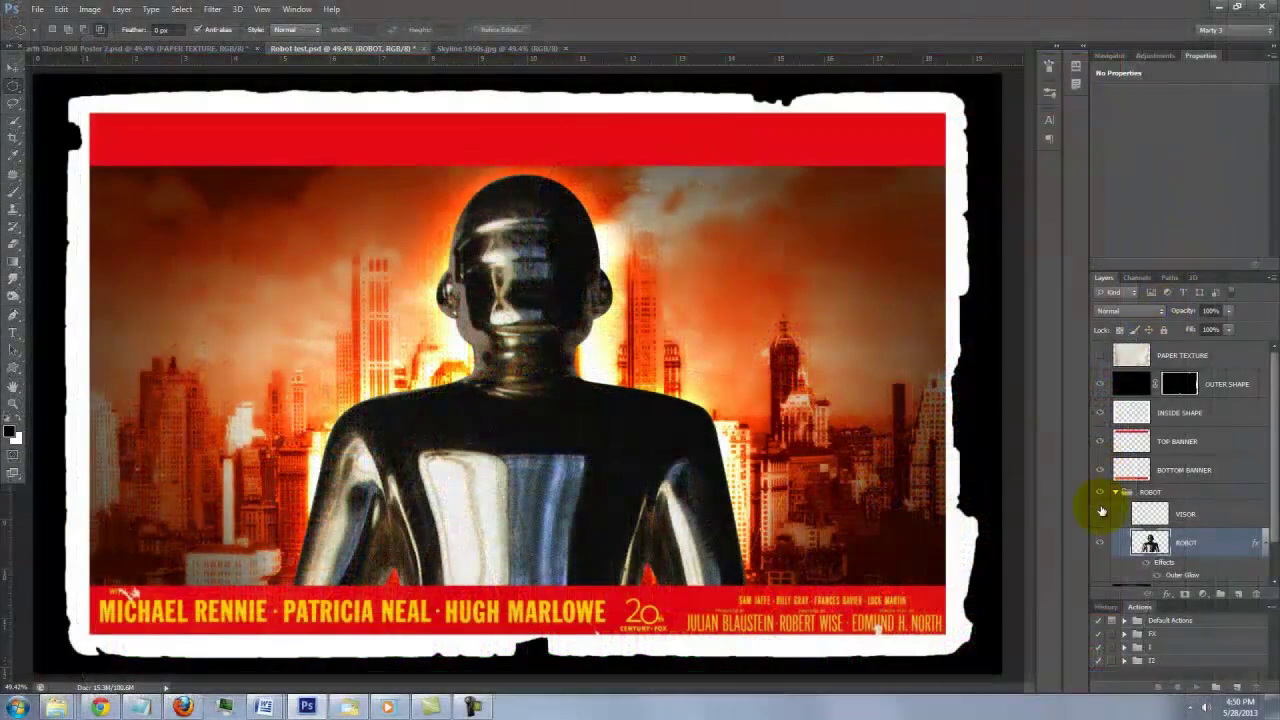
Show the VISOR layer and start a Bebas Neue text line above the TOP BANNER layer.
left_click(1100, 514)
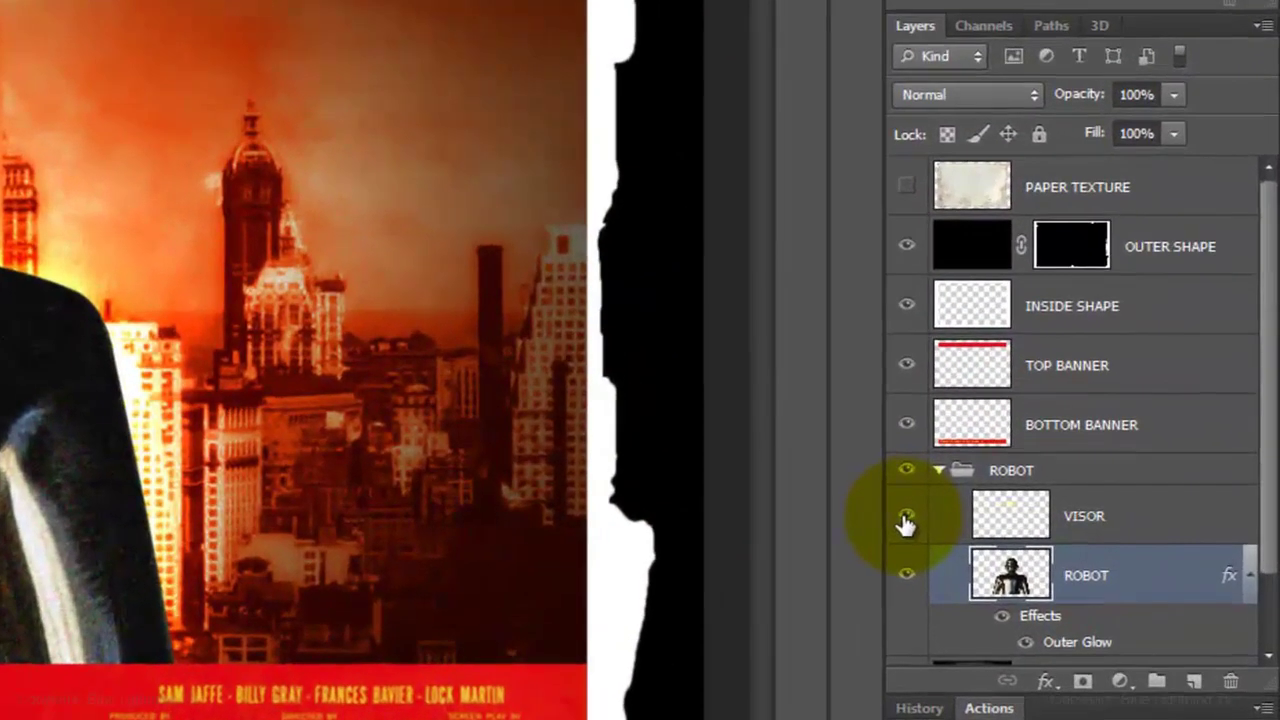
left_click(985, 380)
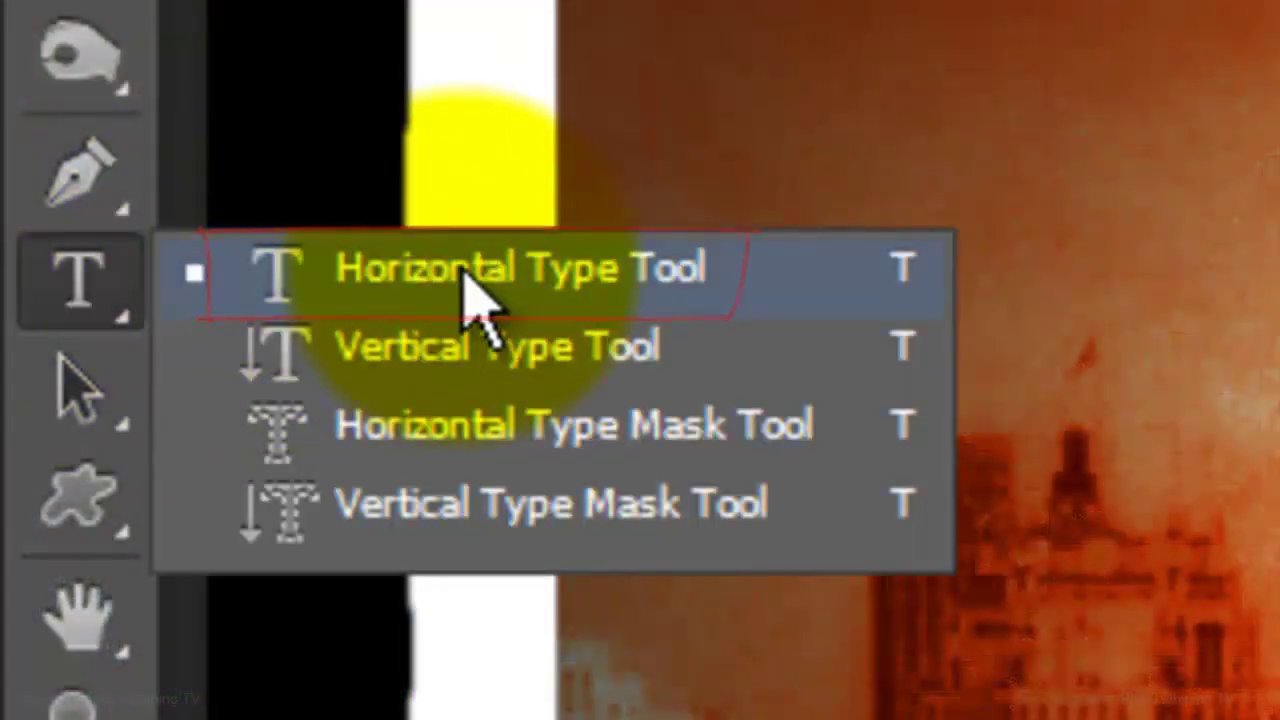
left_click(463, 270)
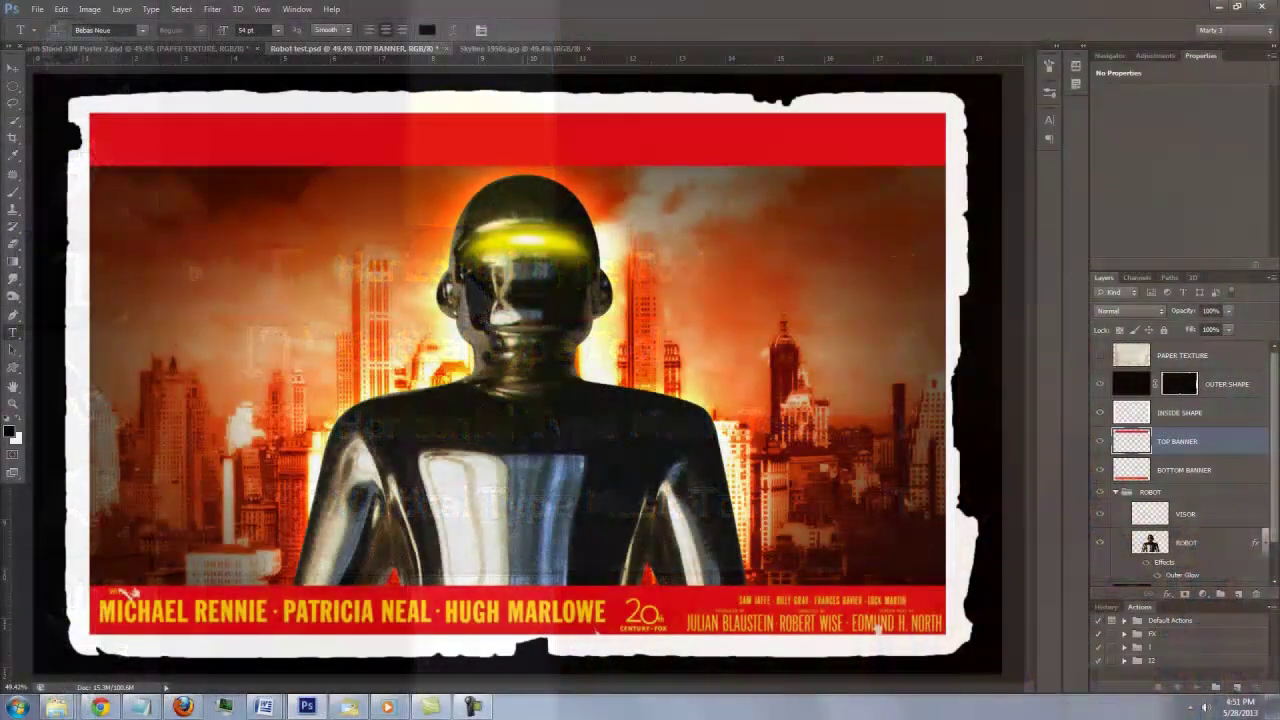
left_click(522, 149)
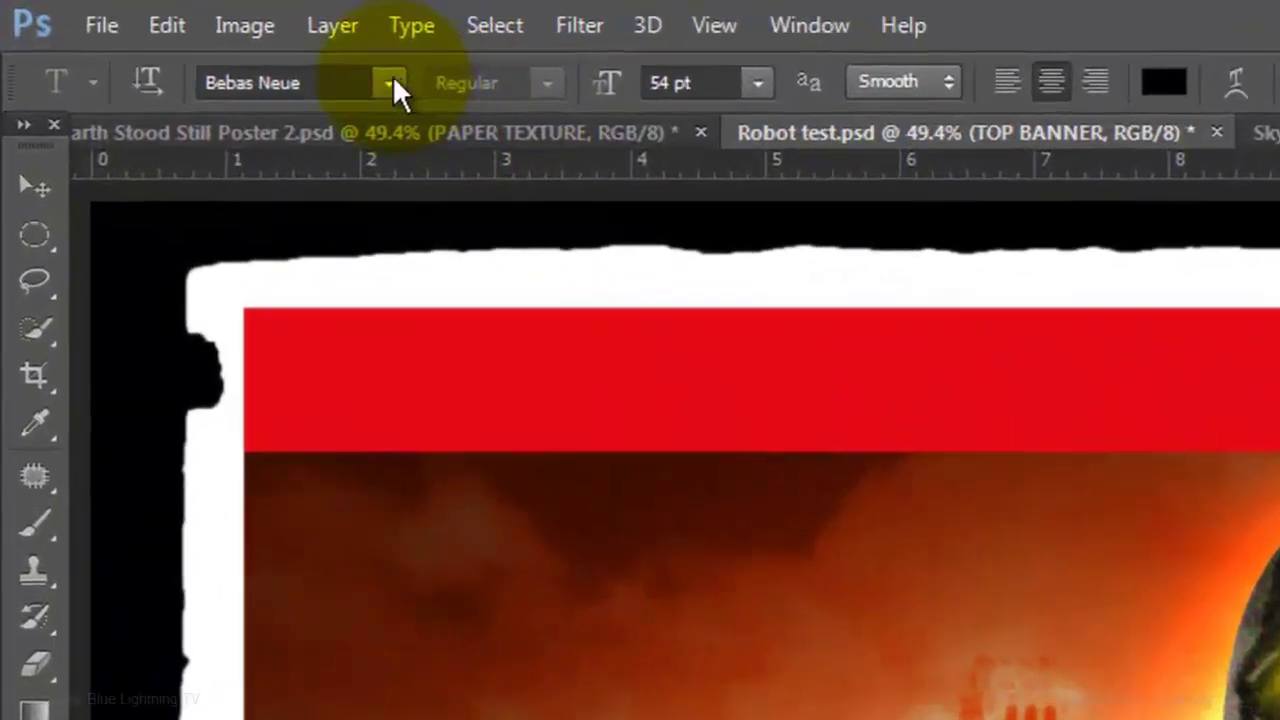
left_click(390, 82)
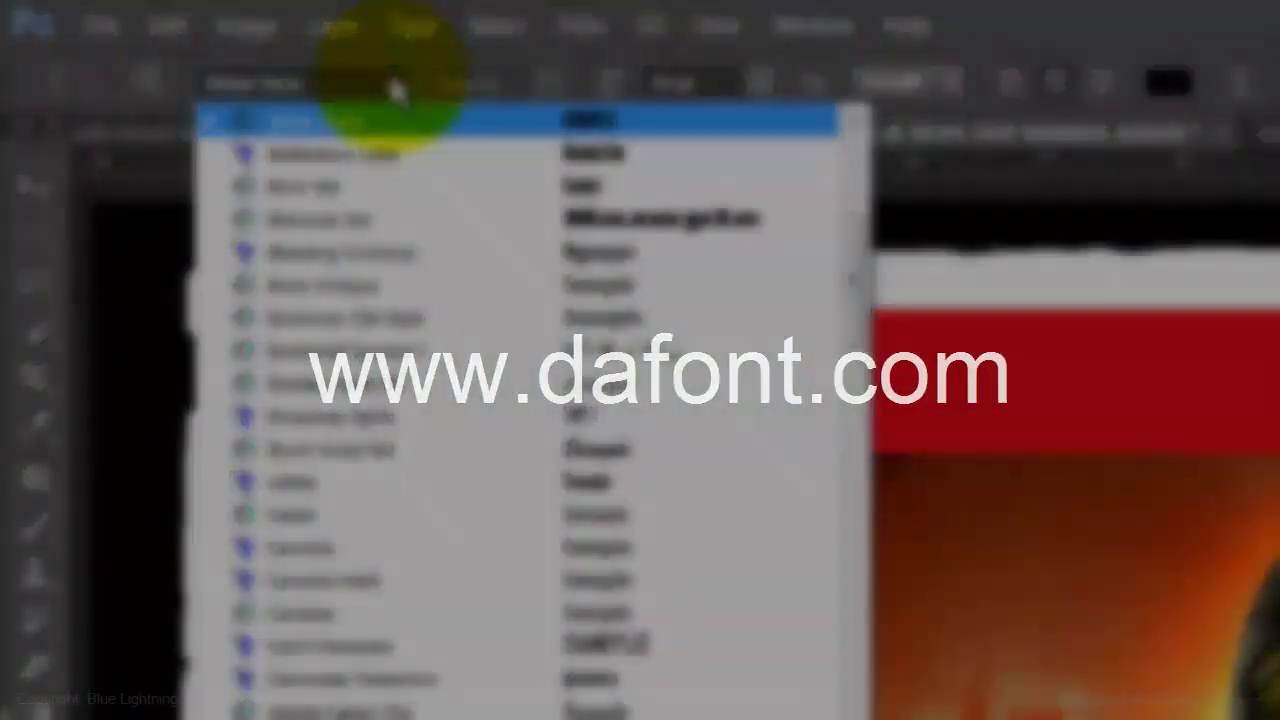
left_click(393, 86)
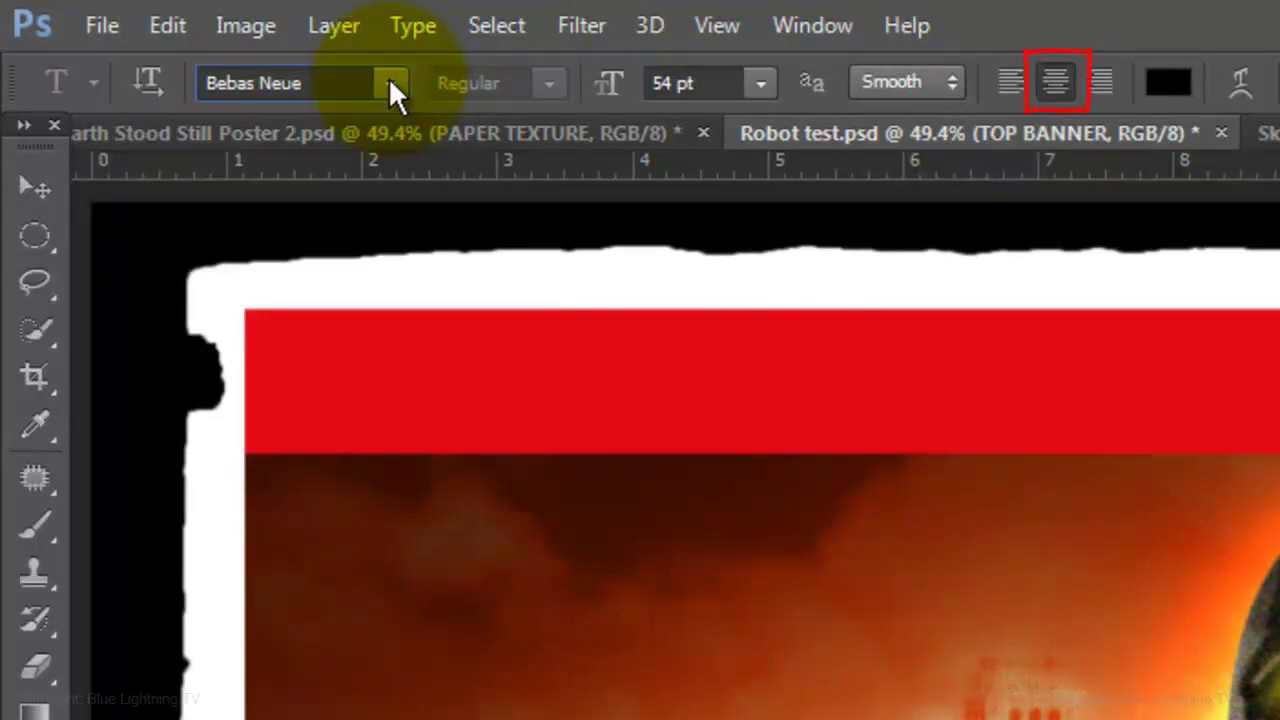
Set the text colour to #ffe400 and type 'FROM OUT OF SPACE... A WARNING AND AN ULTIMATUM!'.
left_click(1172, 88)
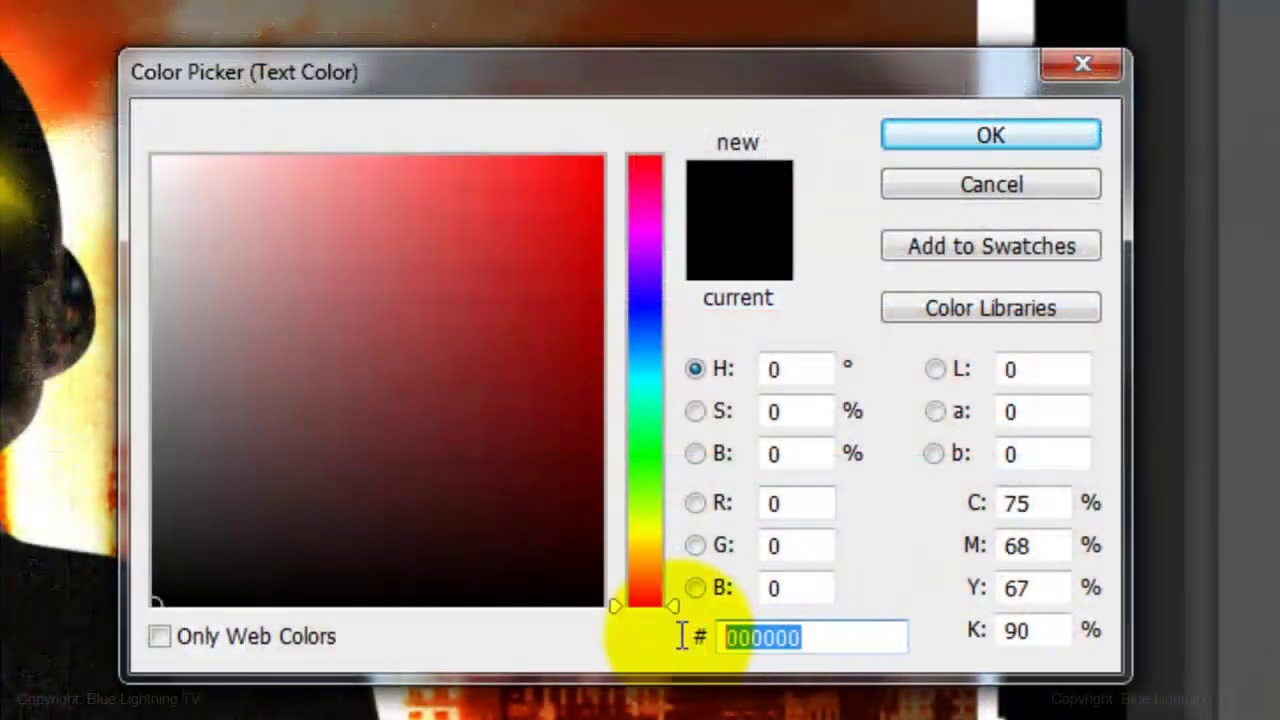
type("ffe")
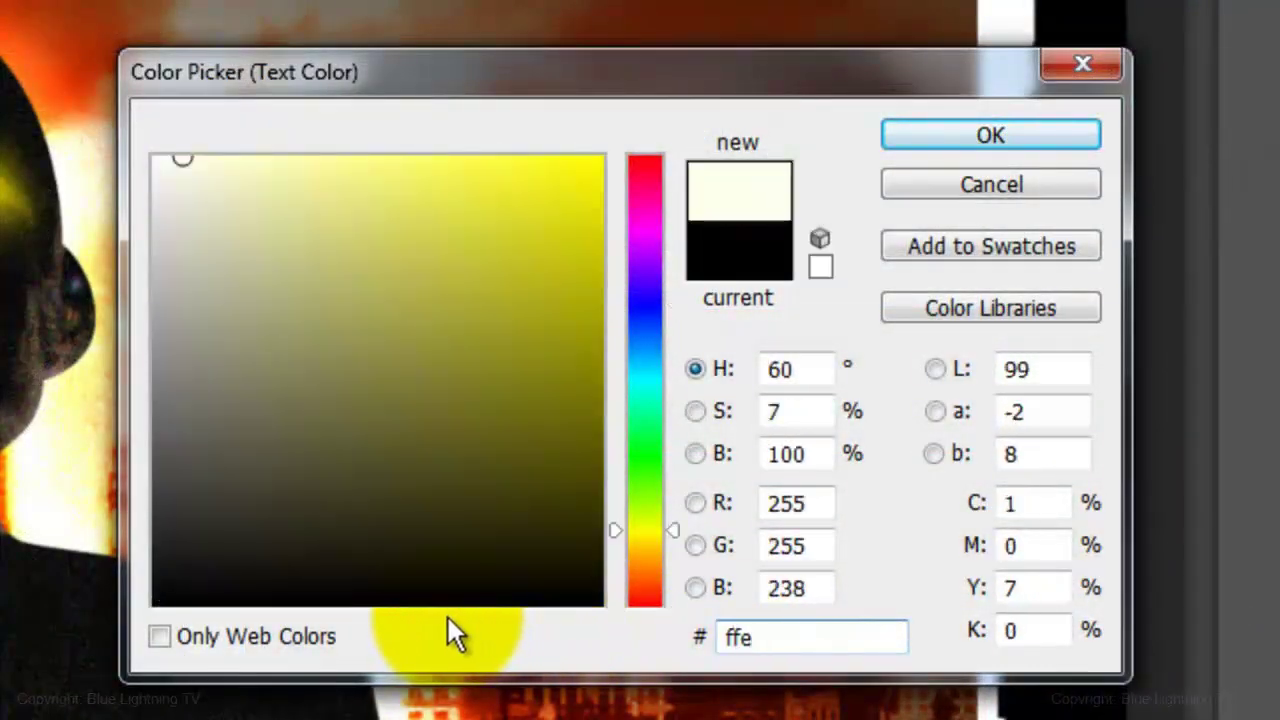
type("400")
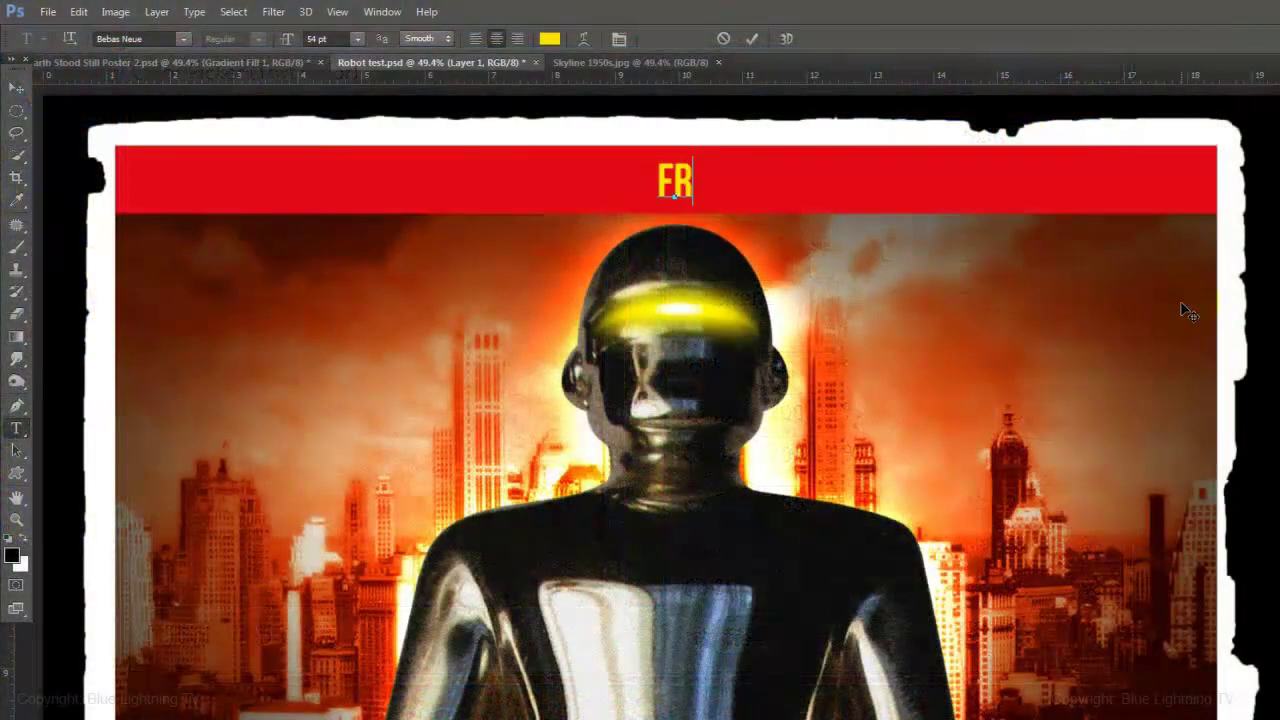
type("OM OUT OF")
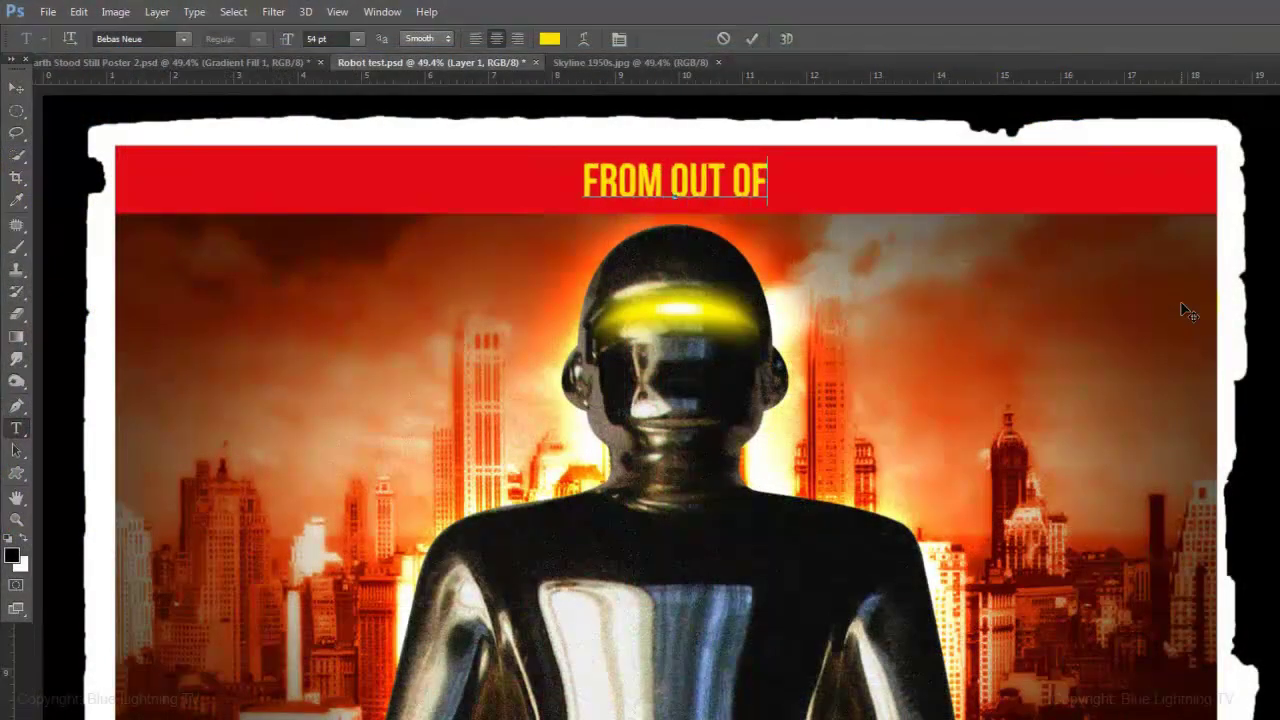
type(" SPACE... A WA")
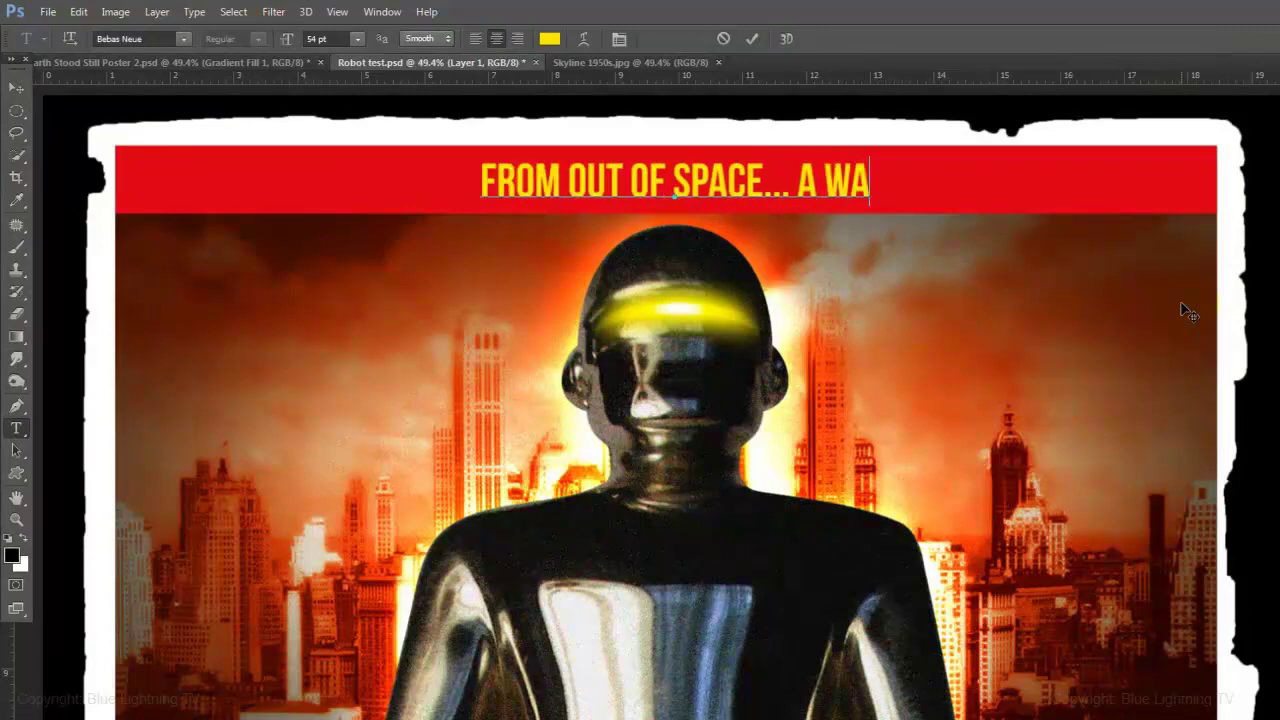
type("RNING AND AN ULTI")
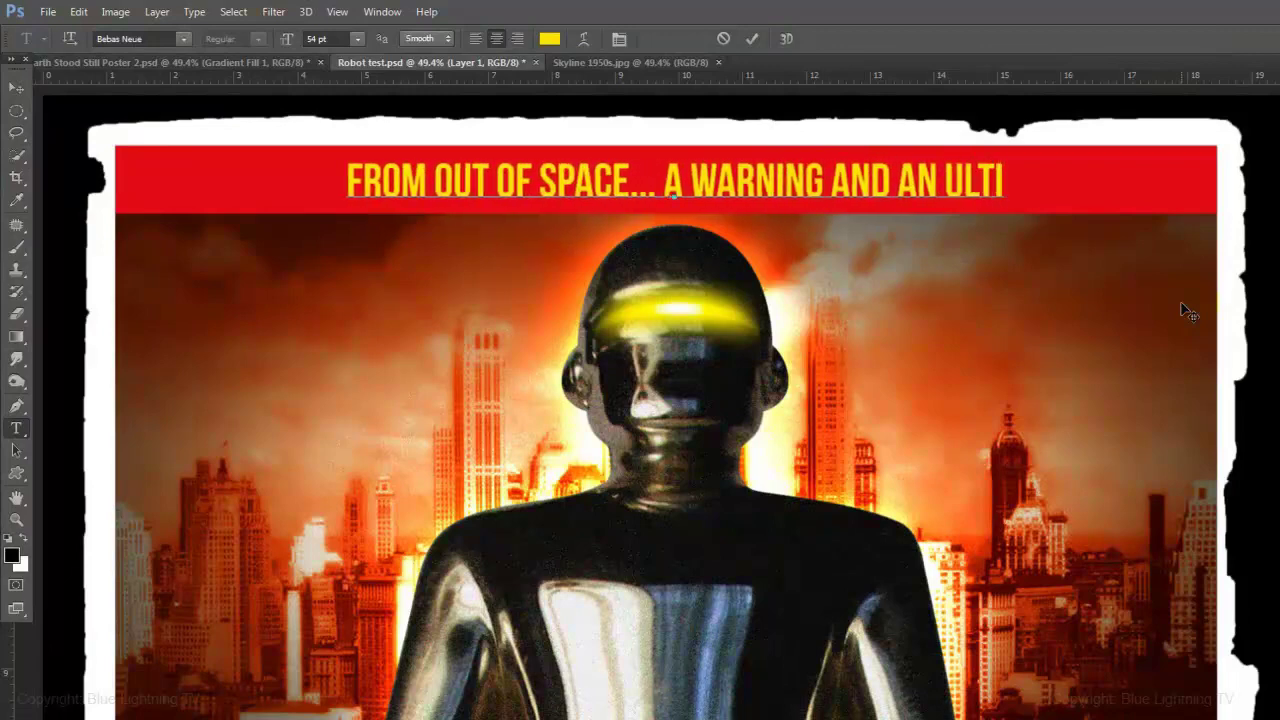
type("MATUM!")
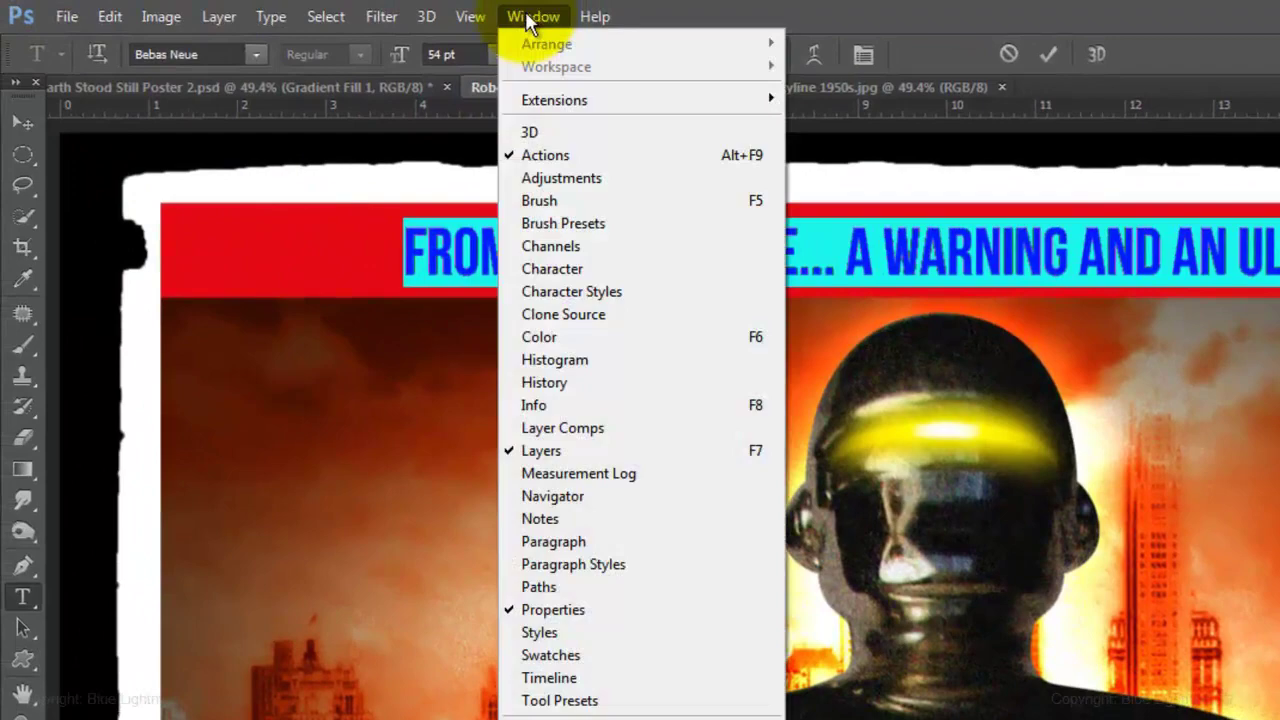
Set the headline's tracking to 40 and apply Faux Italic in the Character panel.
left_click(566, 268)
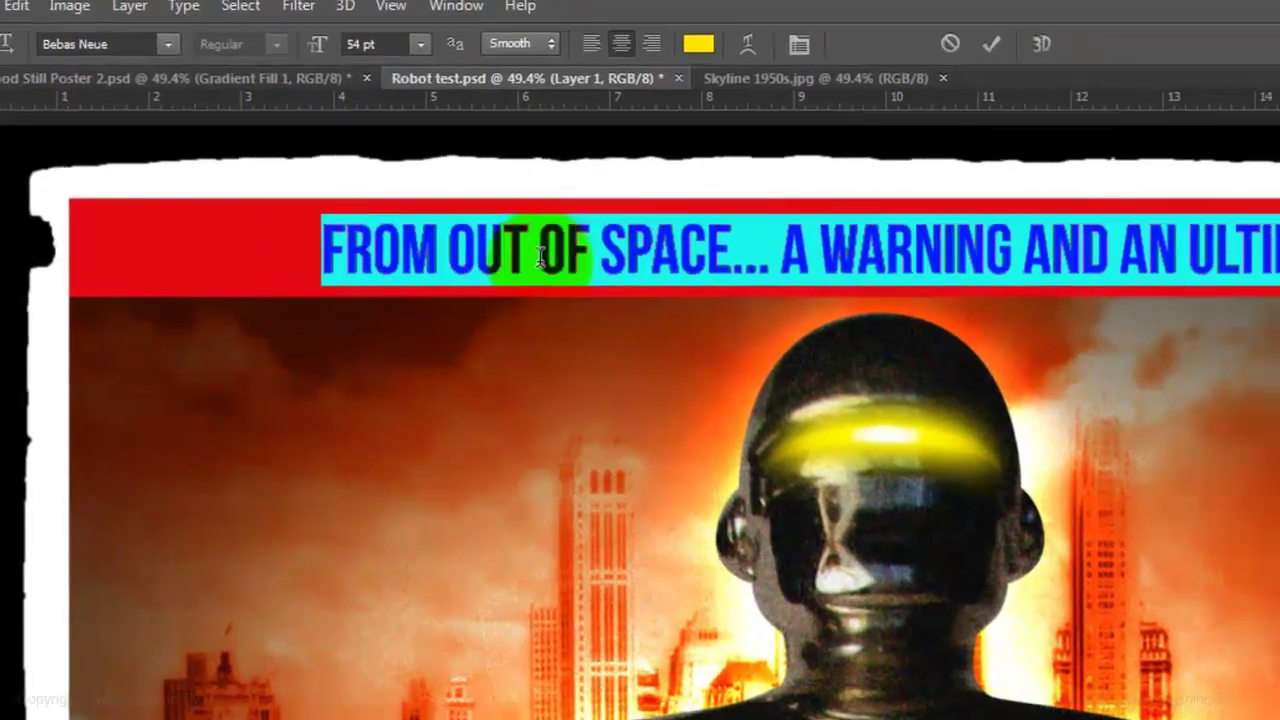
left_click(1279, 293)
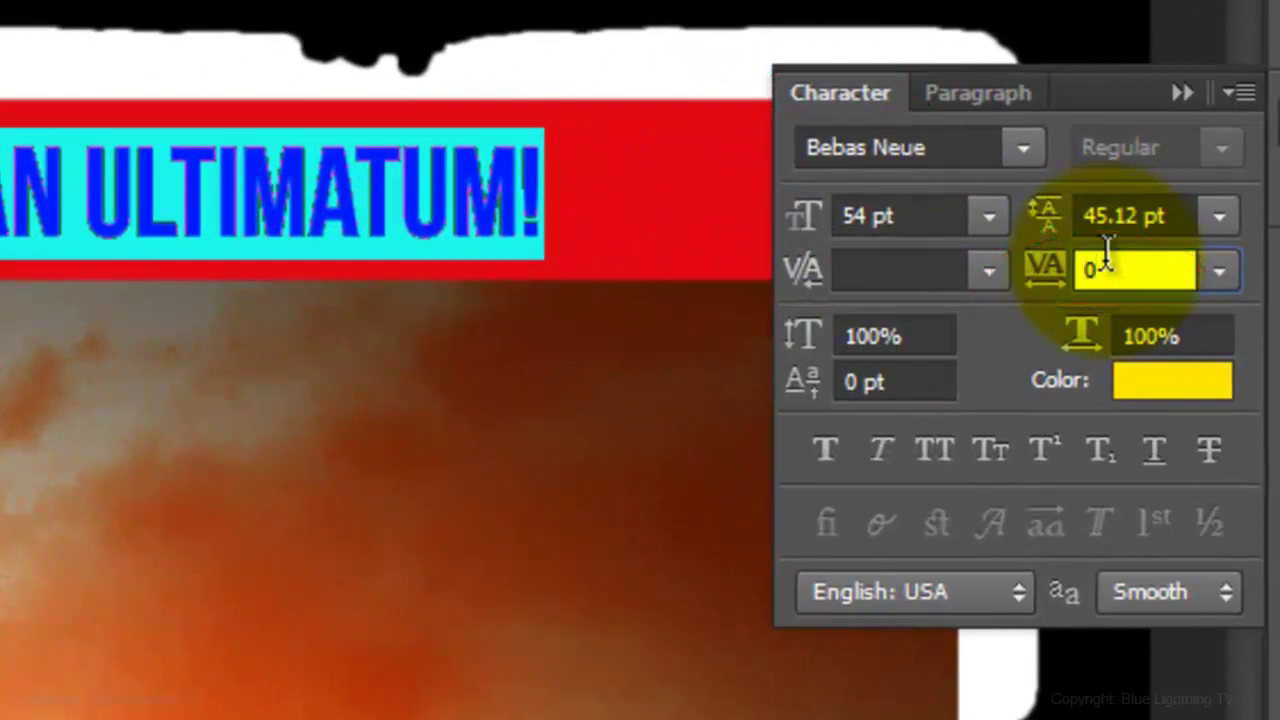
type("40")
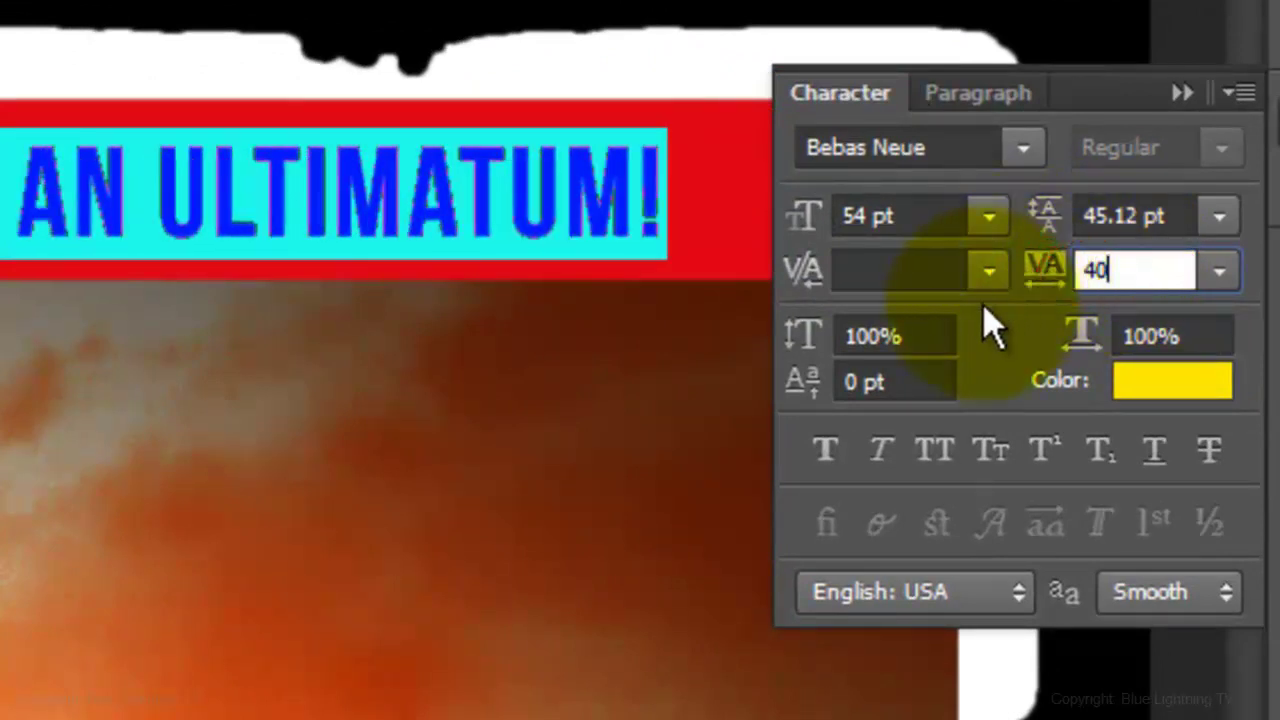
left_click(883, 448)
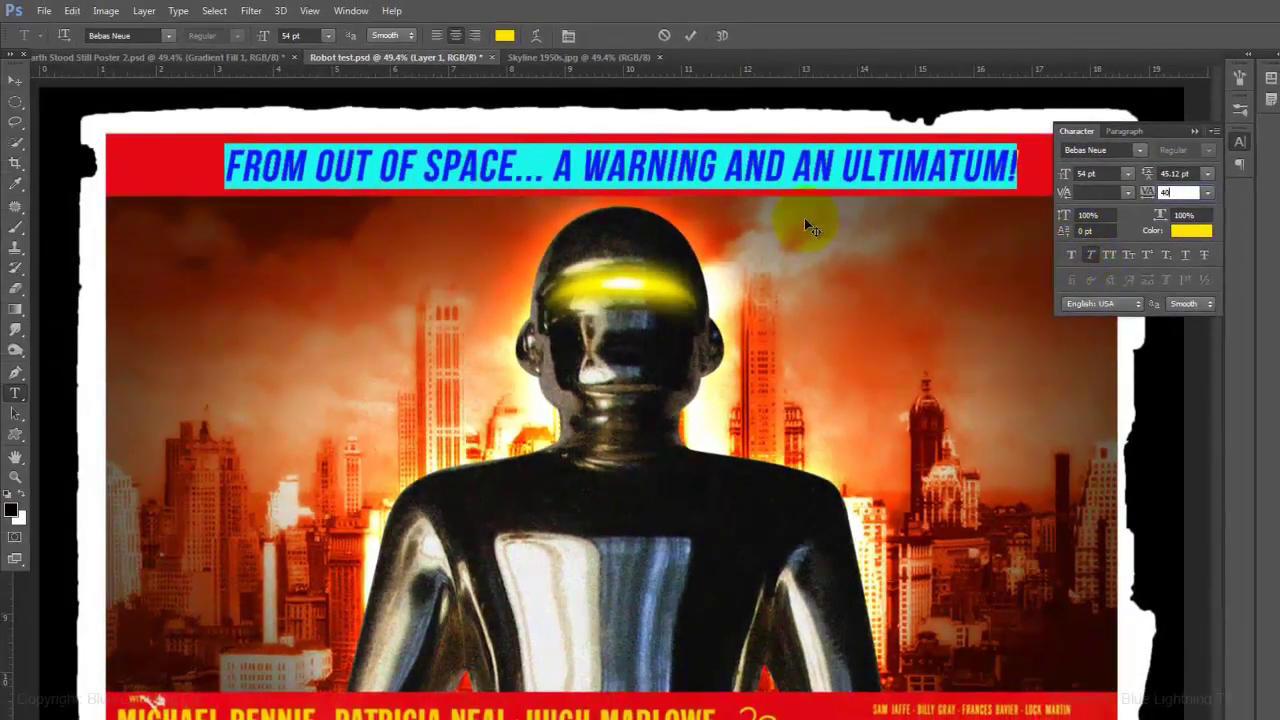
Align the tagline to the horizontal centre of the full canvas, then deselect.
left_click(24, 84)
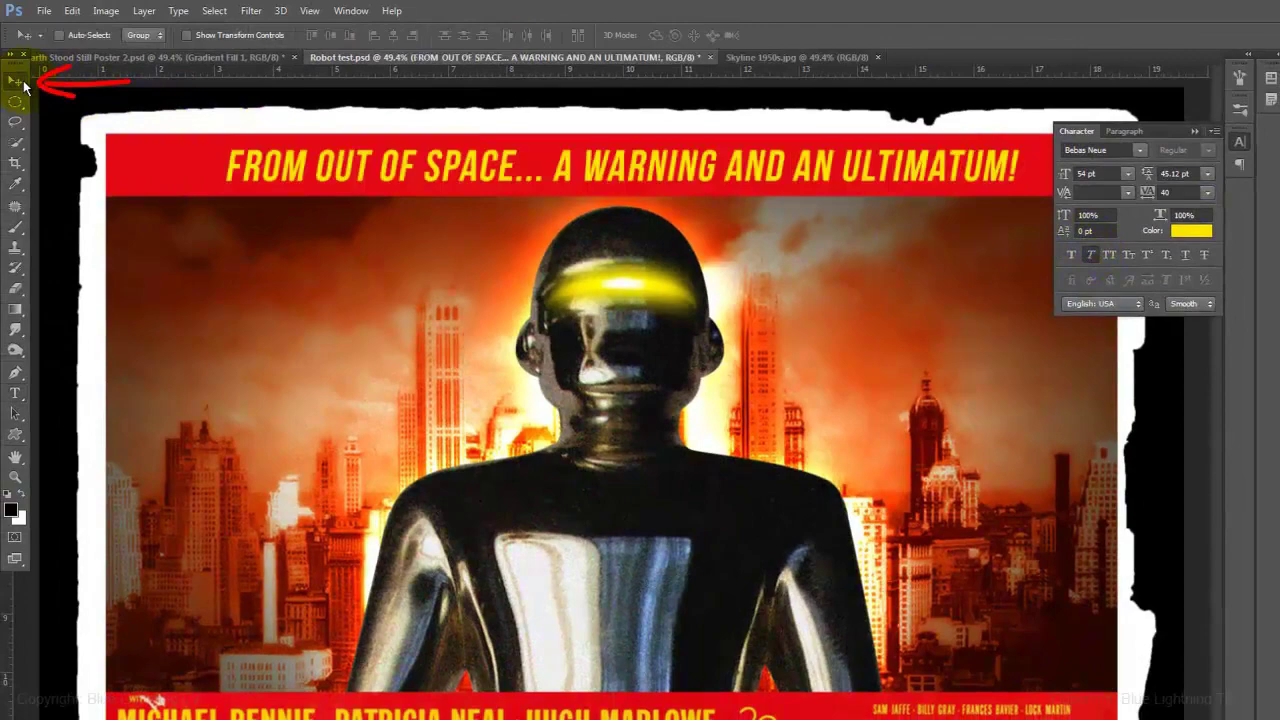
key("ctrl+a")
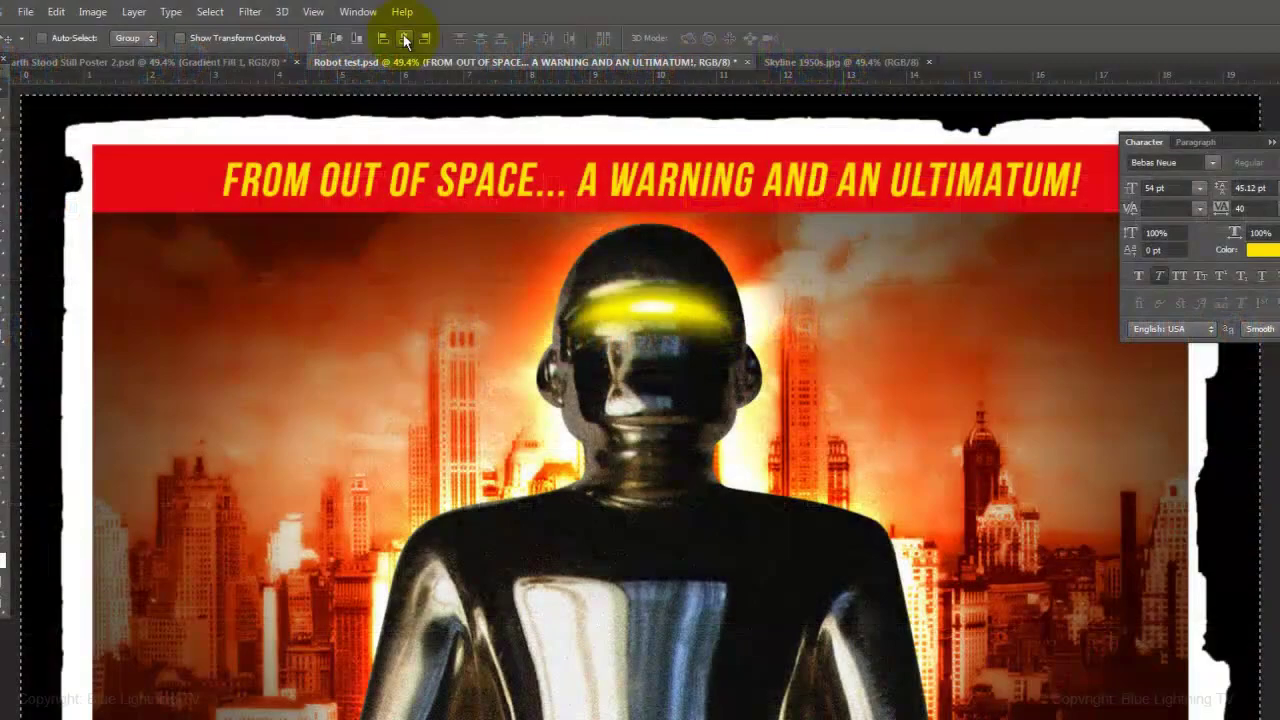
left_click(822, 208)
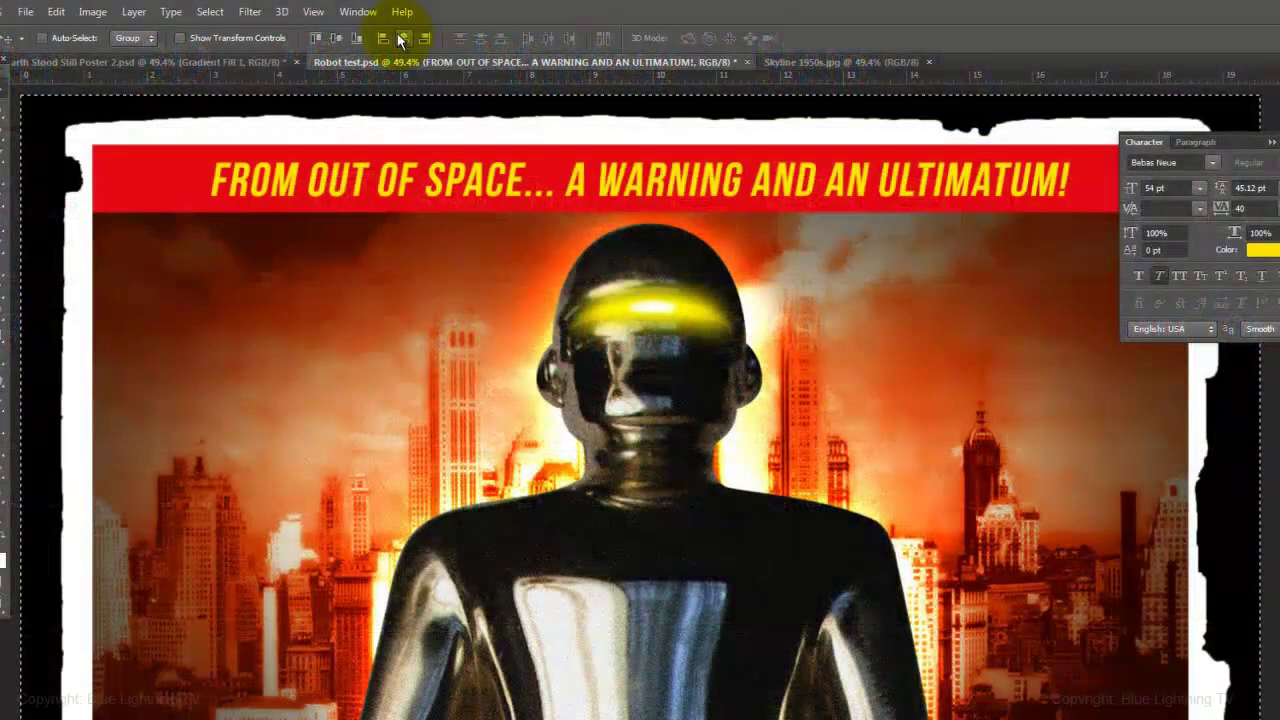
key("ctrl+d")
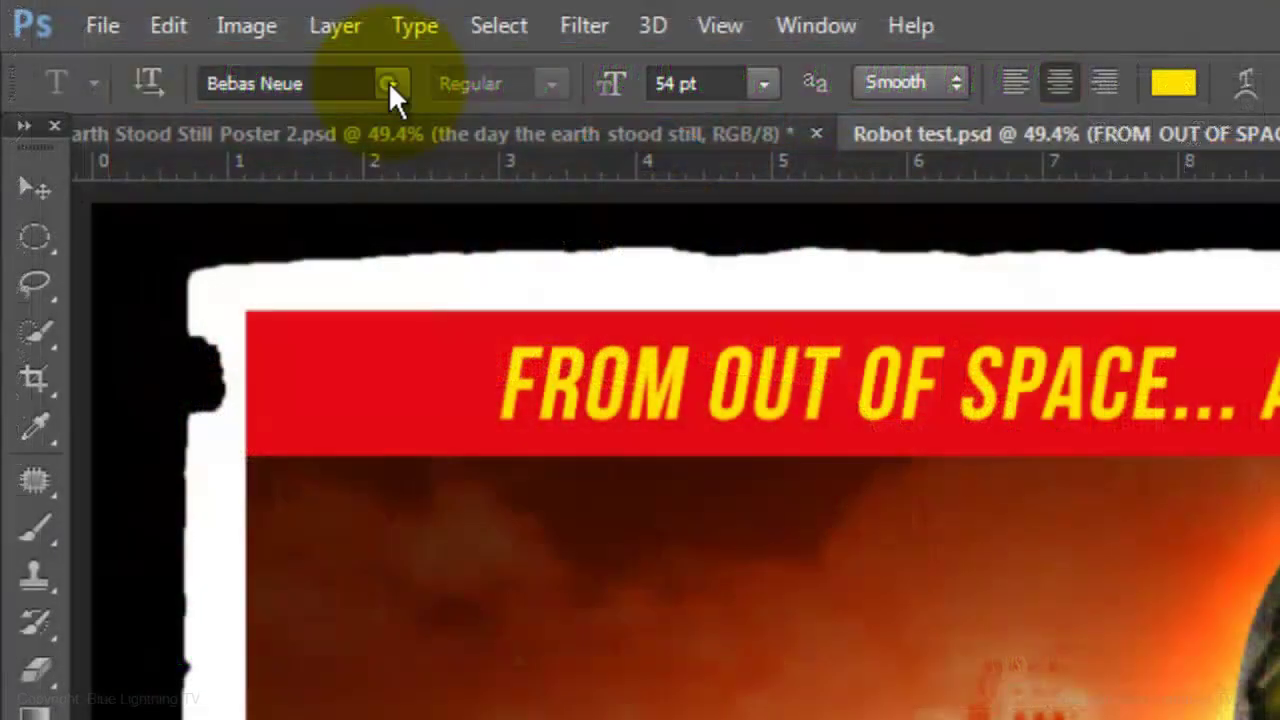
Set the type to American Captain, 110 pt, in white.
left_click(391, 84)
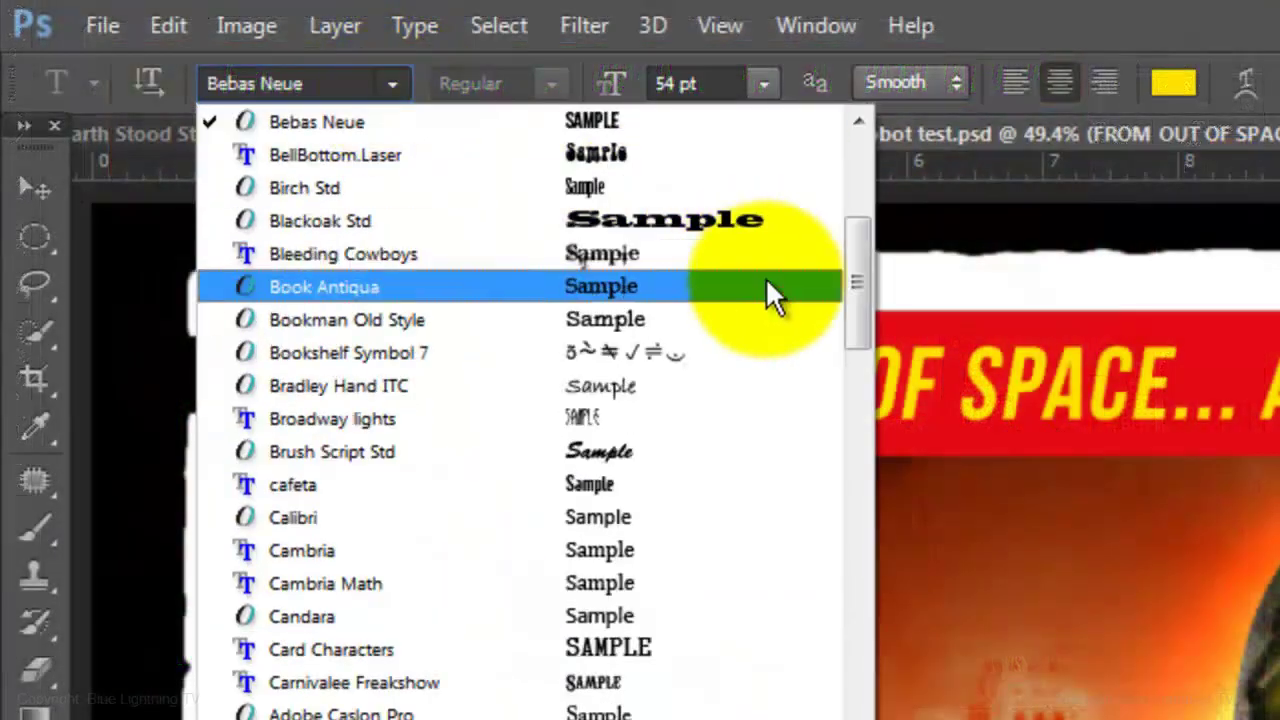
left_click_drag(861, 275, 861, 200)
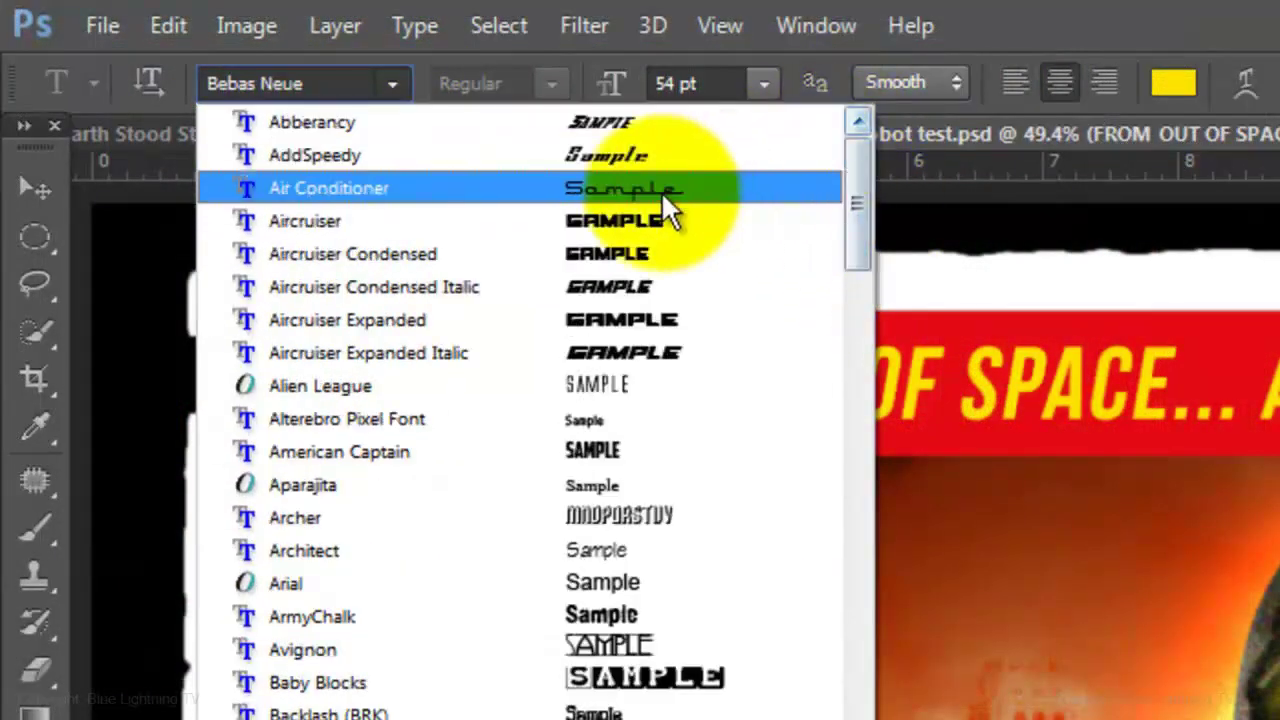
left_click(386, 452)
double_click(673, 84)
type("110")
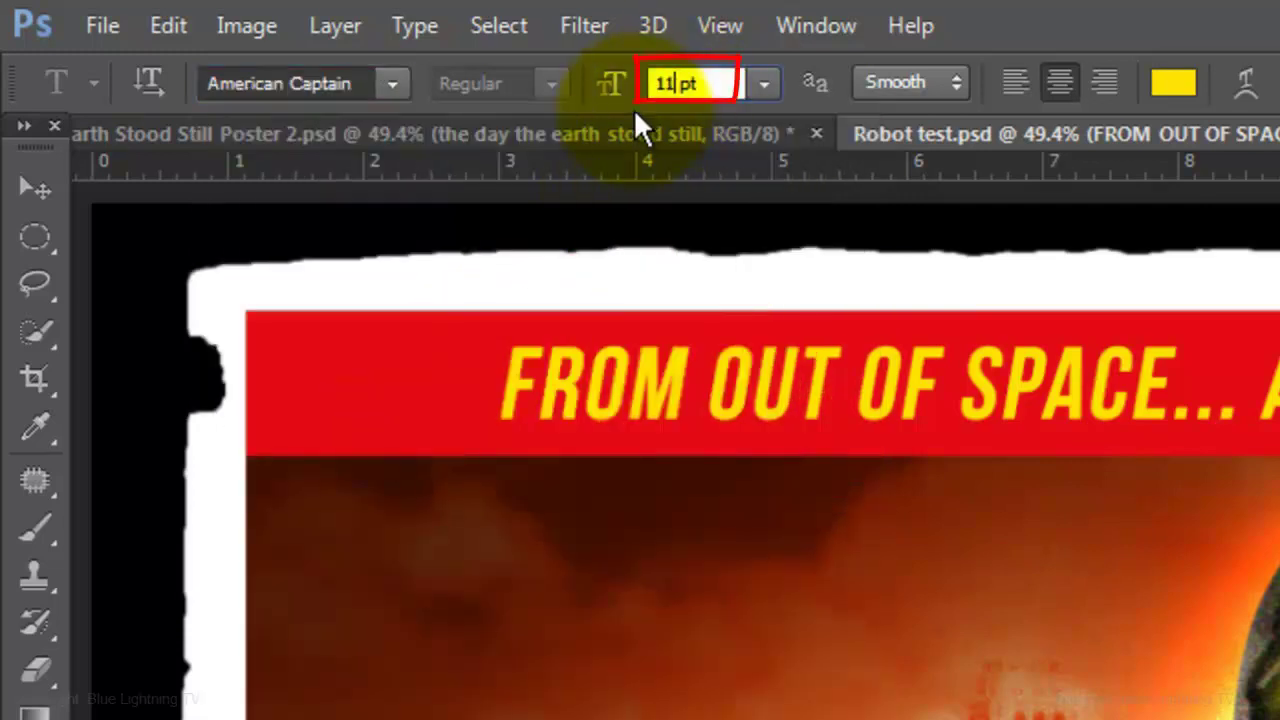
left_click(1178, 85)
left_click_drag(169, 226, 100, 120)
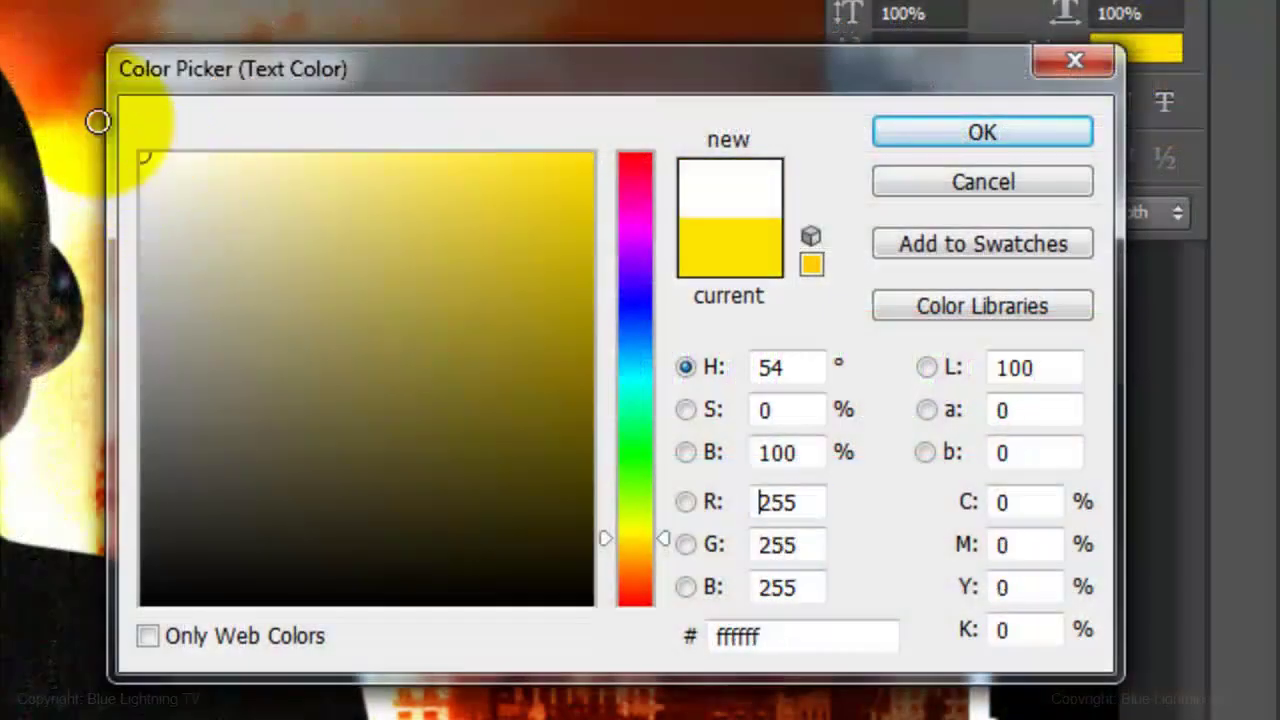
left_click(908, 140)
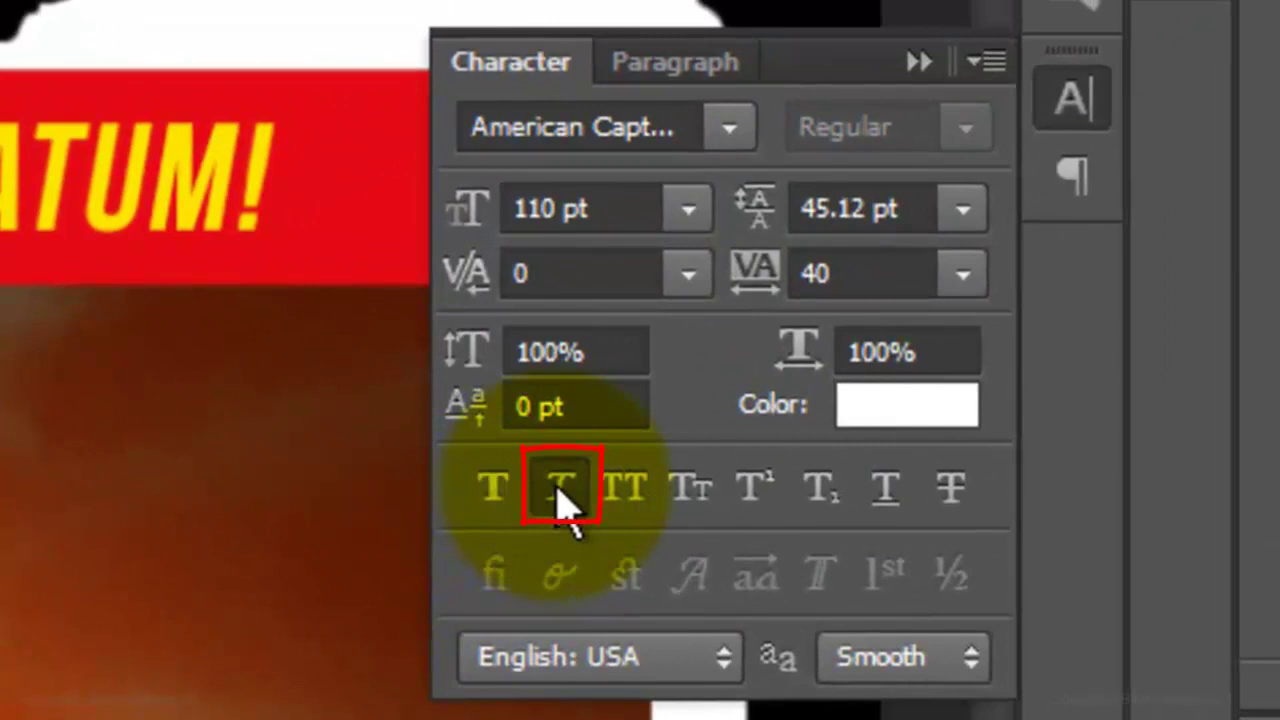
Reset letter tracking to 0 and set vertical scale to 200%.
double_click(820, 272)
type("0")
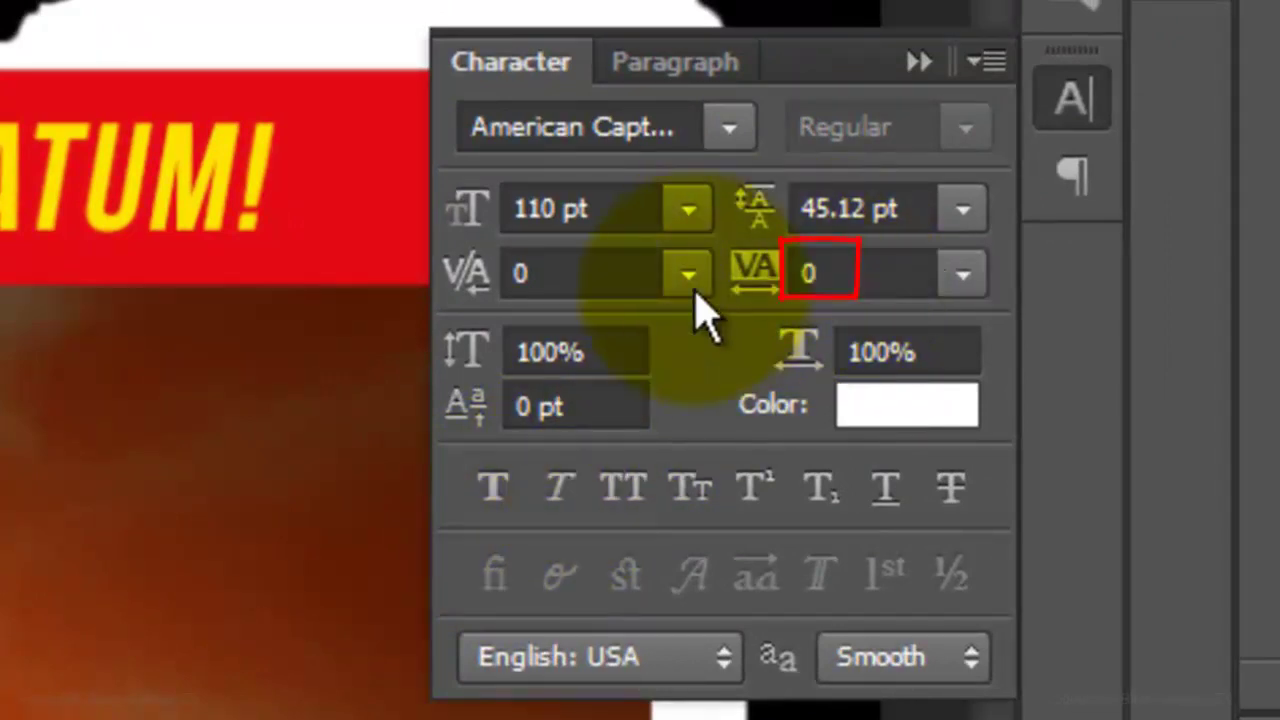
double_click(555, 350)
type("200")
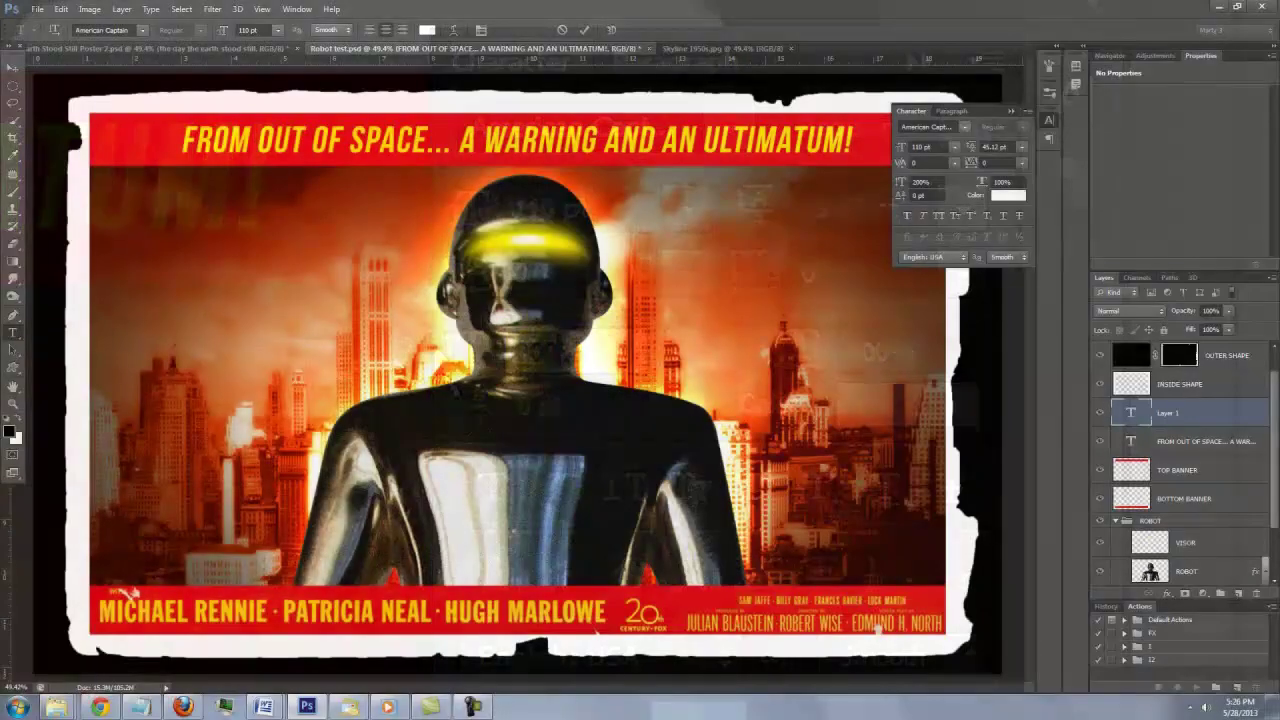
Type 'THE DAY THE EARTH STOOD STILL' and warp it with Arc Upper at -20 bend.
type("THE DAY THE EARTH STOOD STILL")
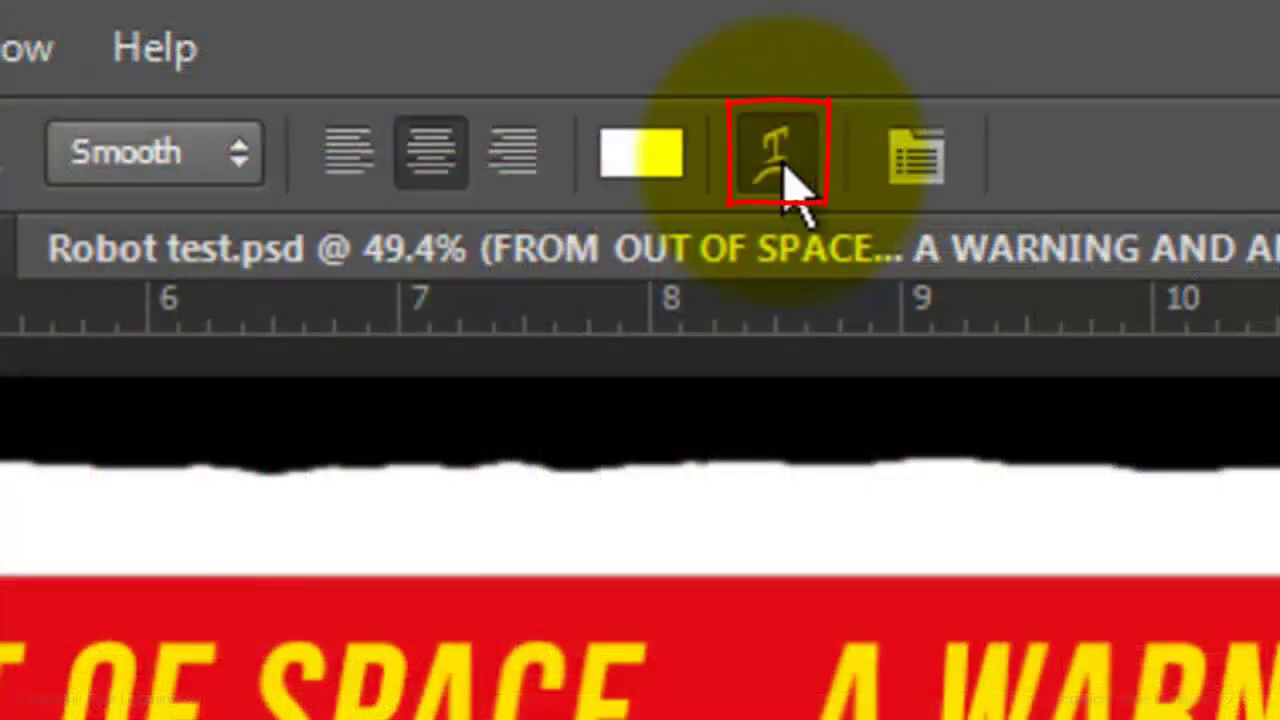
left_click(783, 165)
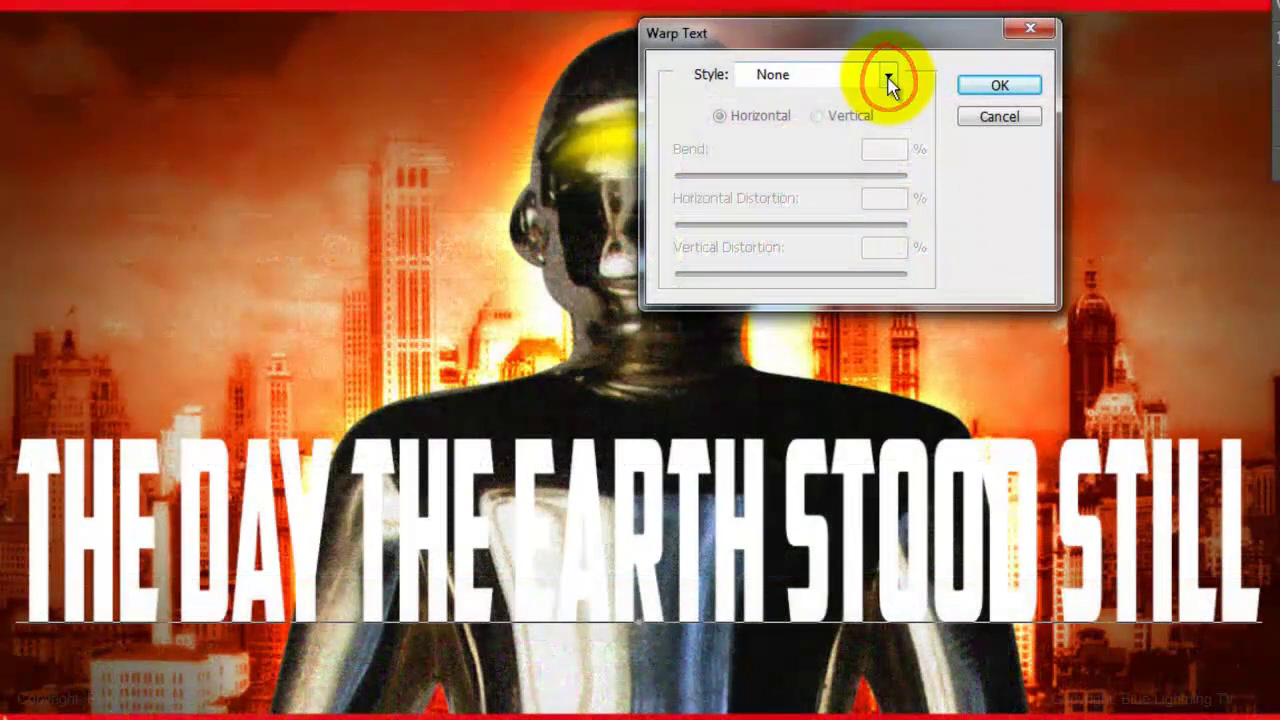
left_click(888, 80)
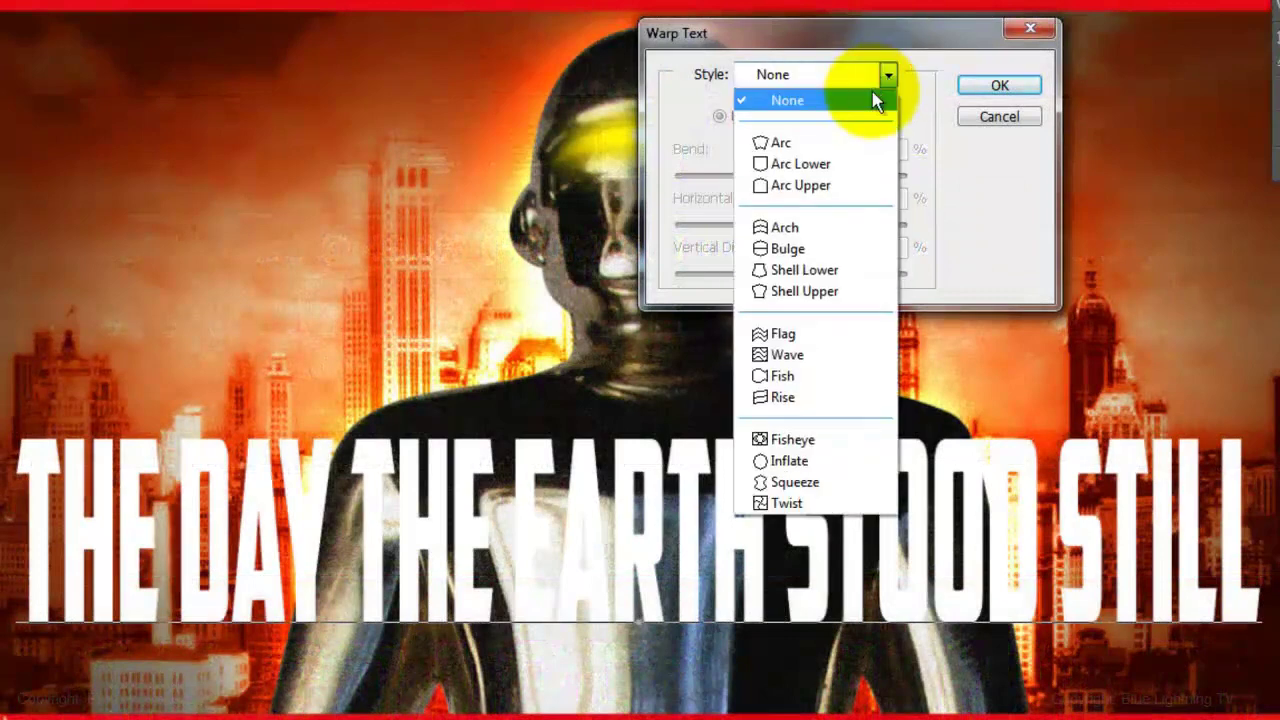
left_click(834, 188)
double_click(893, 149)
type("-20")
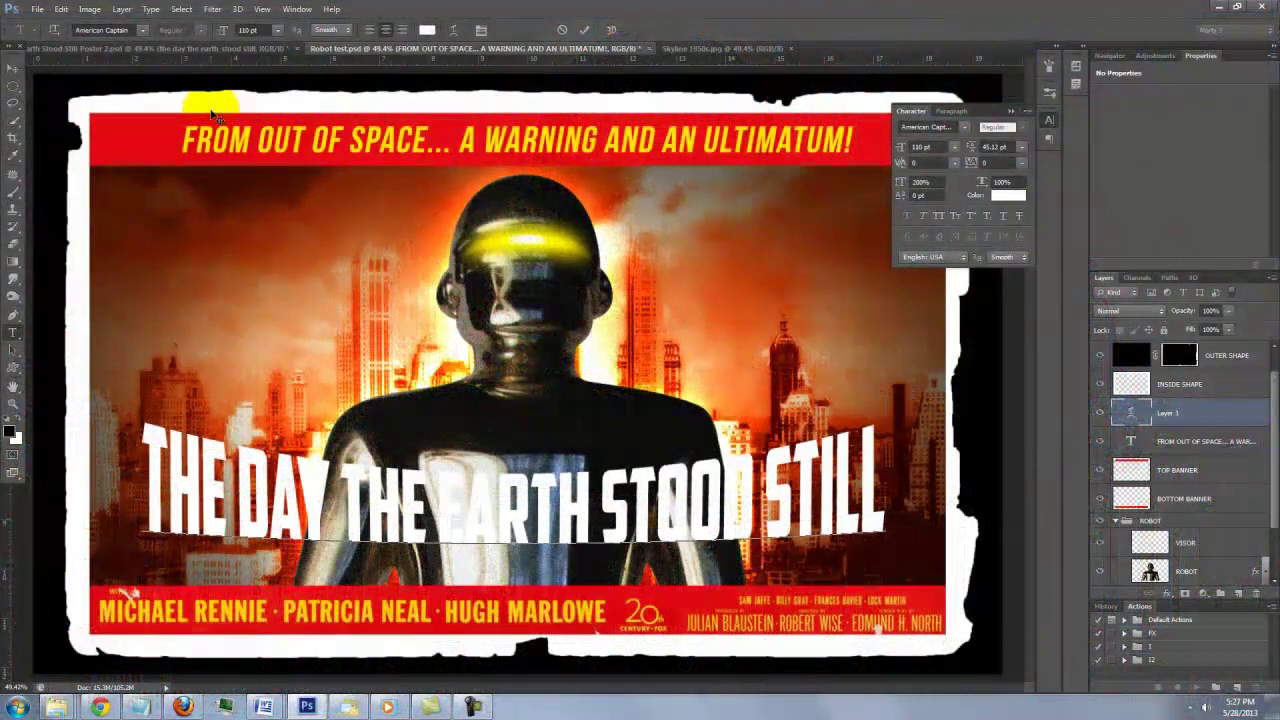
Align the arched title to the canvas's horizontal centre, then collapse the Character panel.
left_click(13, 68)
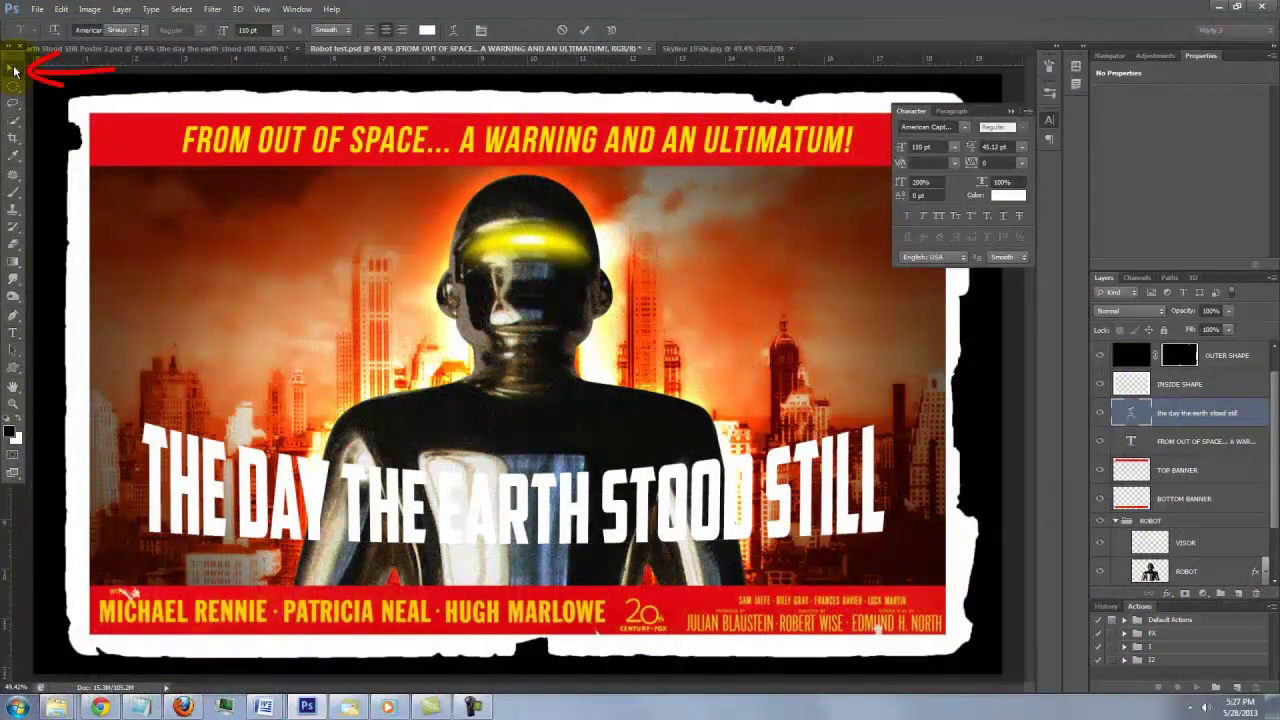
key("ctrl+a")
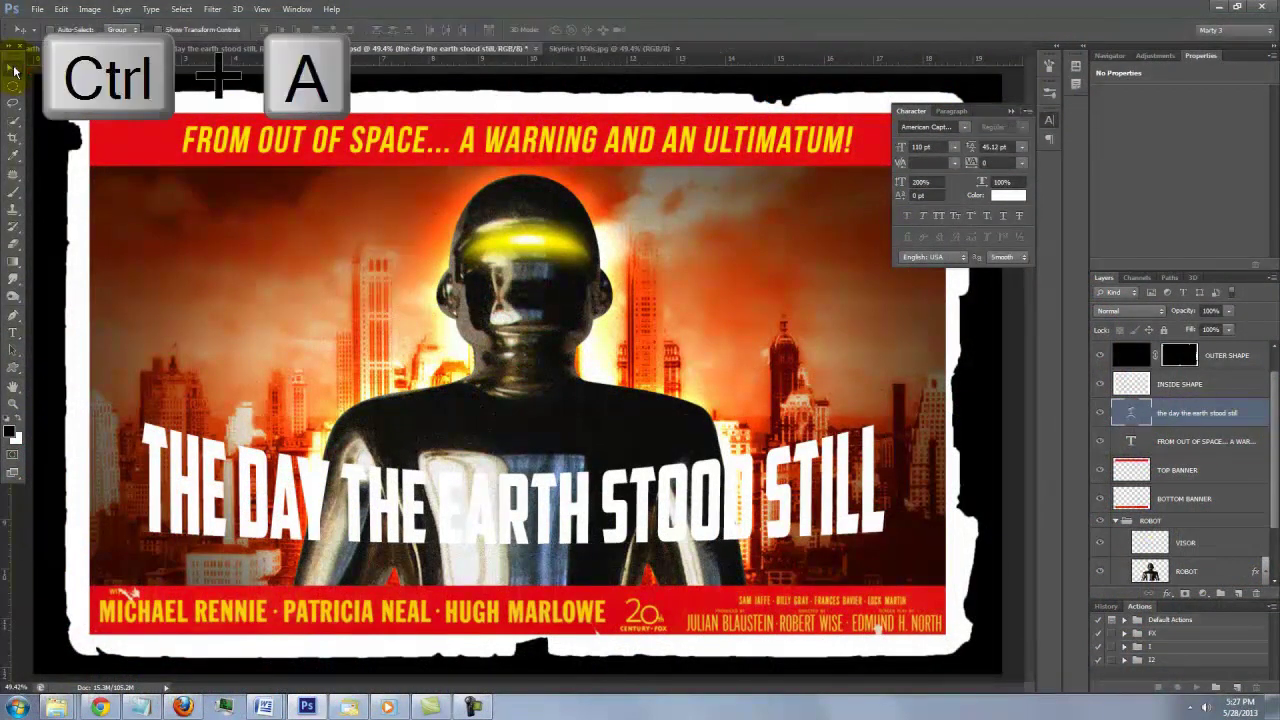
left_click(334, 31)
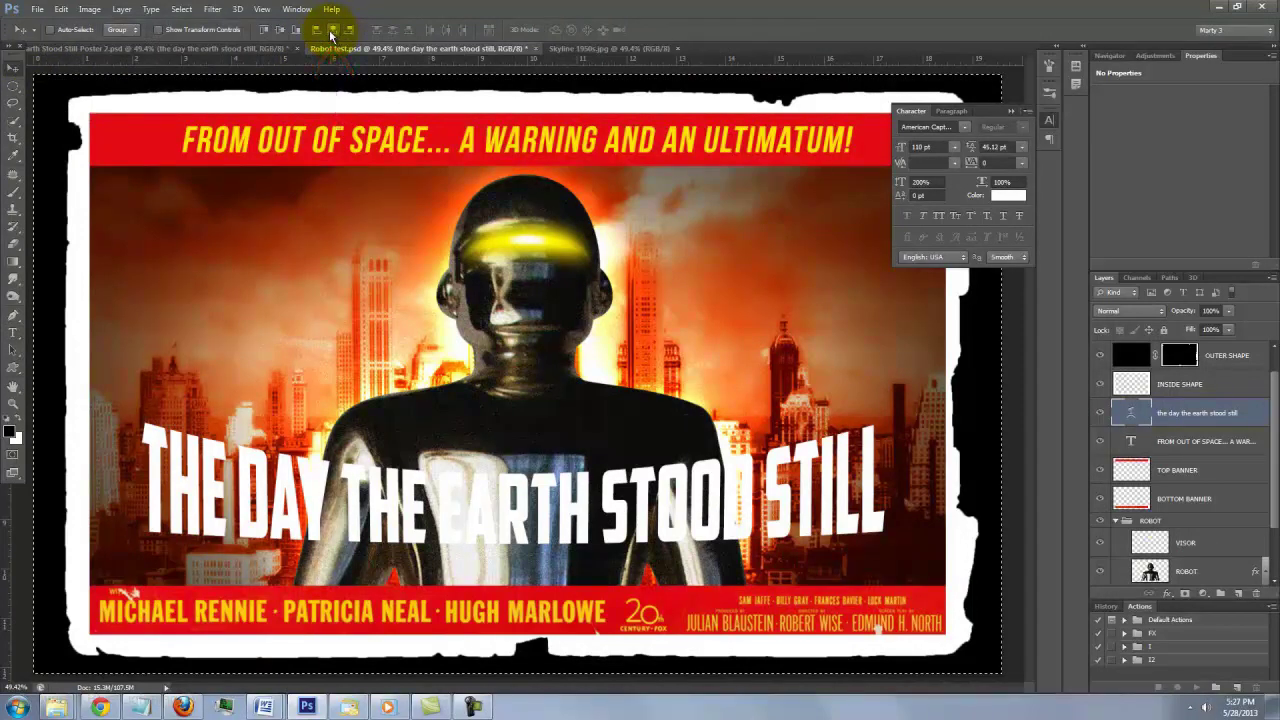
left_click(331, 36)
key("ctrl+d")
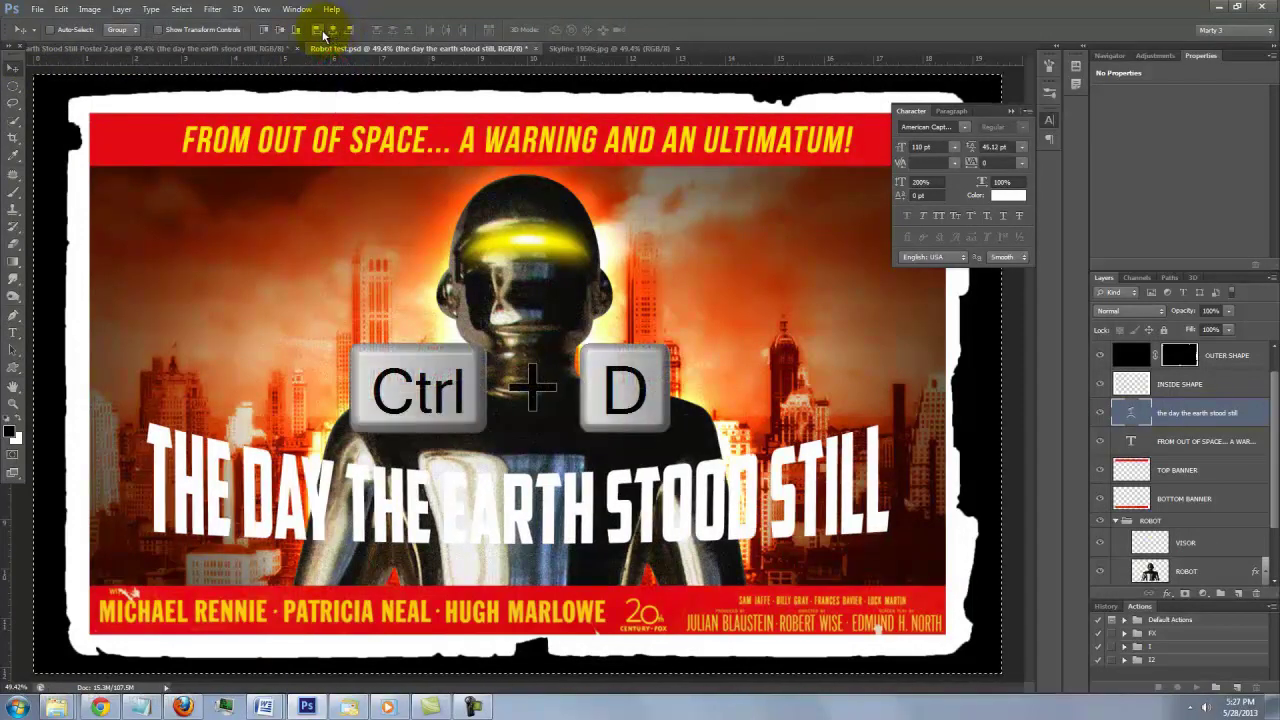
left_click(321, 34)
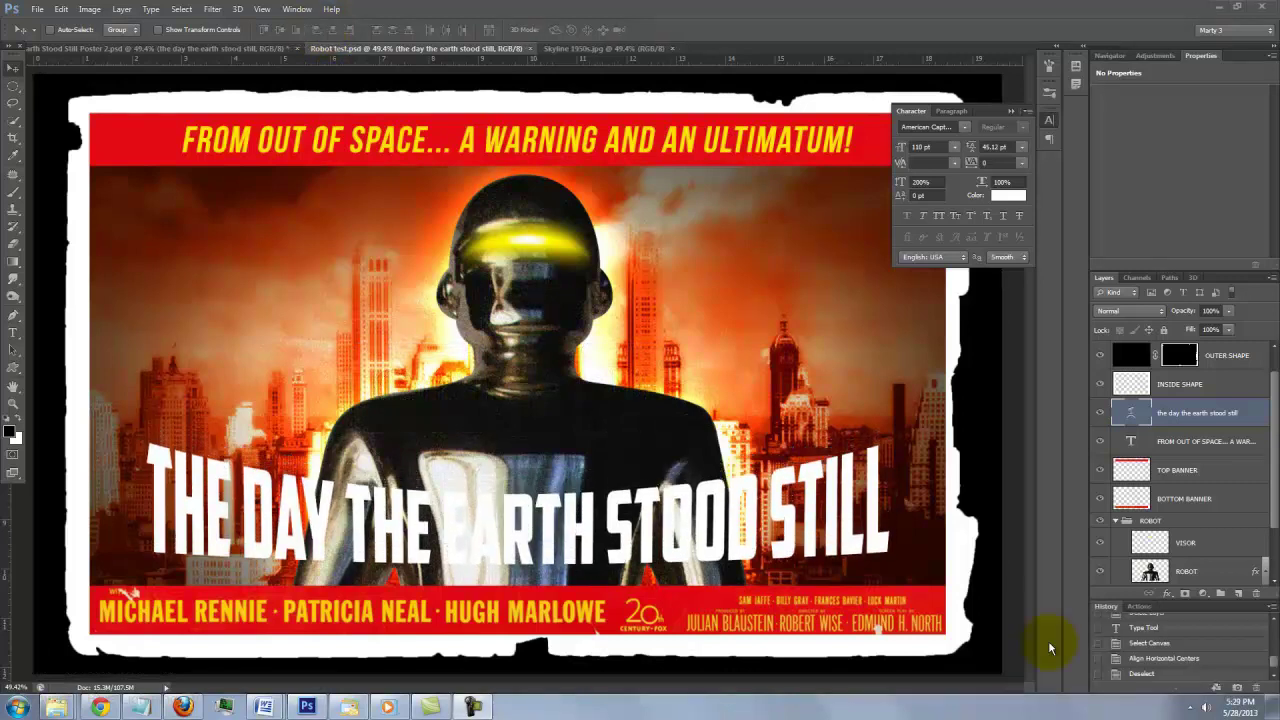
left_click(1008, 110)
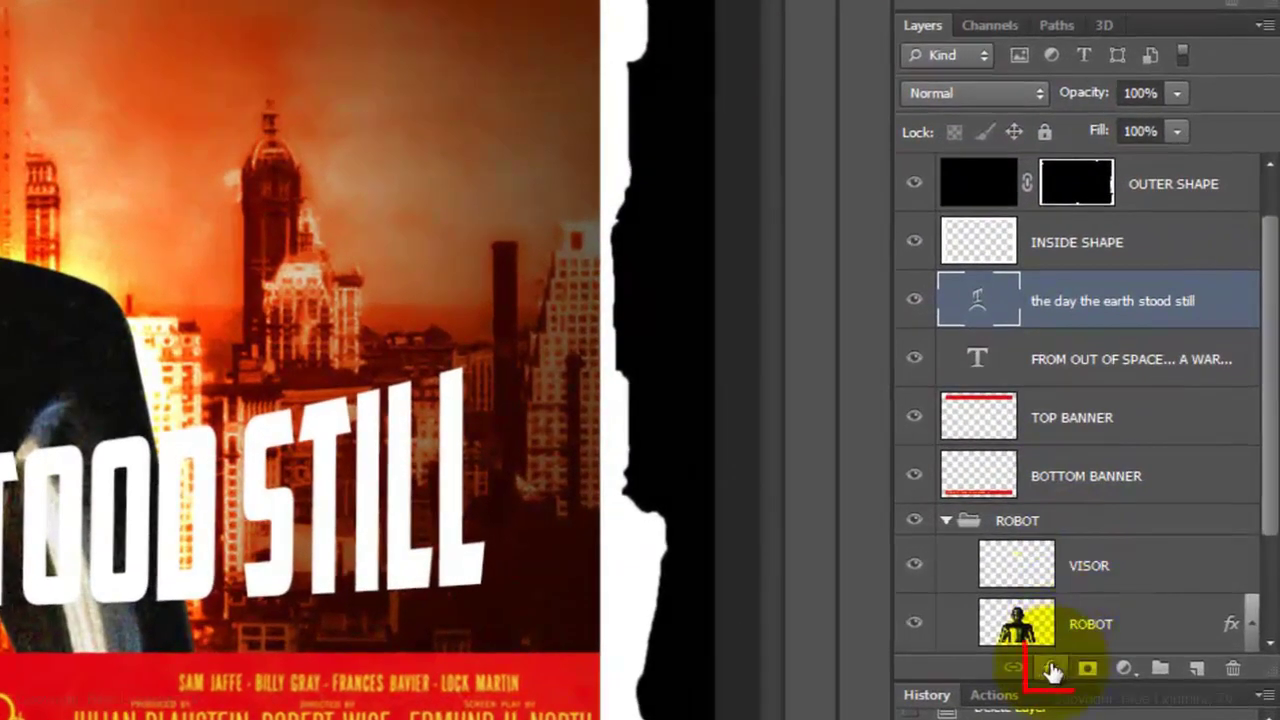
Add a 6 px stroke effect to the title.
left_click(1051, 668)
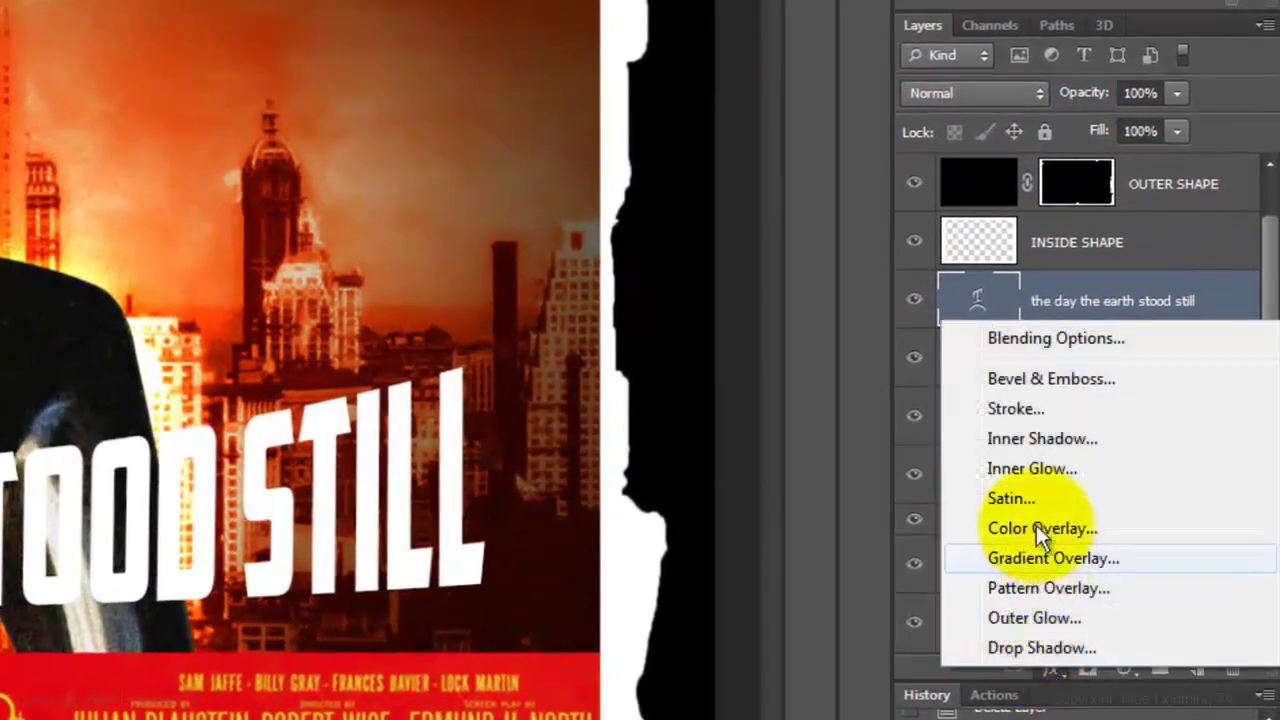
left_click(1034, 406)
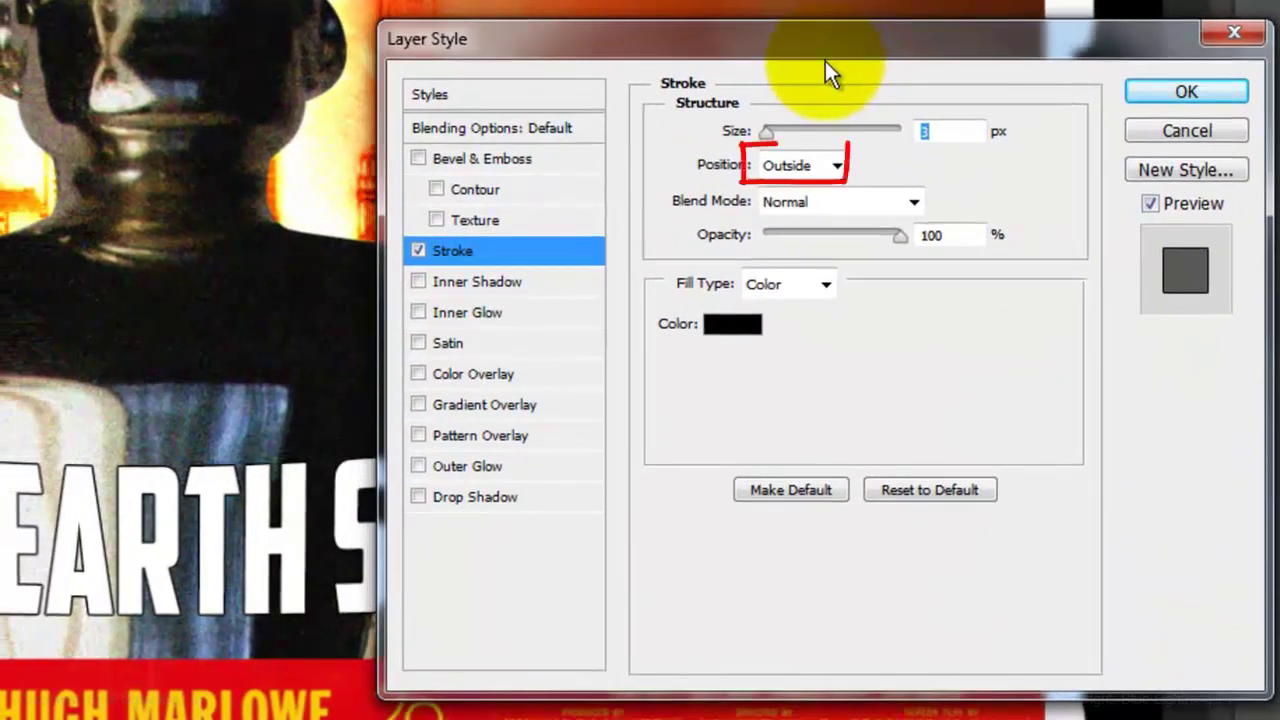
type("6")
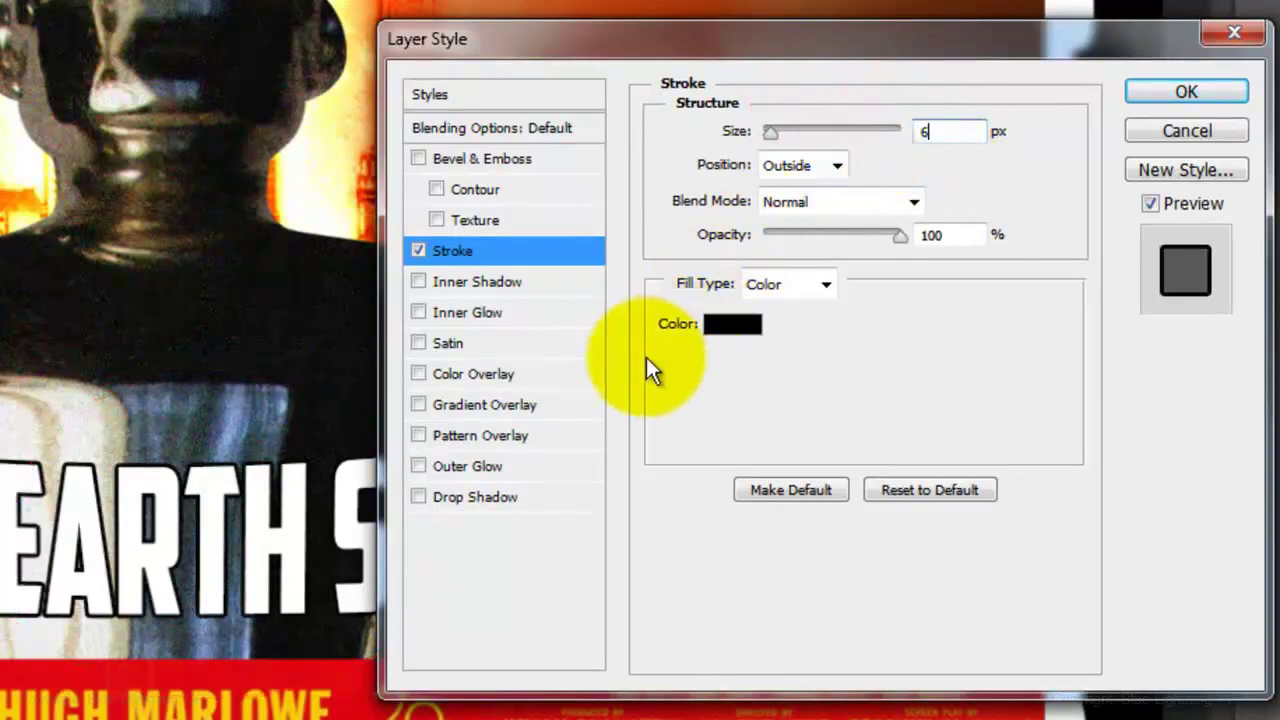
Add a Normal drop shadow at 100% opacity, 139° angle, 25 px distance, size 0.
left_click(497, 500)
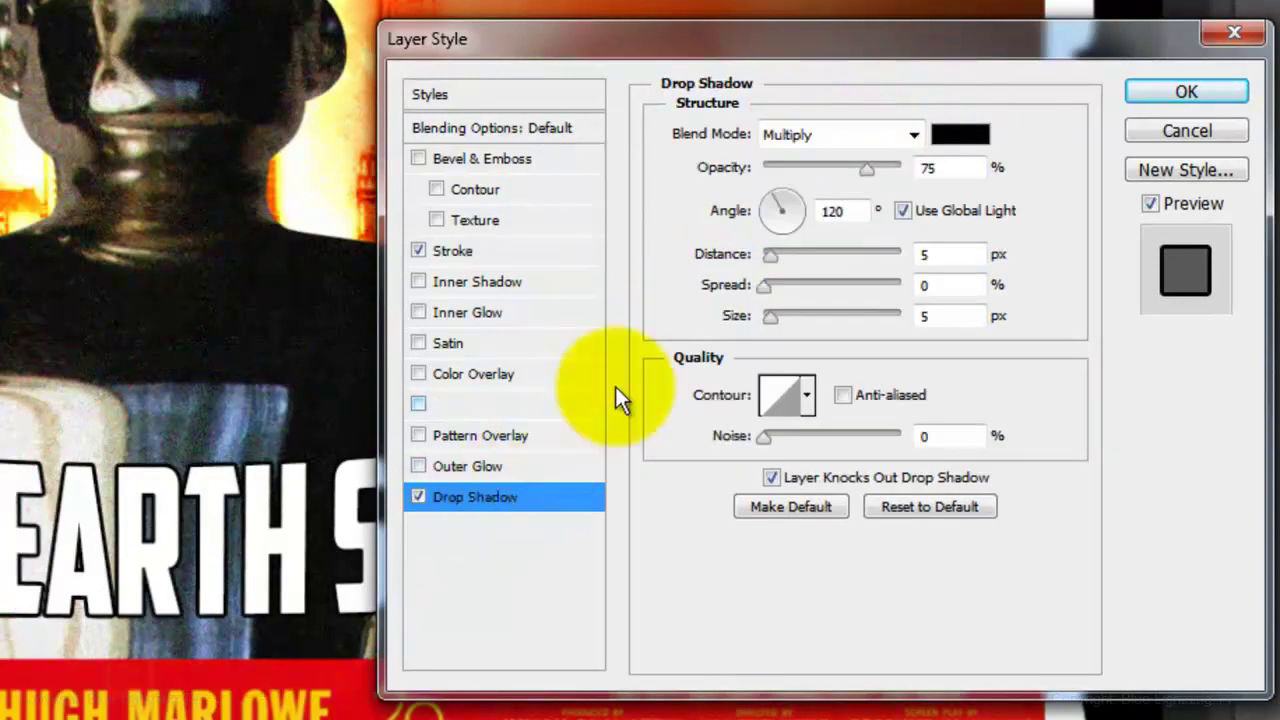
left_click(913, 135)
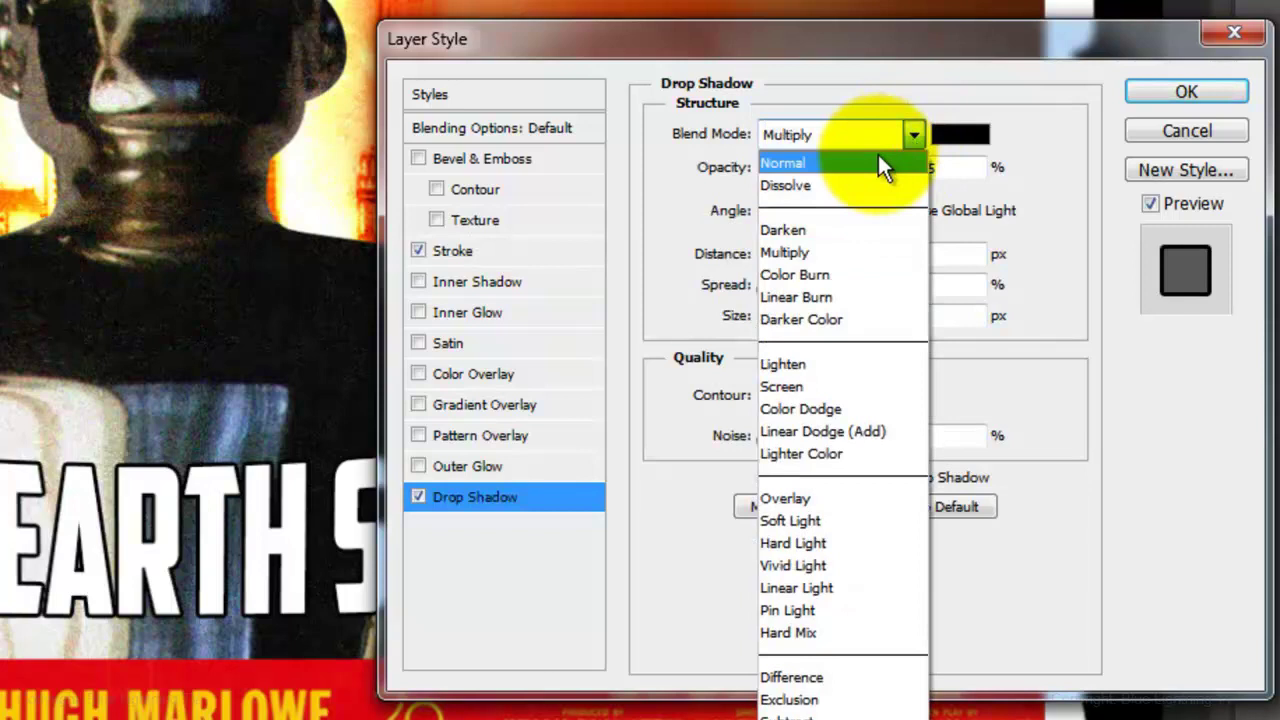
left_click(886, 162)
left_click_drag(889, 164, 903, 168)
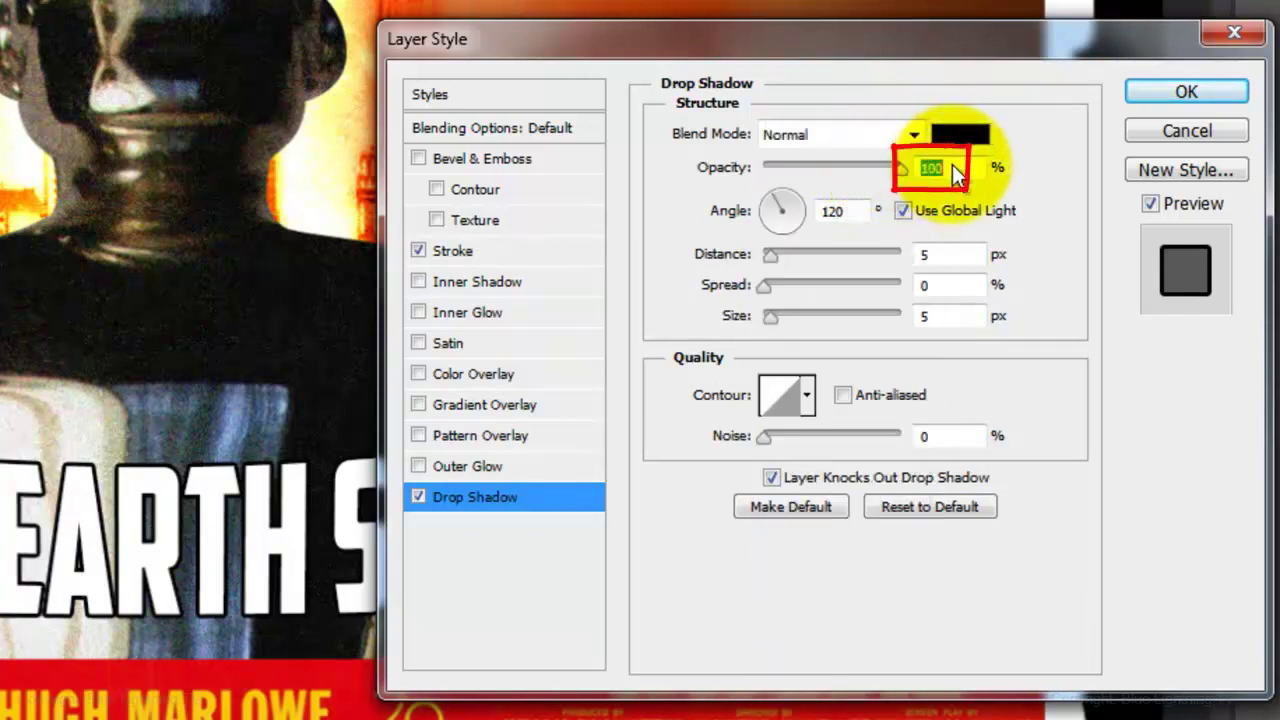
left_click(903, 211)
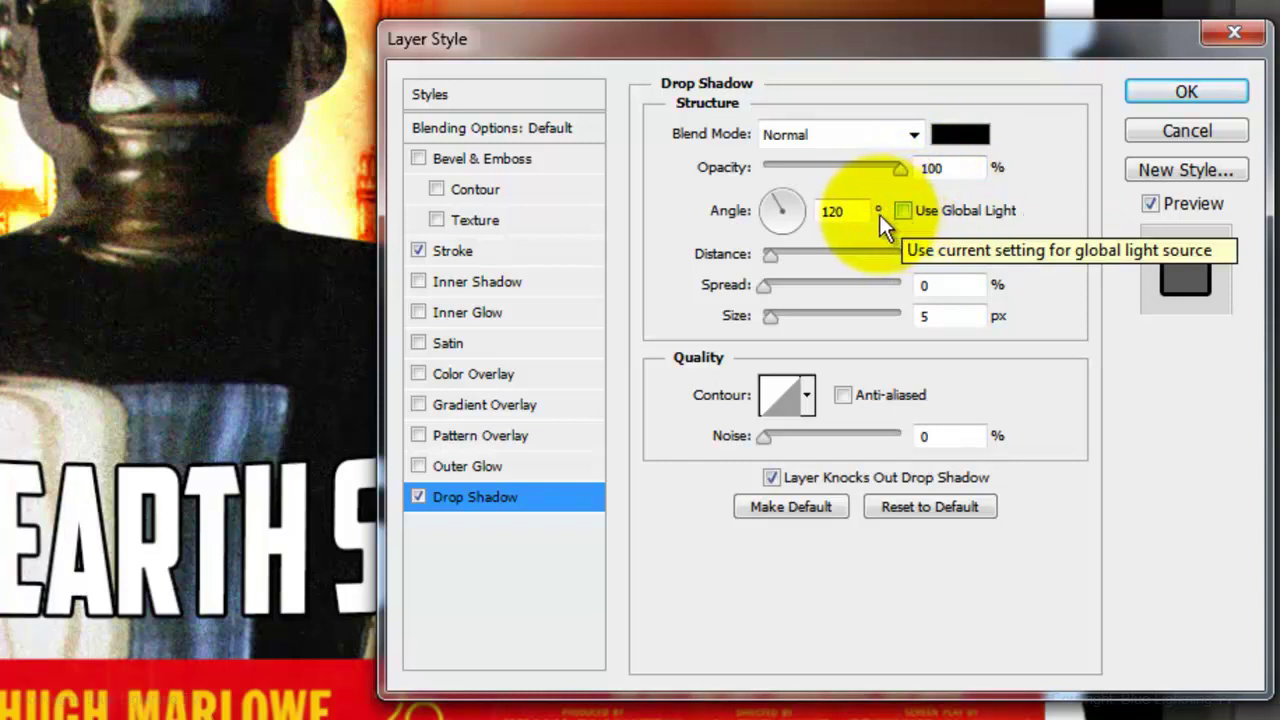
double_click(832, 211)
type("139")
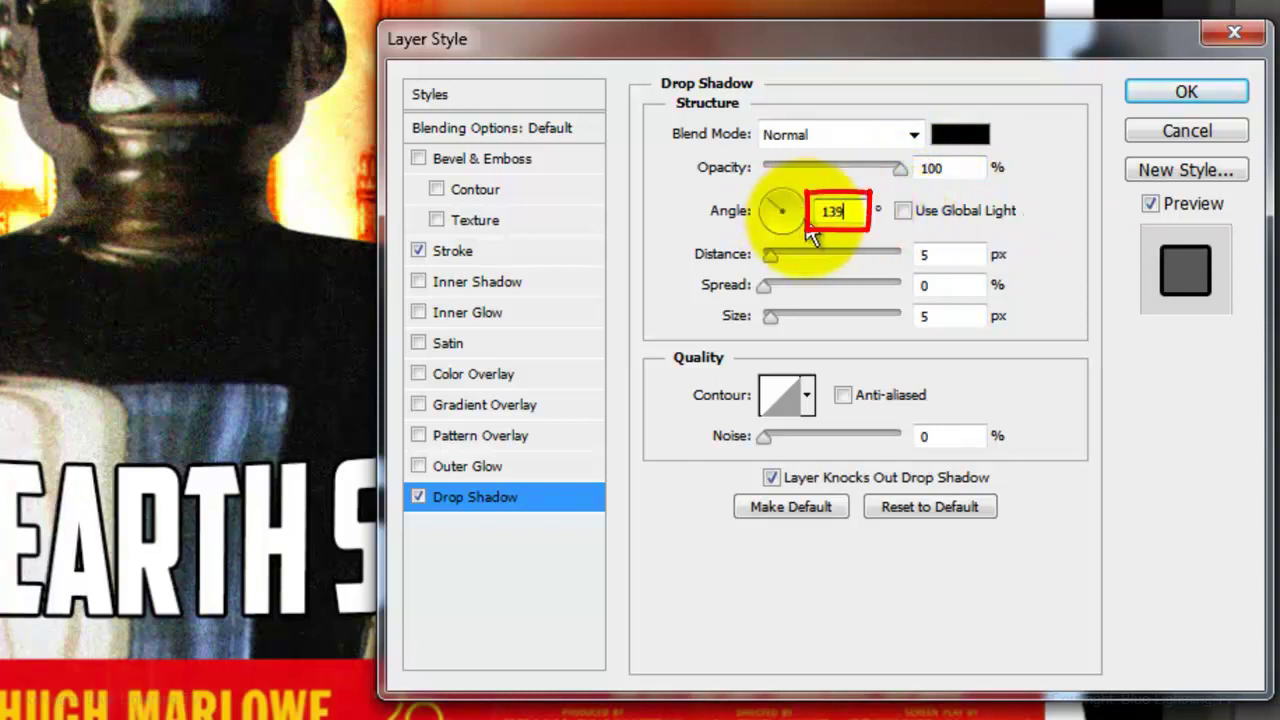
left_click(927, 255)
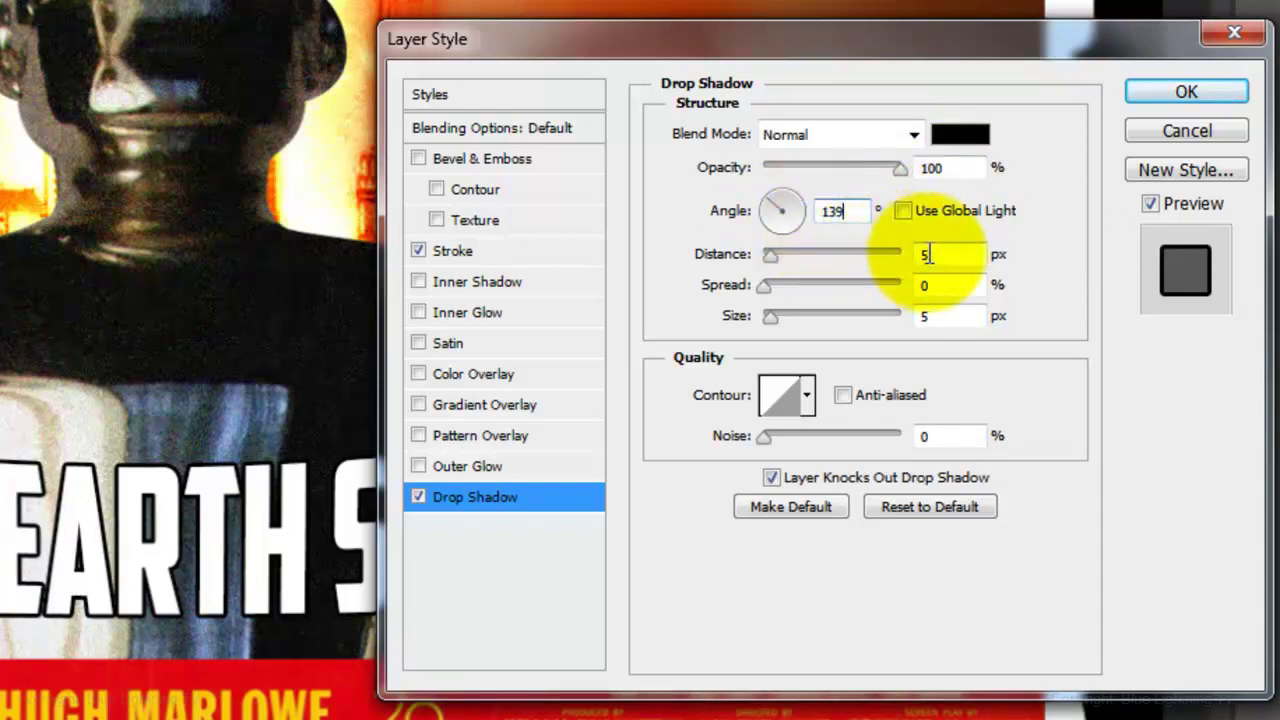
key("BackSpace")
type("25")
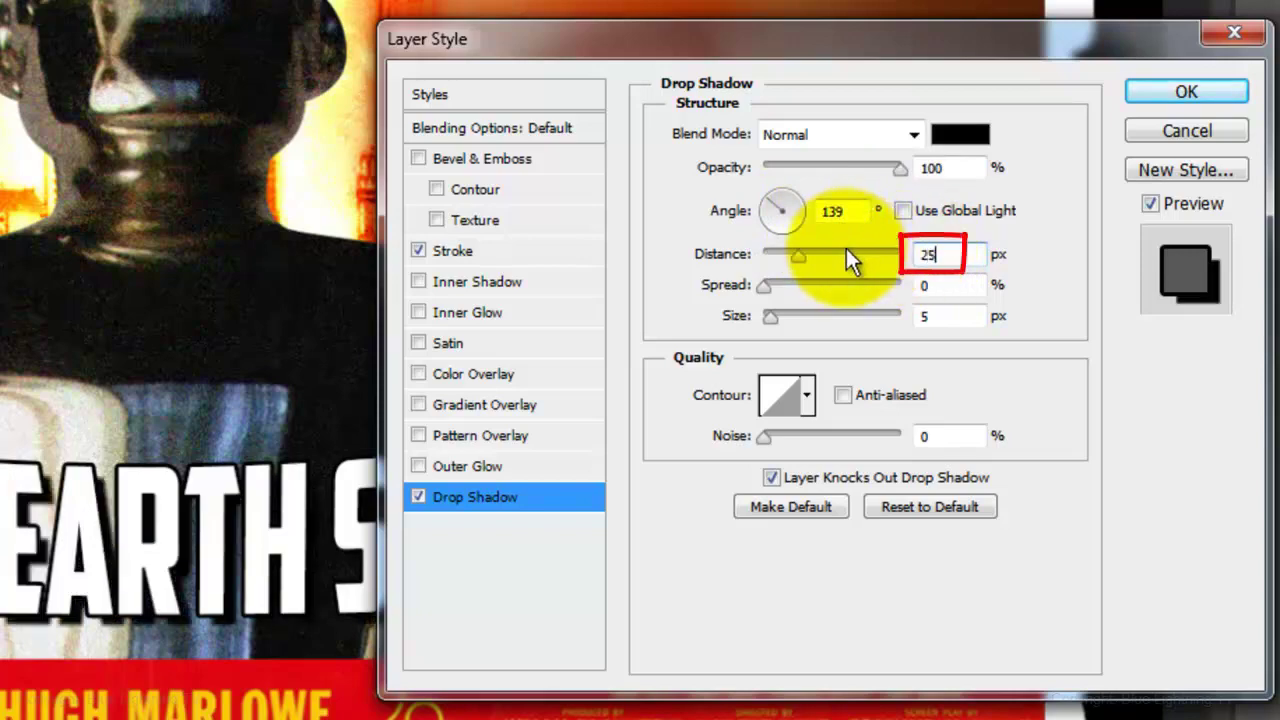
key("Tab")
key("Tab")
type("0")
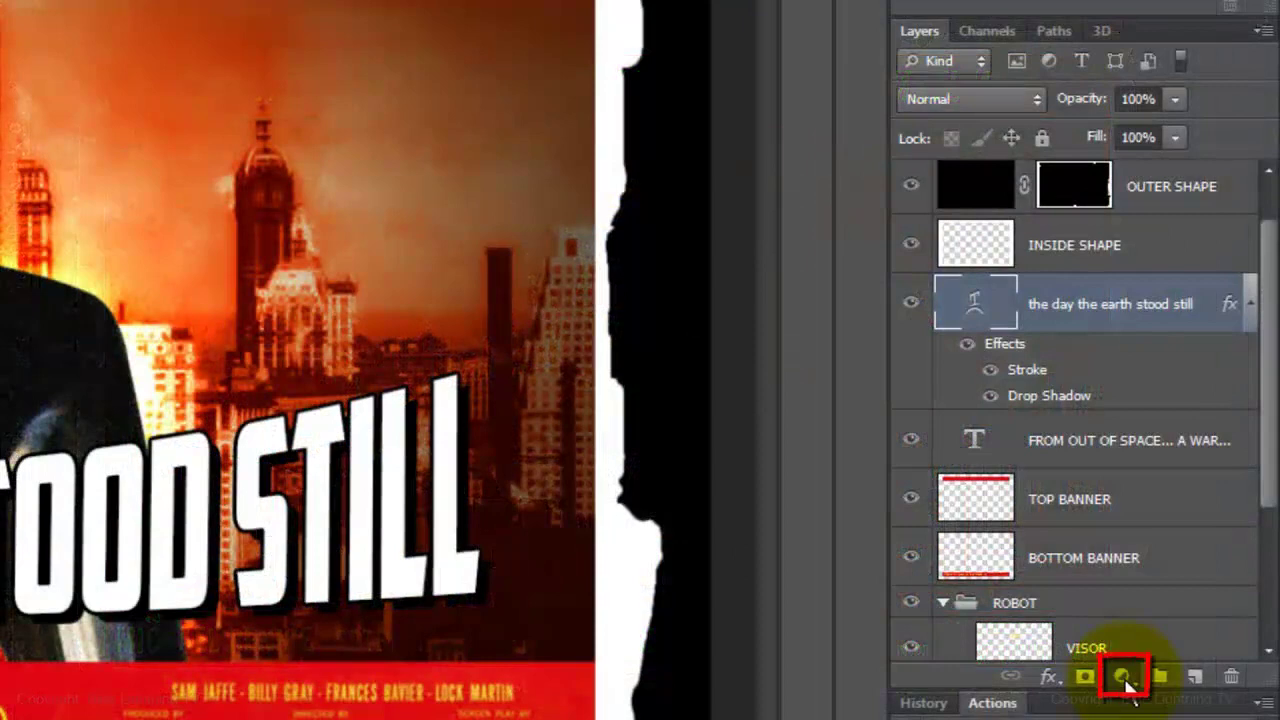
Add a Gradient Fill layer using the Black, White preset with the white stop at 40%.
left_click(1124, 677)
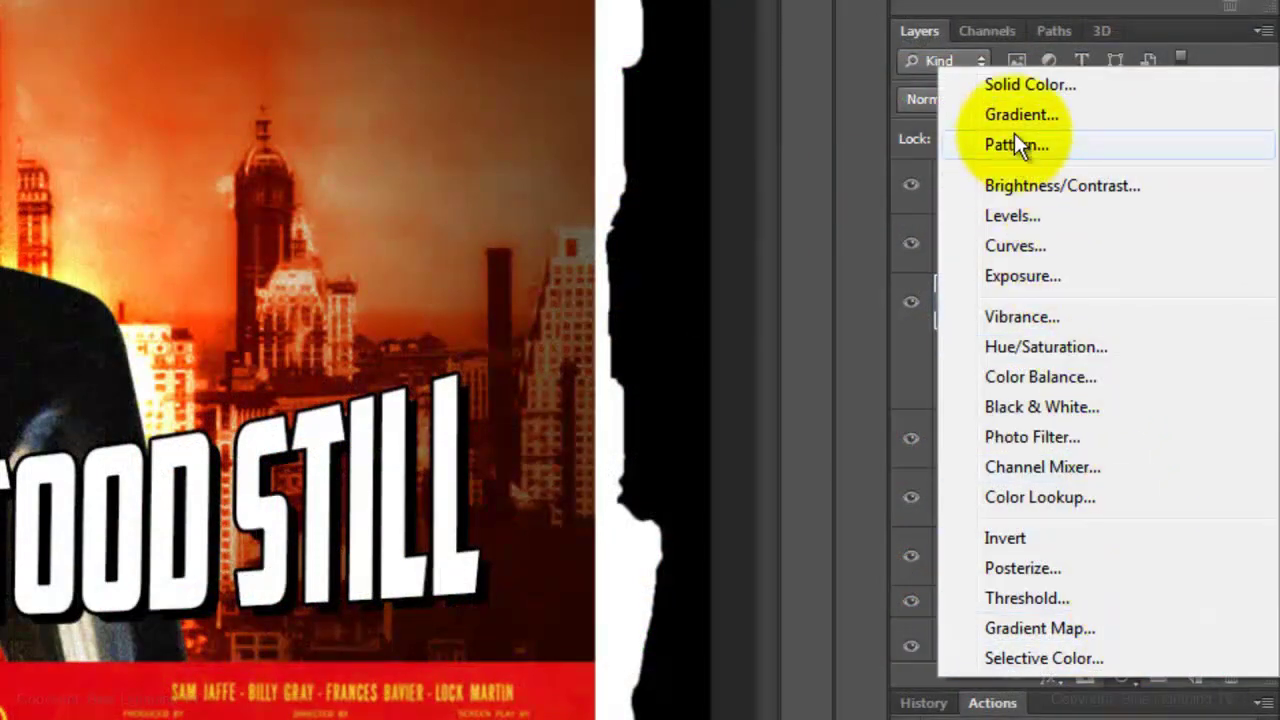
left_click(1020, 116)
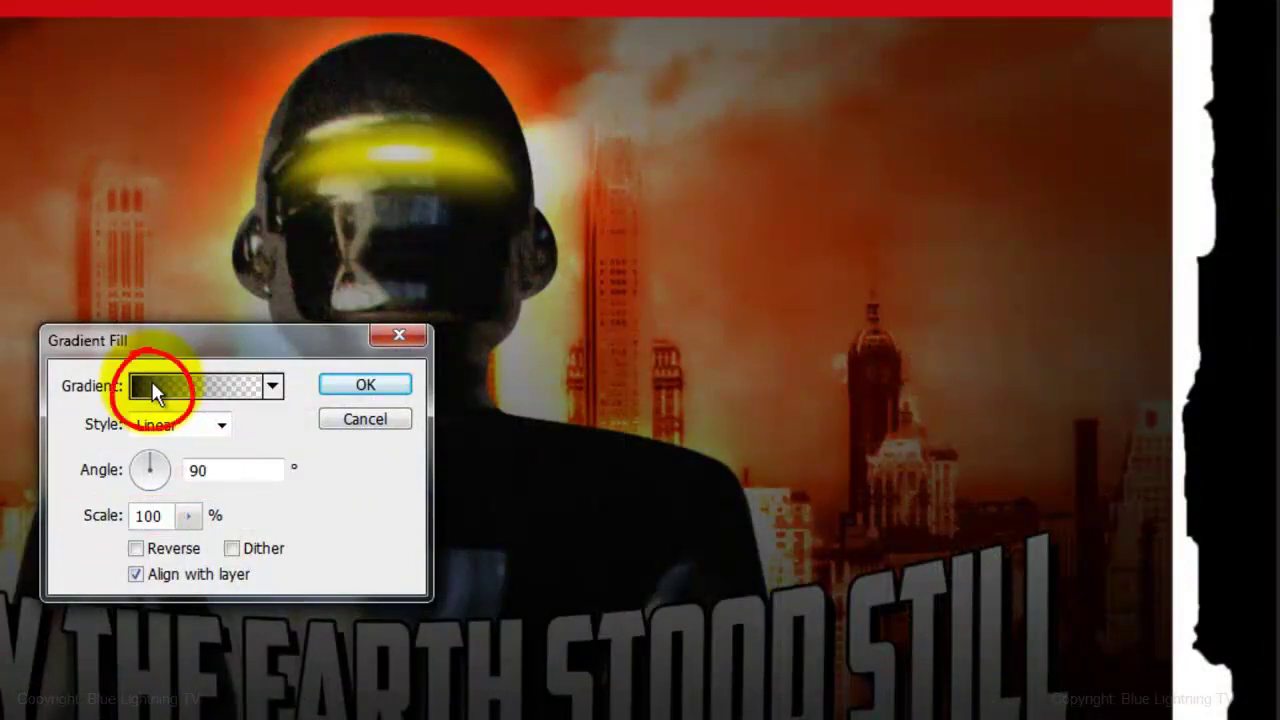
left_click(155, 390)
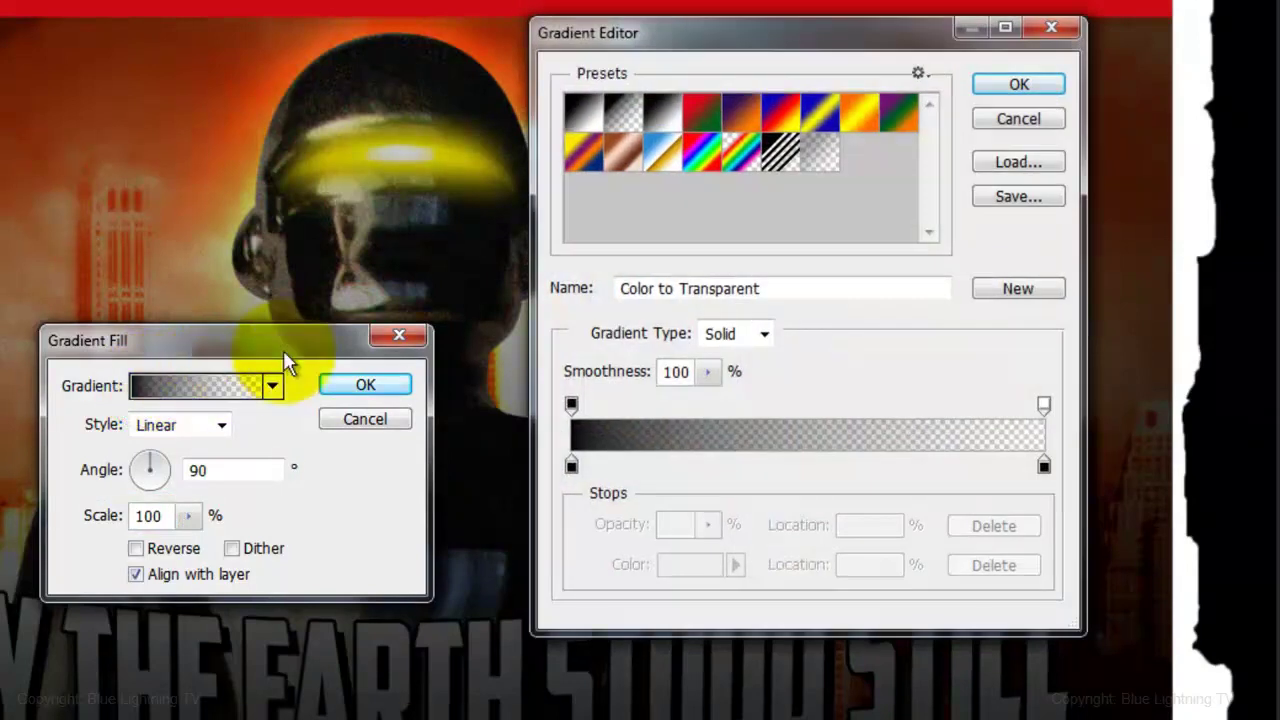
left_click(665, 124)
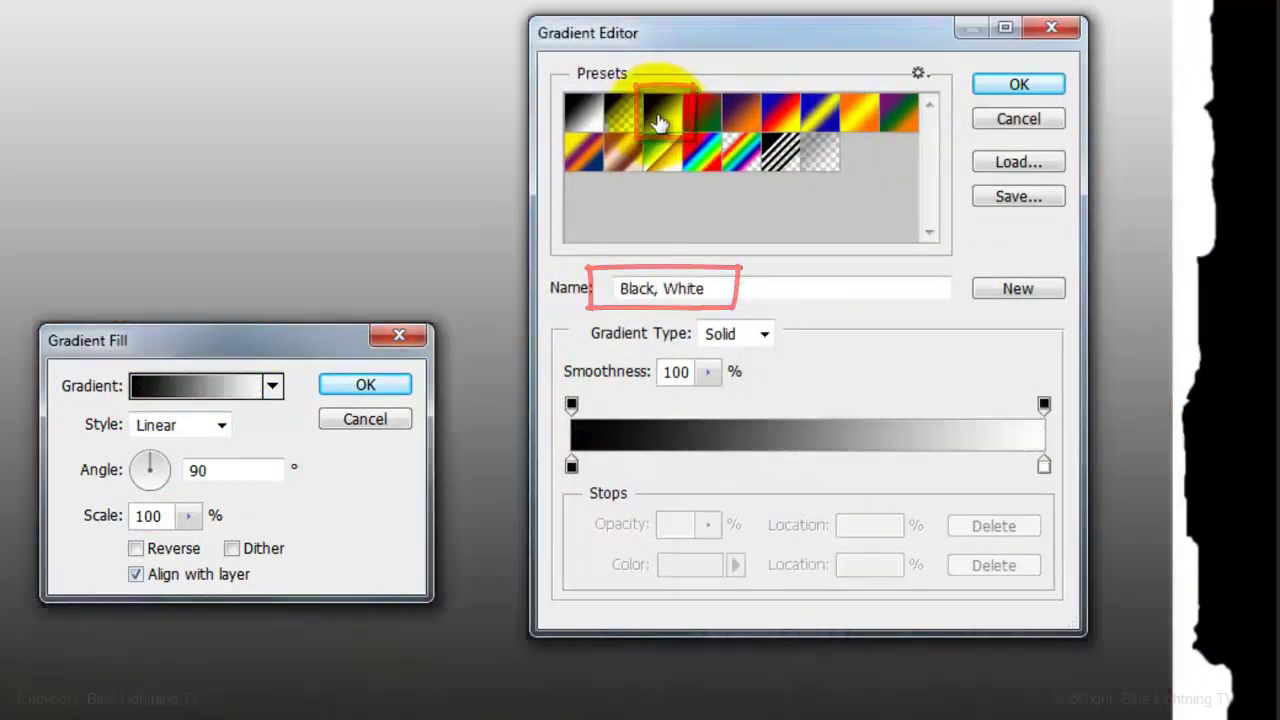
left_click(1045, 466)
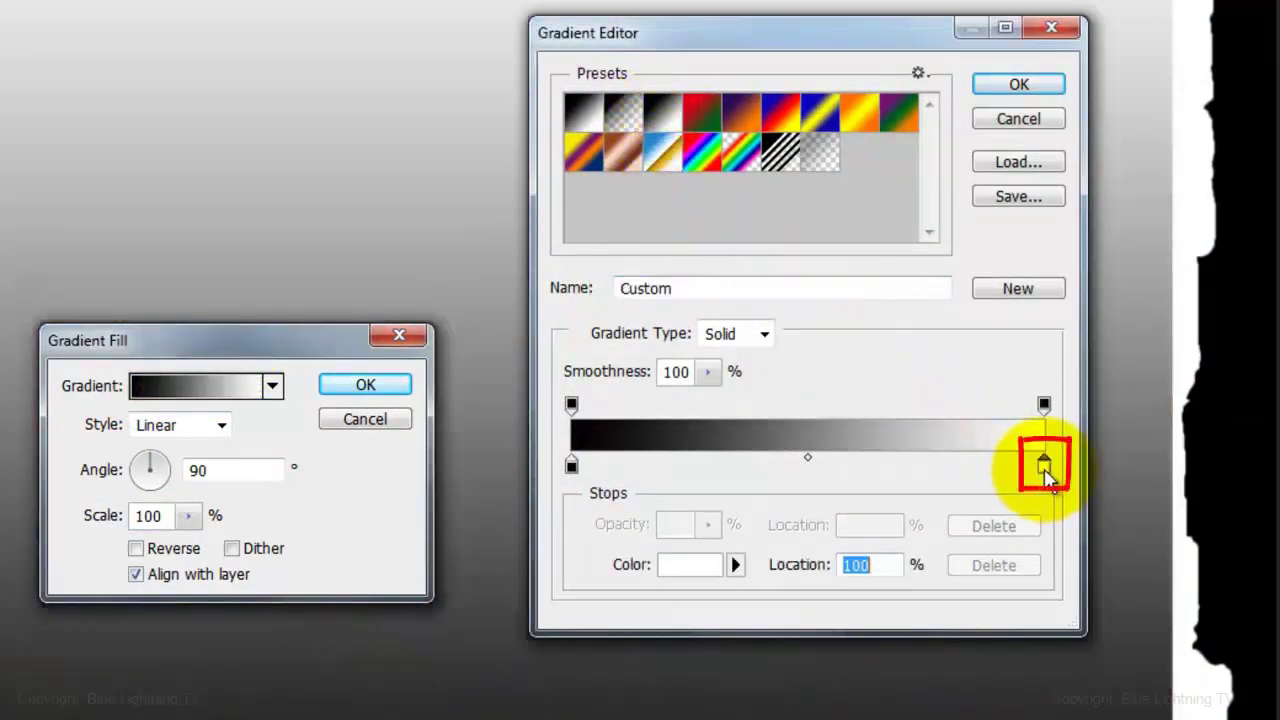
type("40")
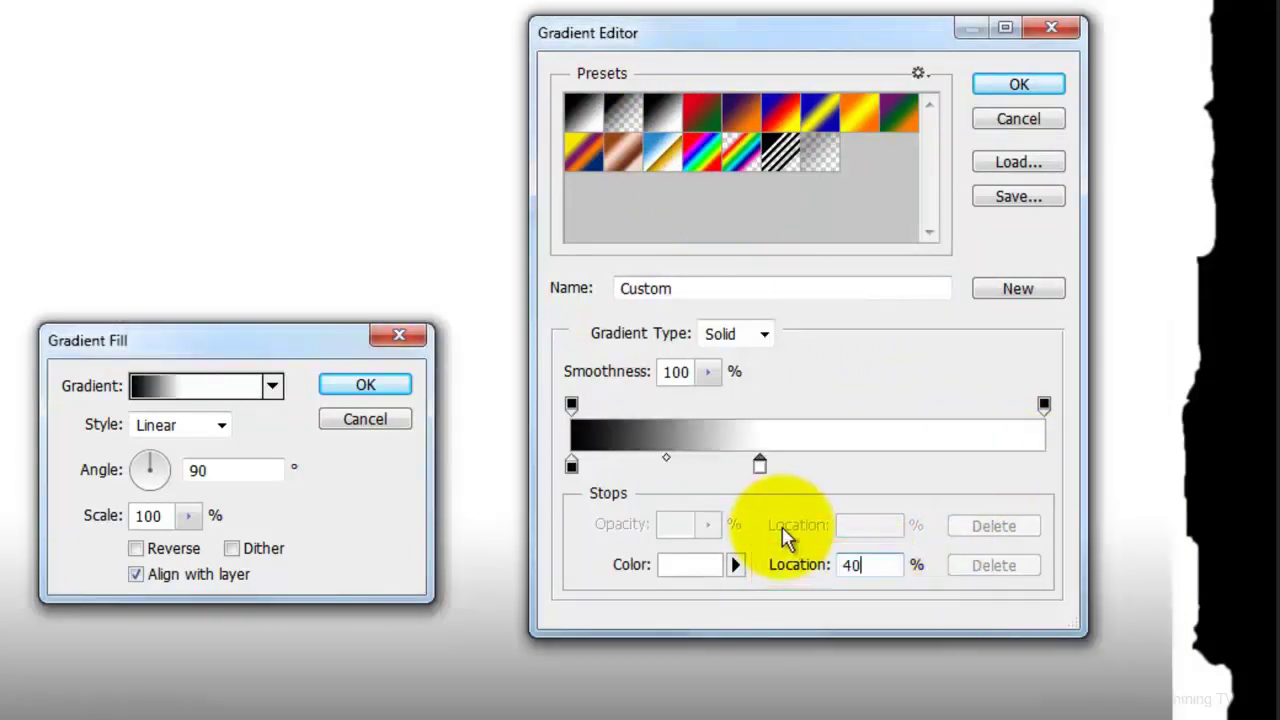
Change the gradient's black start colour to grey 999999 and apply the fill layer.
left_click(573, 467)
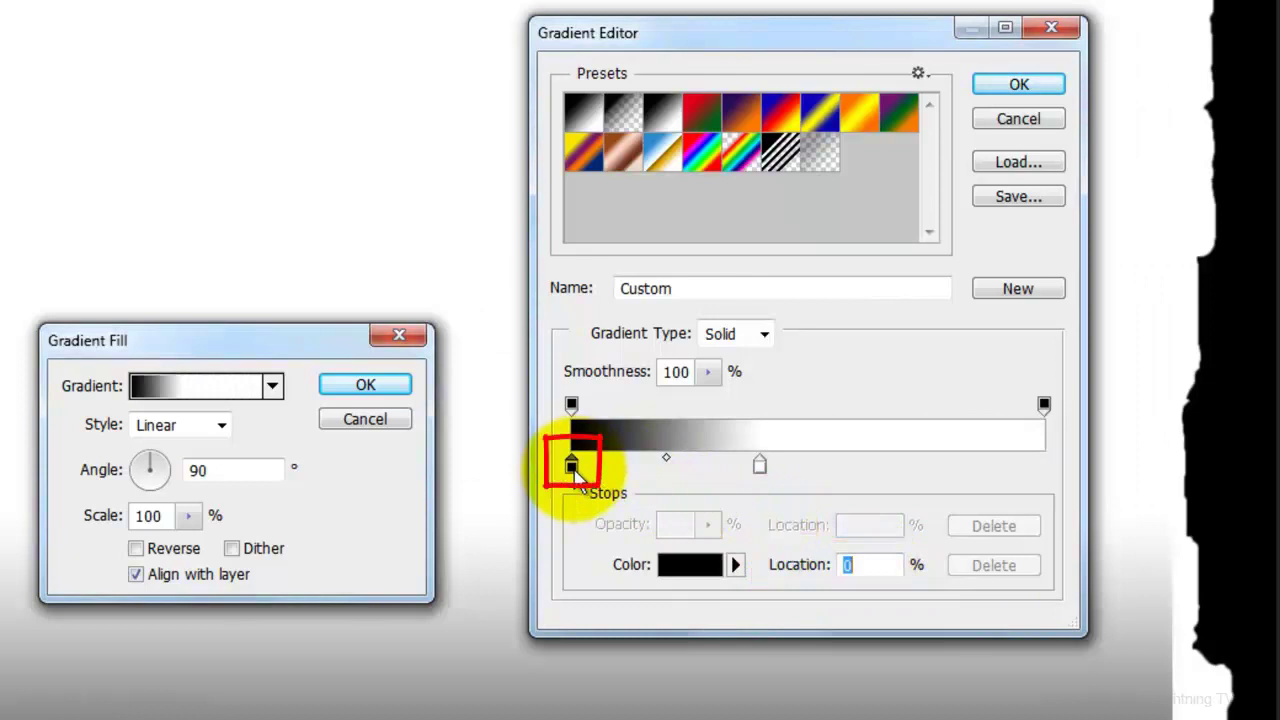
left_click(680, 572)
left_click_drag(609, 366, 592, 271)
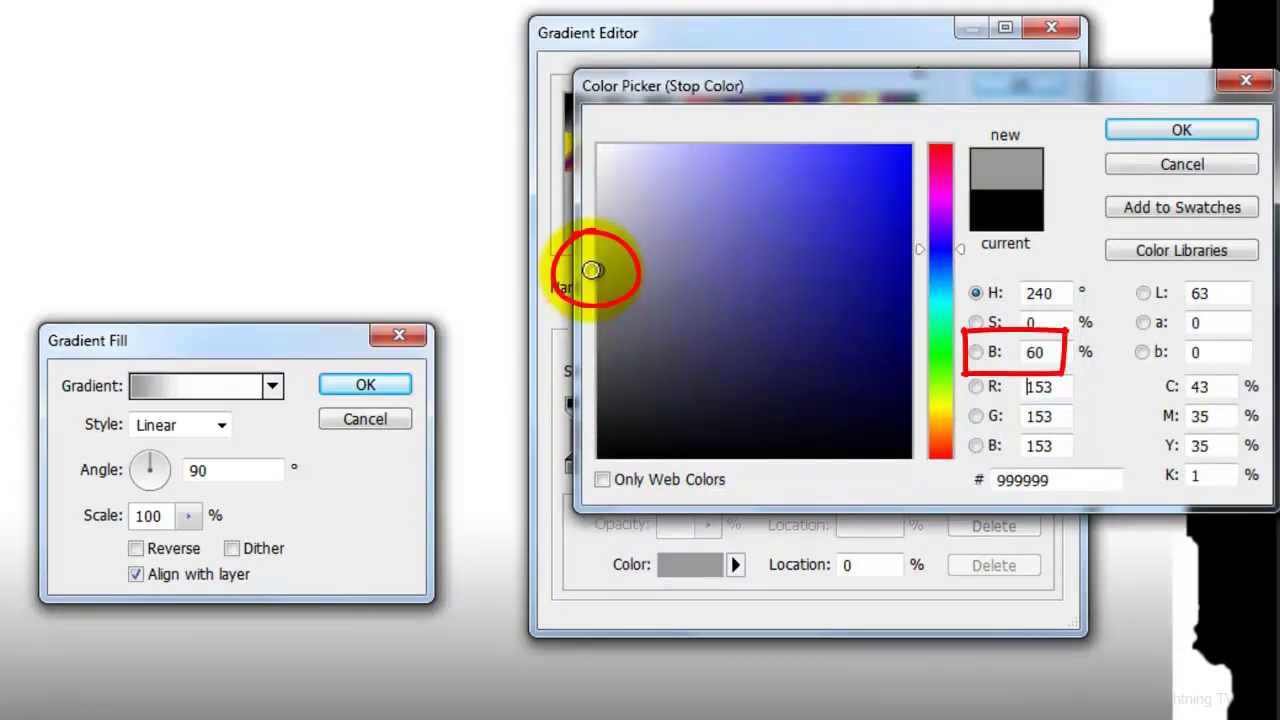
left_click_drag(592, 271, 592, 263)
left_click(1165, 130)
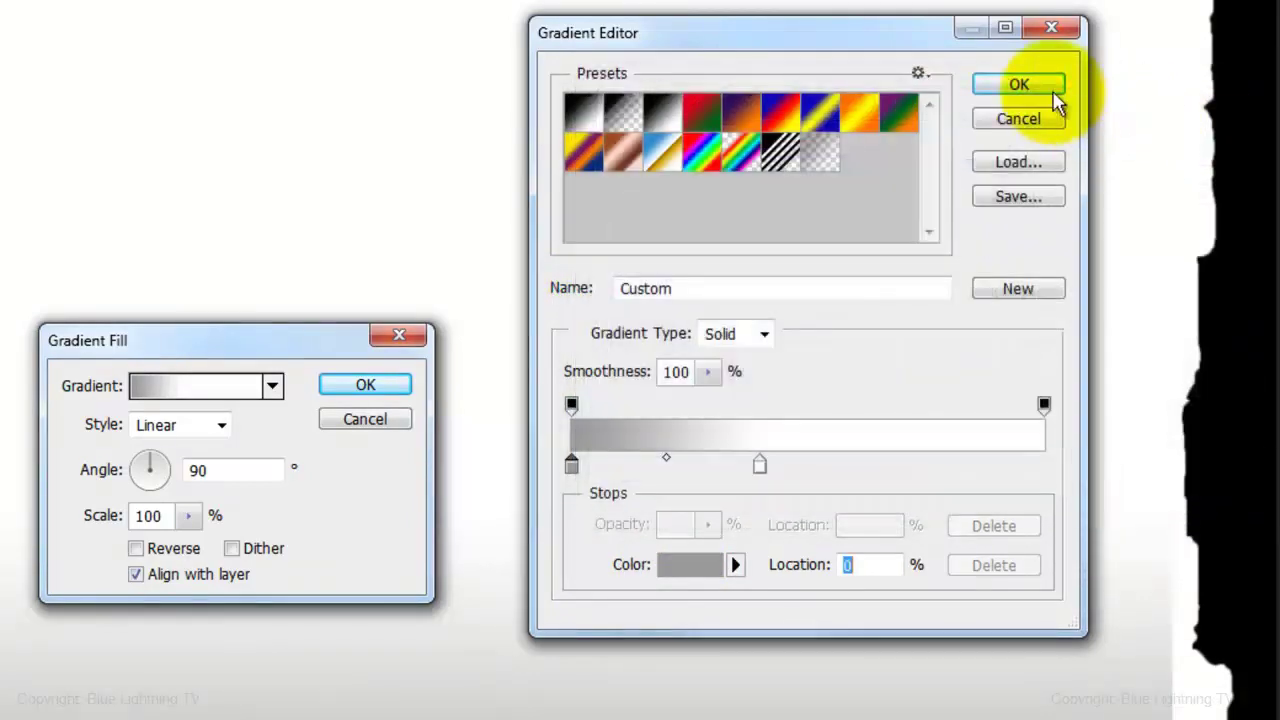
left_click(1040, 85)
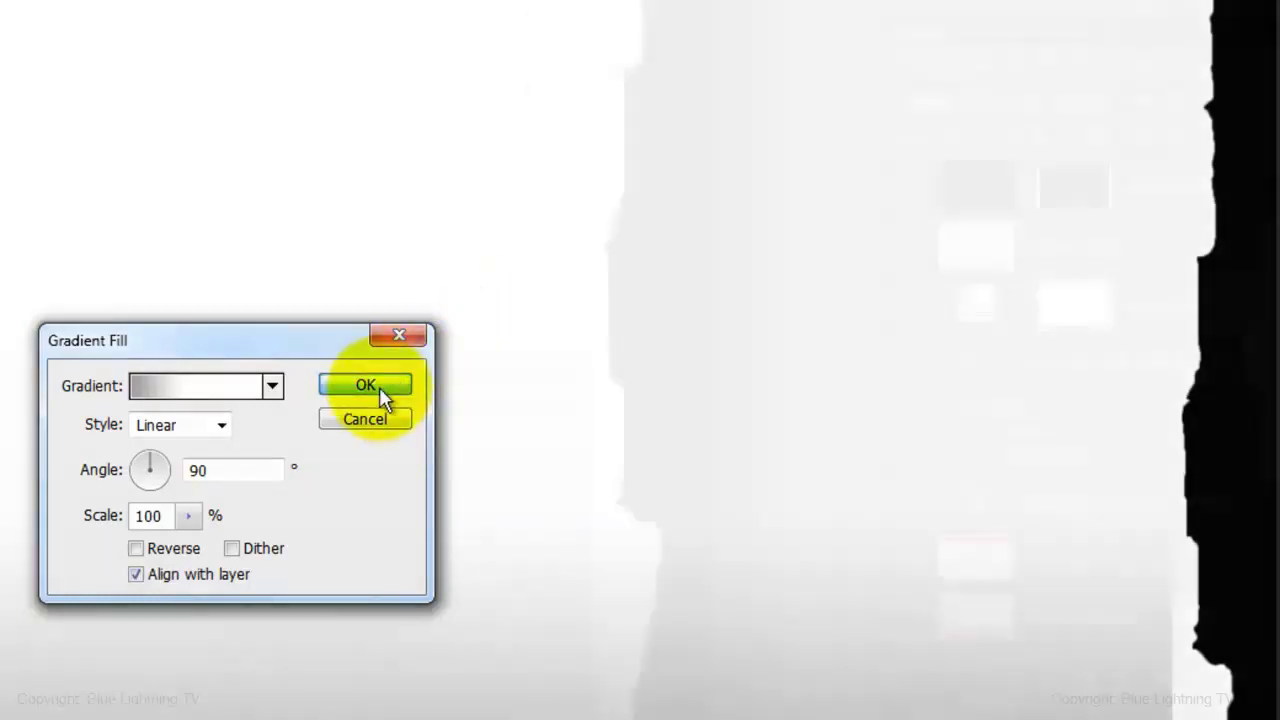
left_click(366, 386)
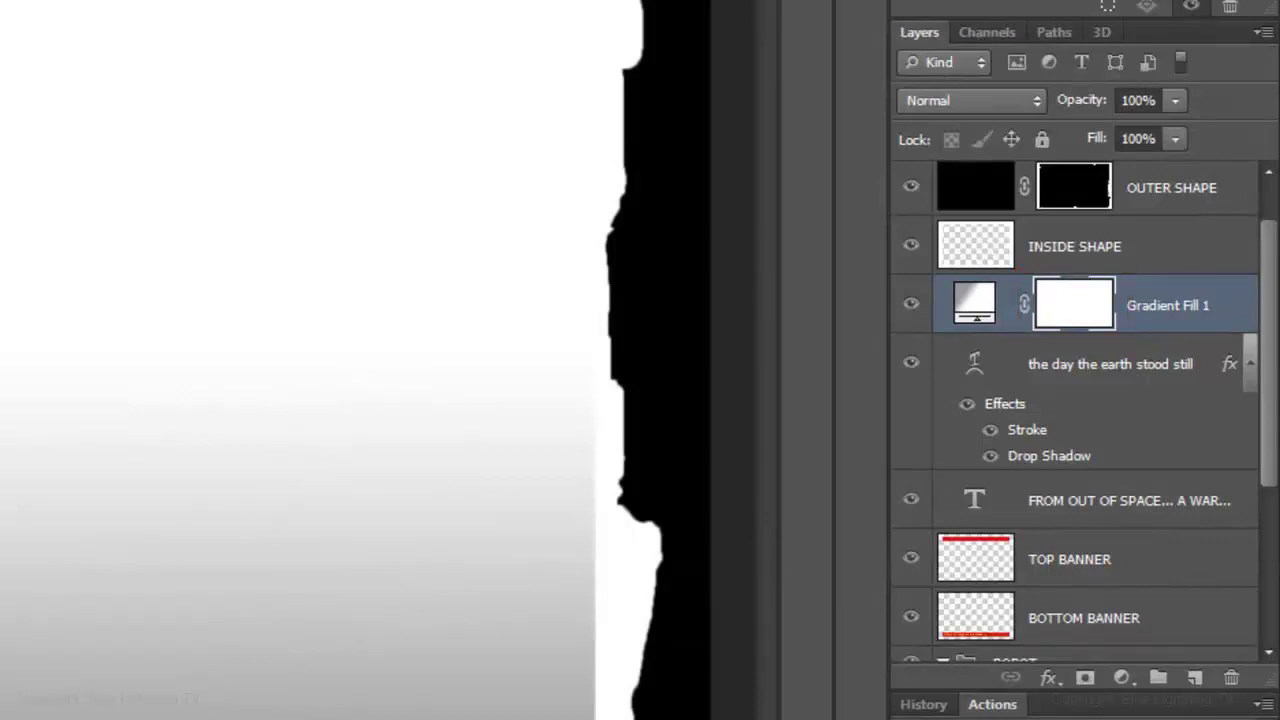
Invert the gradient fill's mask to hide it and load the title lettering as a selection.
key("ctrl+i")
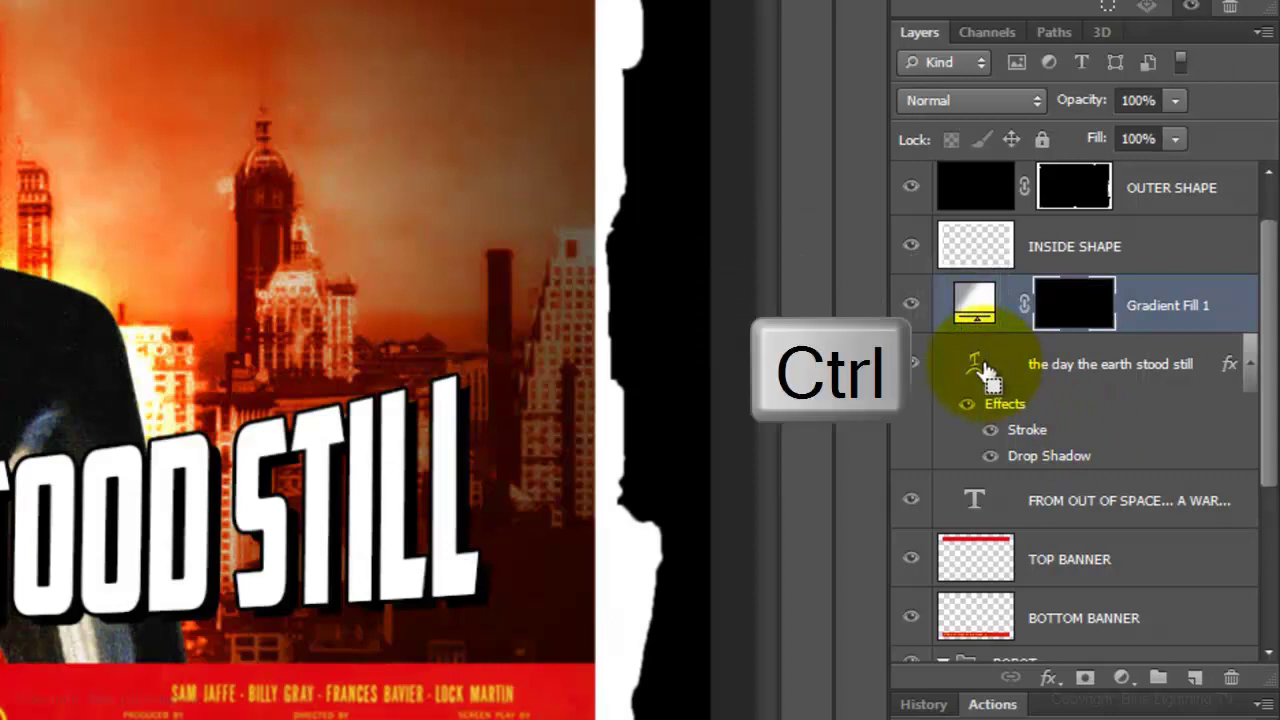
left_click(985, 372, "ctrl")
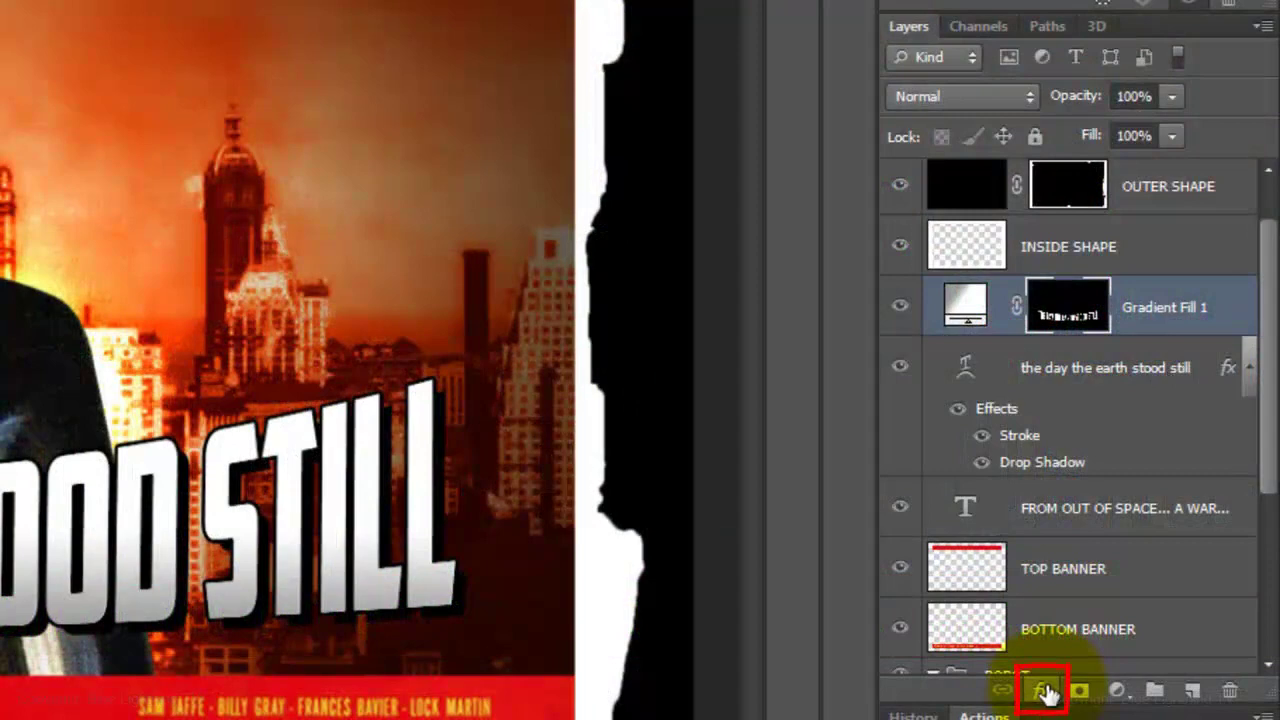
Give the gradient fill a white 6 px stroke positioned Inside.
left_click(1045, 692)
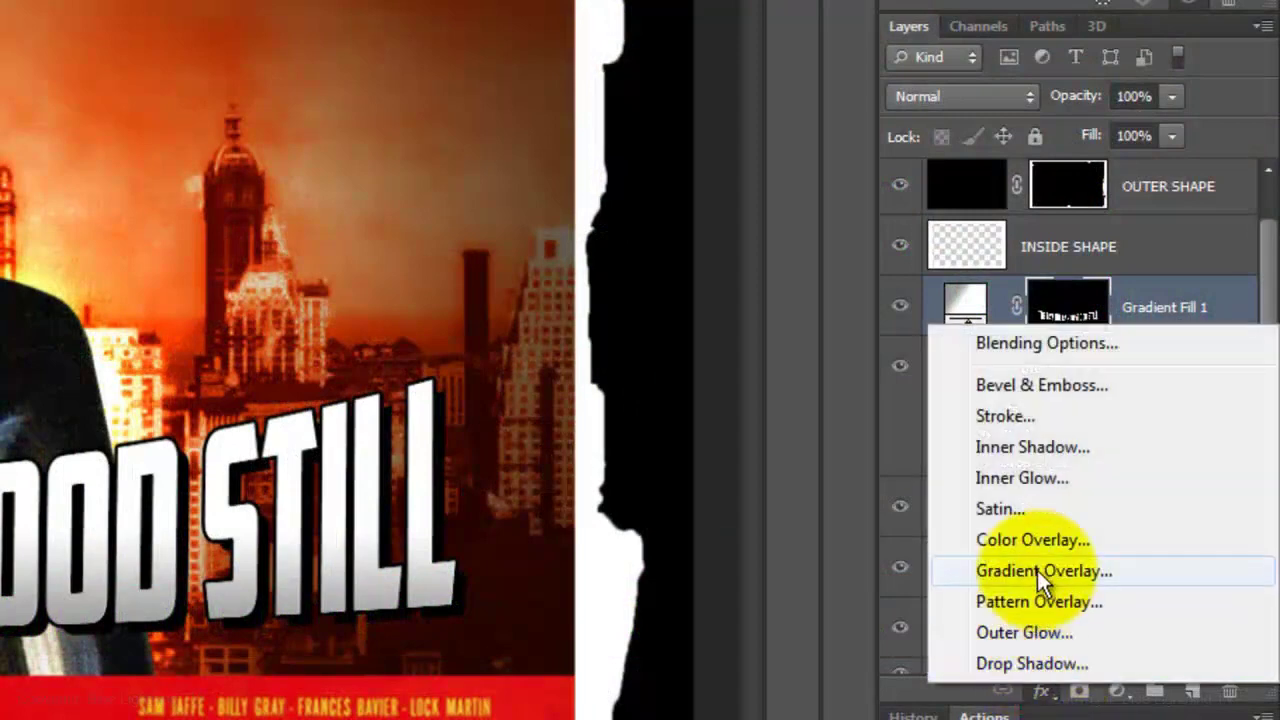
left_click(1015, 414)
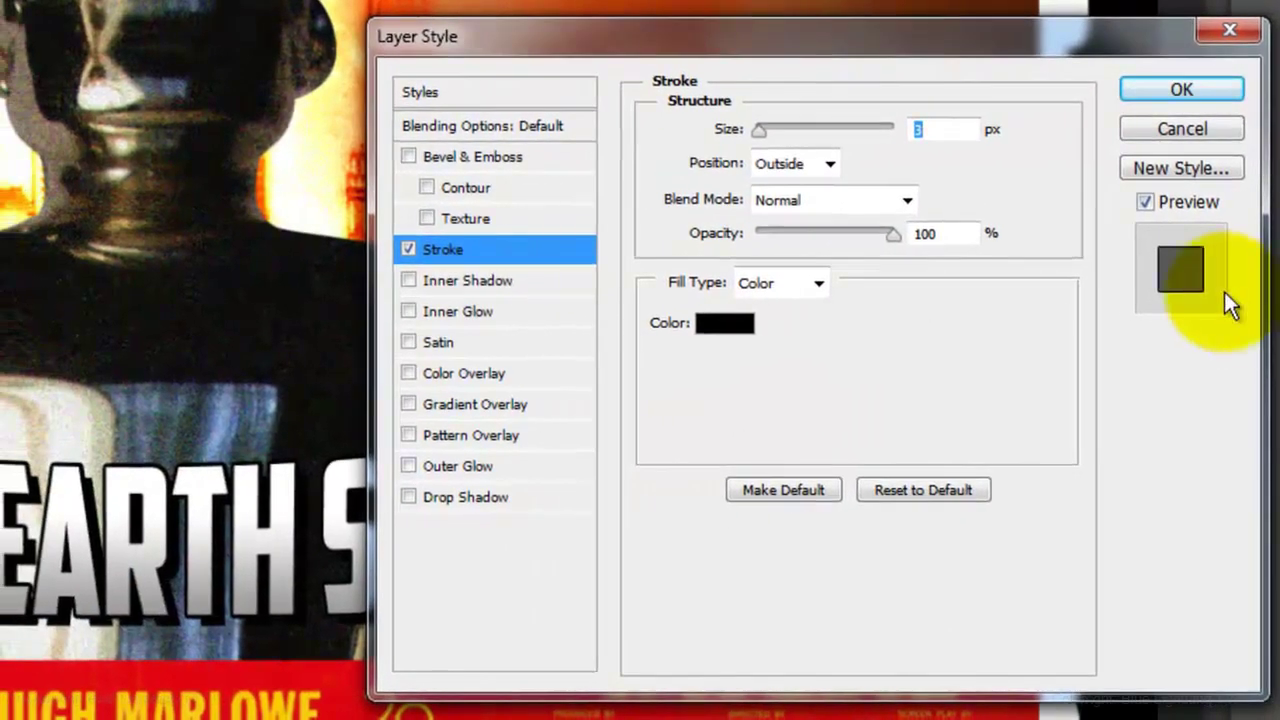
type("6")
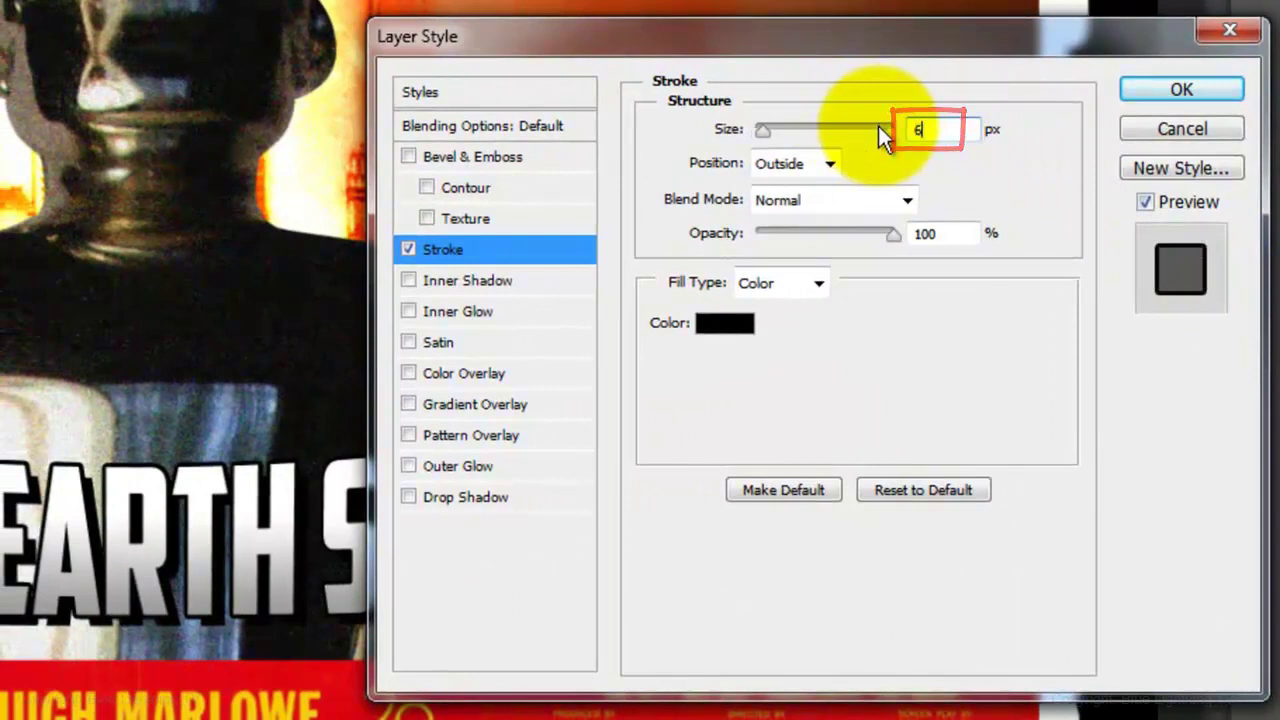
left_click(830, 163)
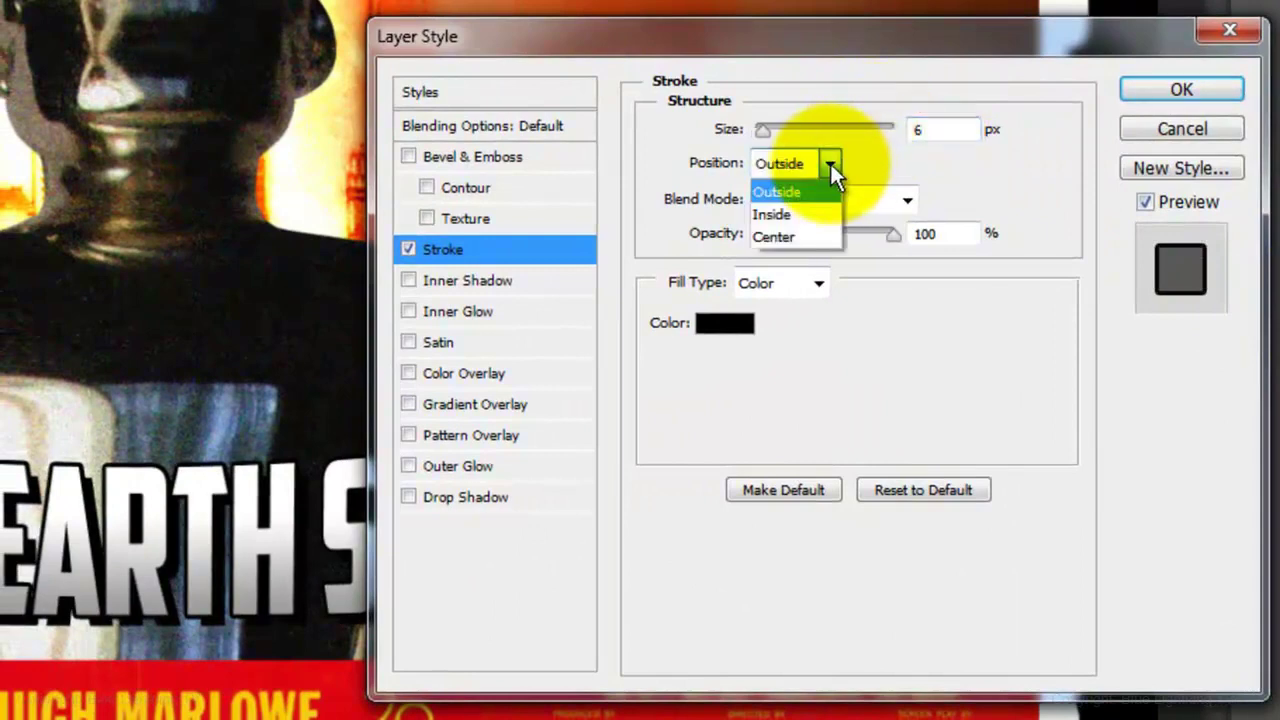
left_click(801, 214)
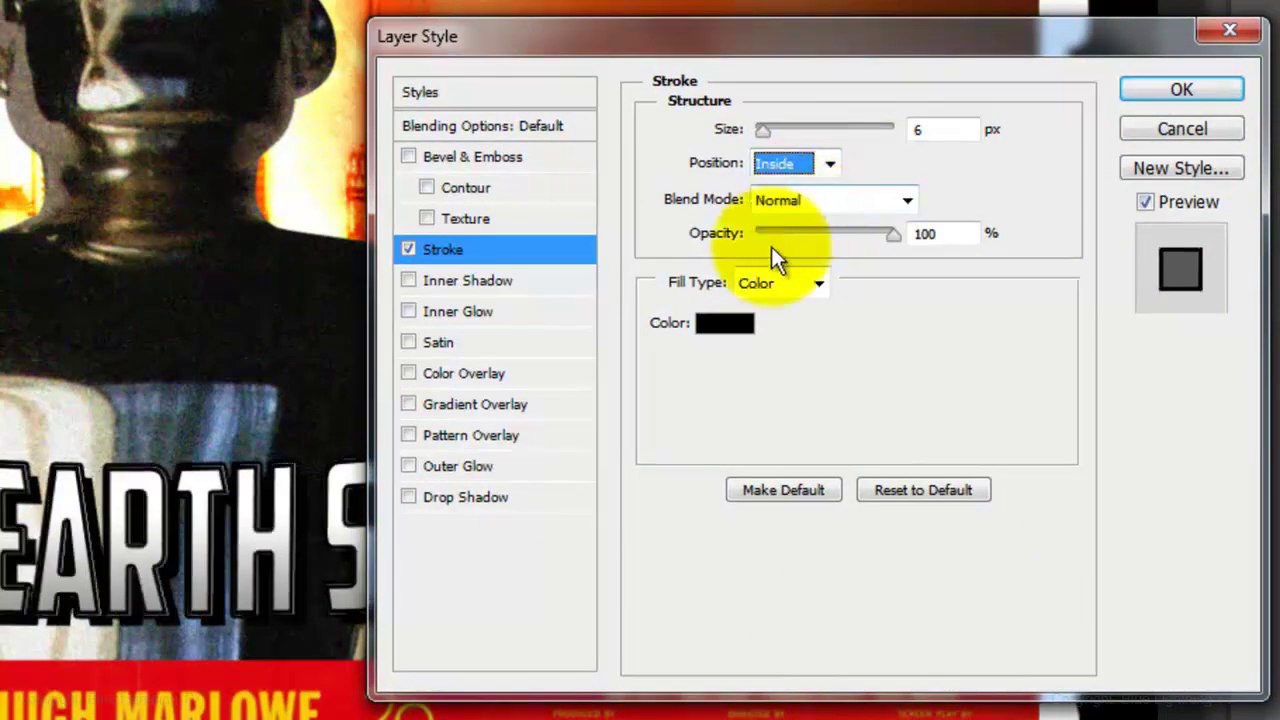
left_click(728, 326)
left_click(386, 120)
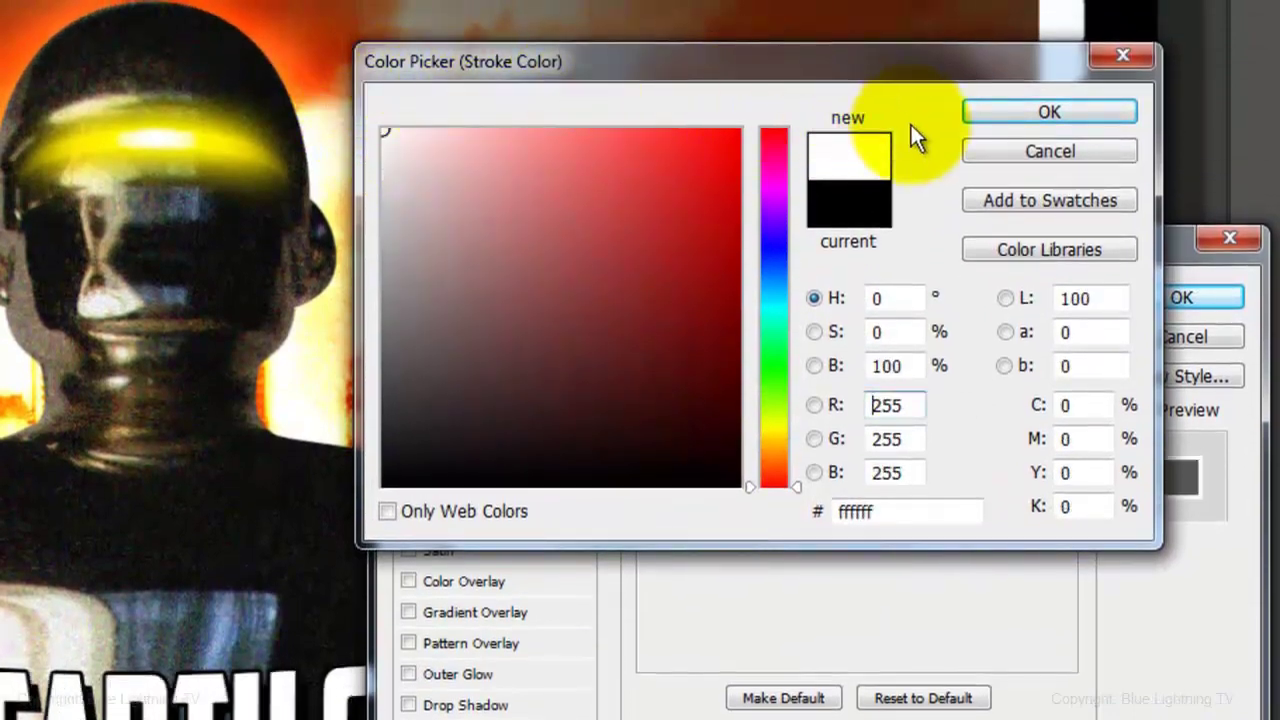
left_click(1032, 112)
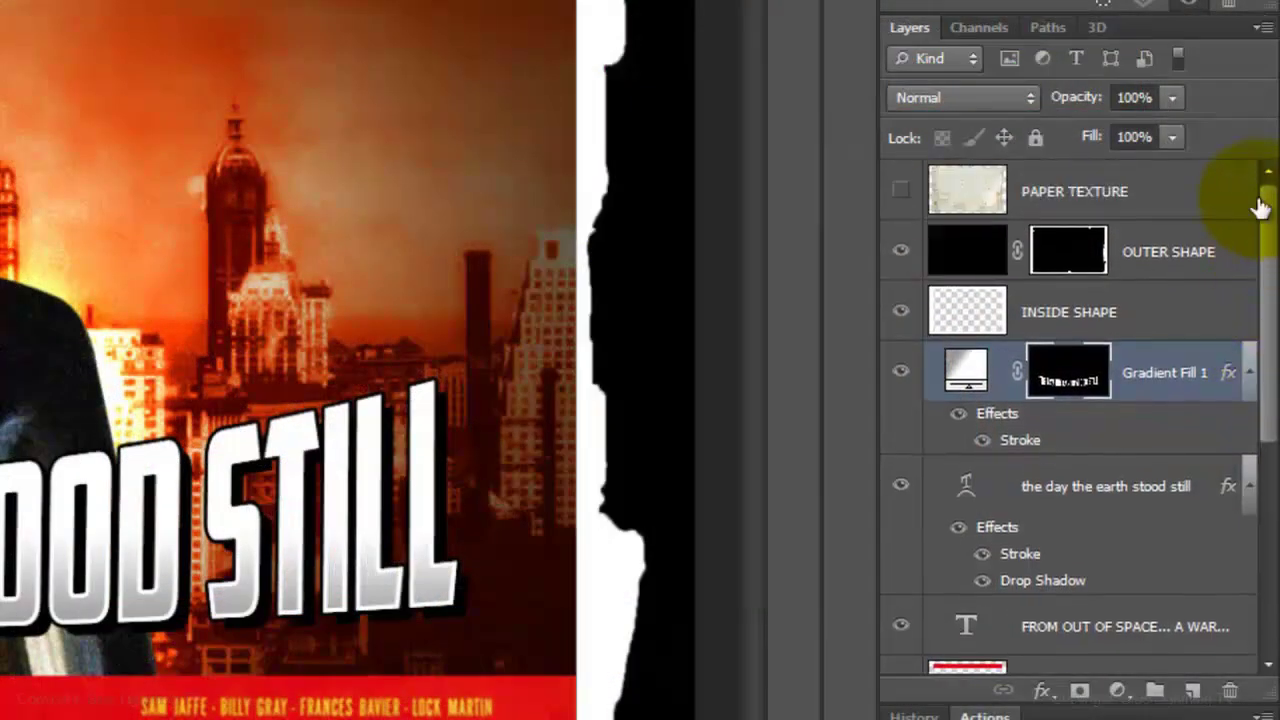
Show and select the PAPER TEXTURE layer, then select Layer 5 in the ROBOT group.
left_click(900, 189)
left_click(960, 189)
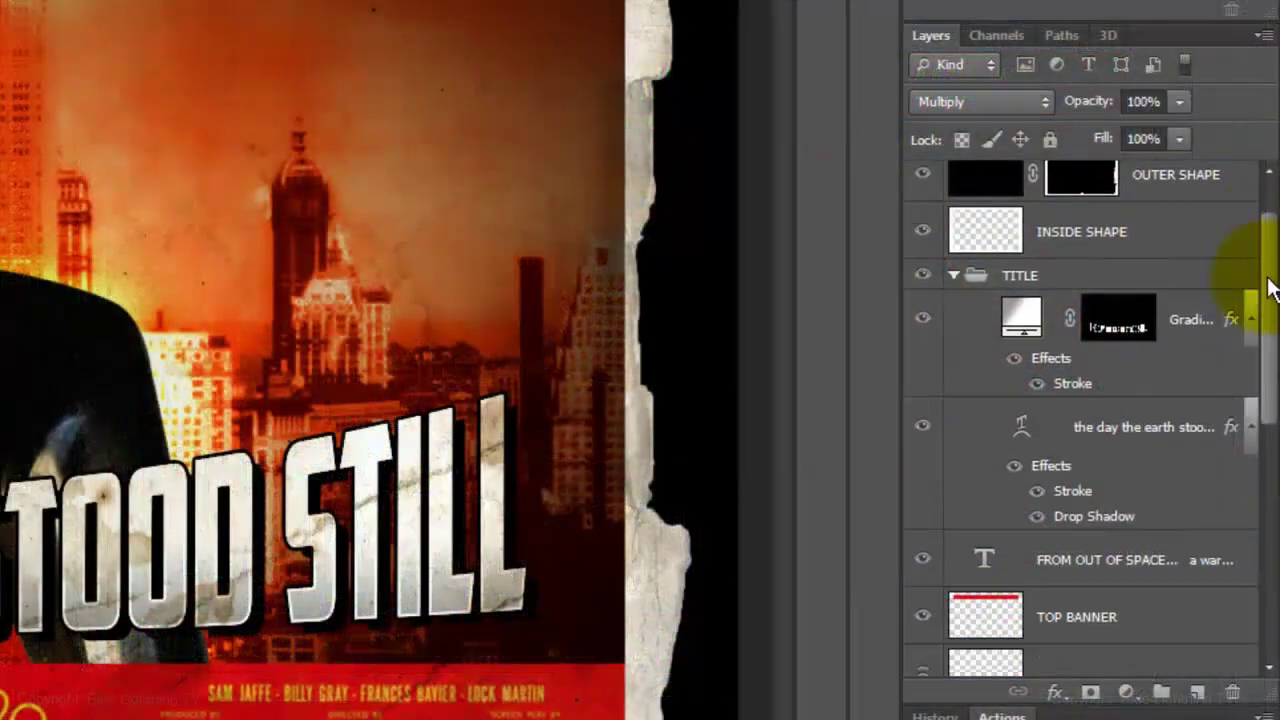
scroll(1160, 440, "down", 5)
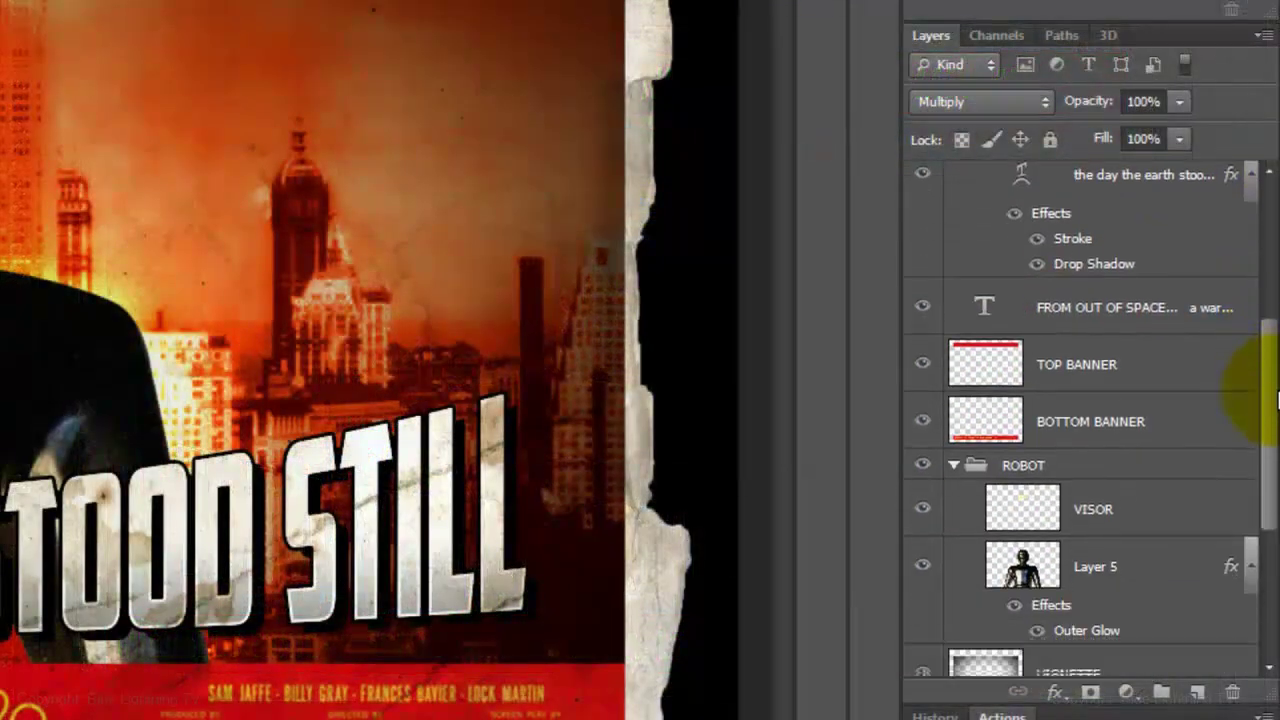
left_click(1024, 466)
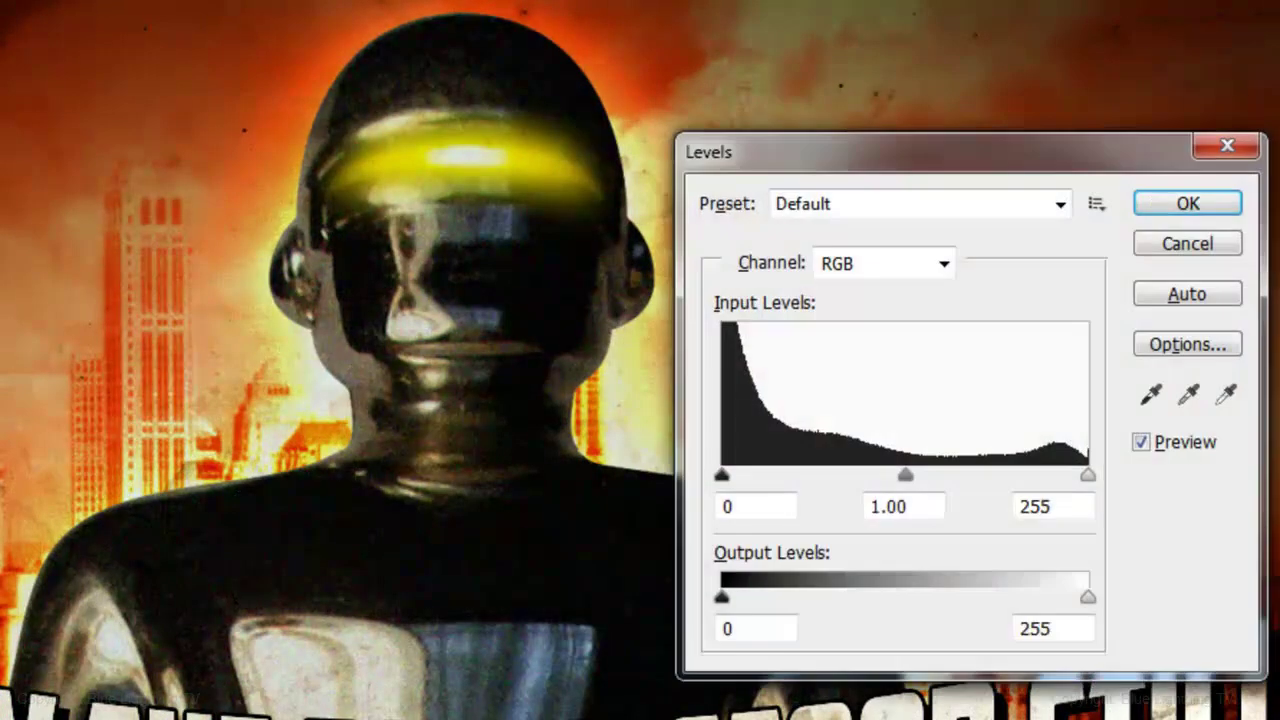
Enter 1.25 as the Levels midtone input value for the robot layer.
left_click(885, 507)
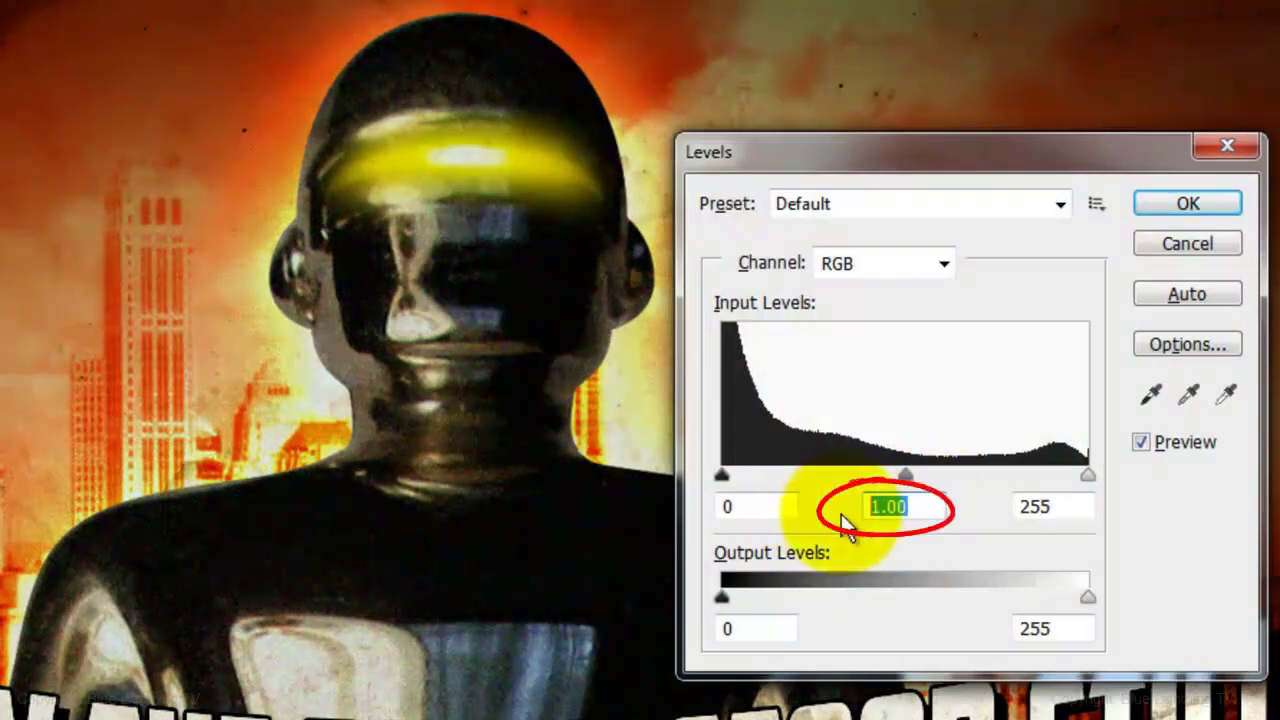
type("1.25")
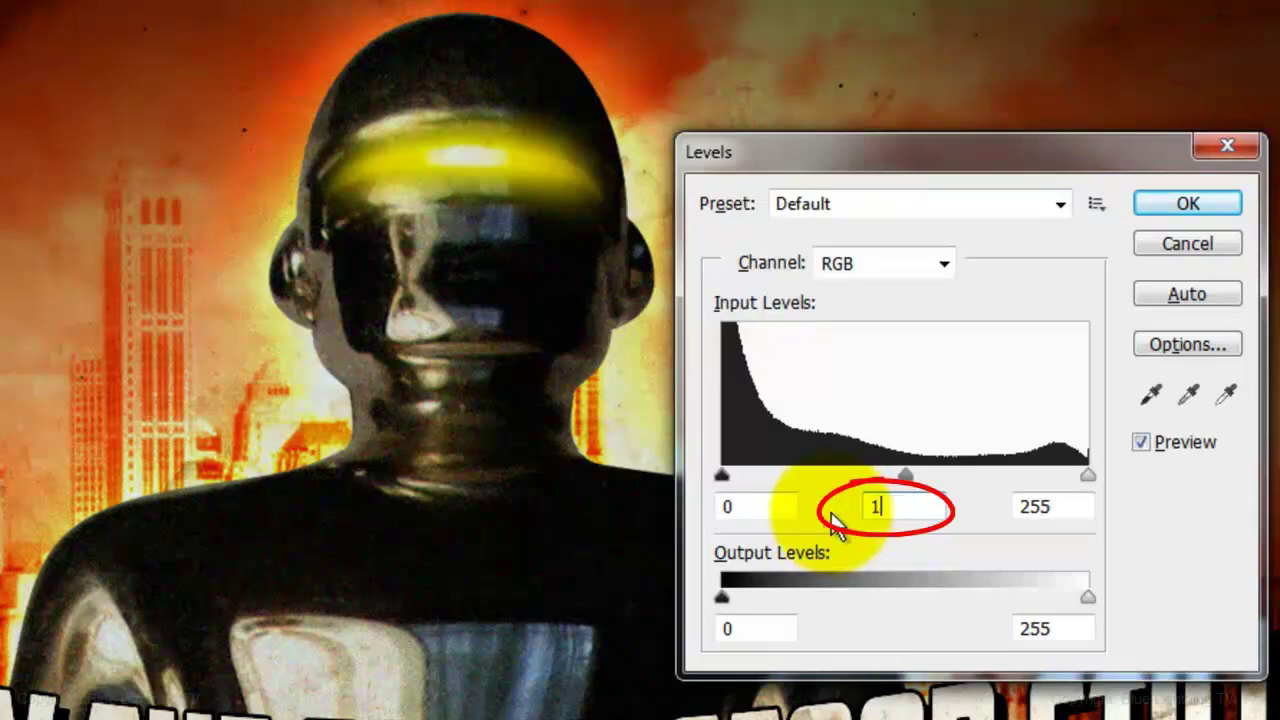